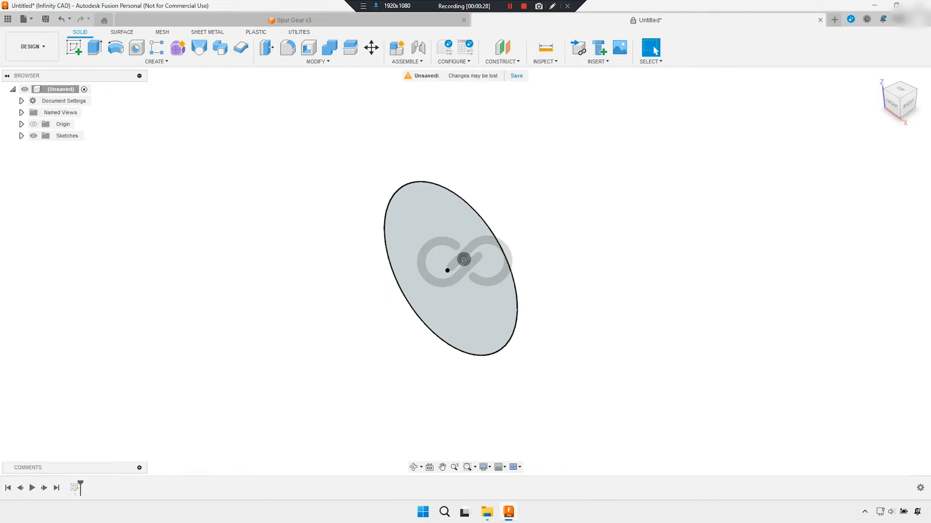
Extrude the circular profile symmetrically to a whole length of 15 mm as a new body
click(95, 51)
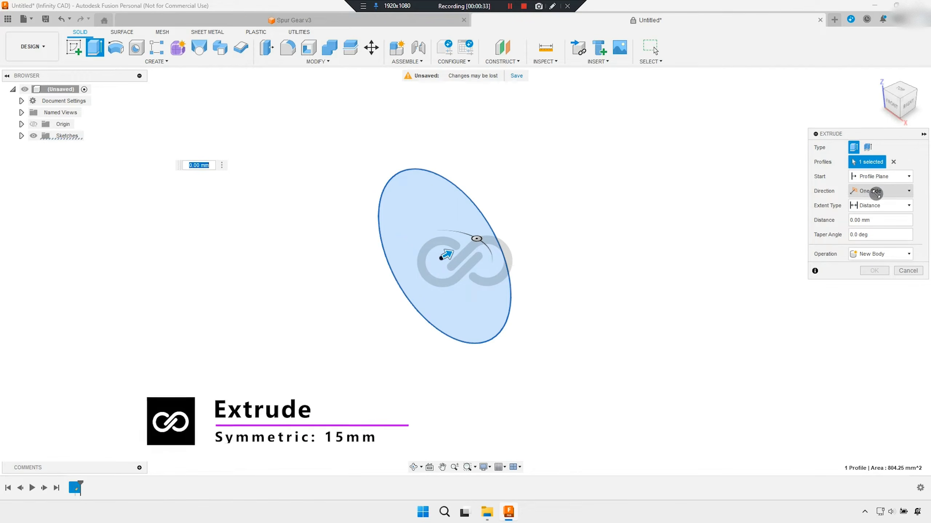
click(866, 190)
click(872, 222)
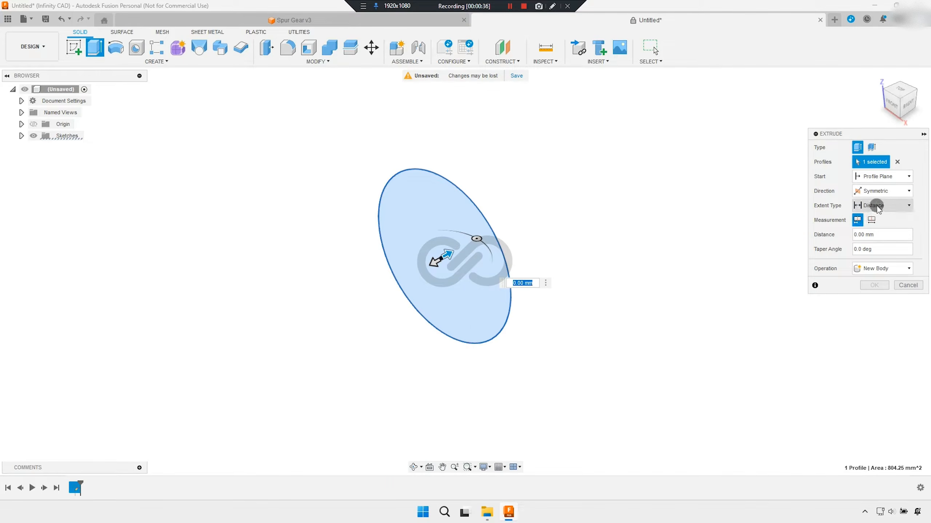
click(880, 206)
click(880, 207)
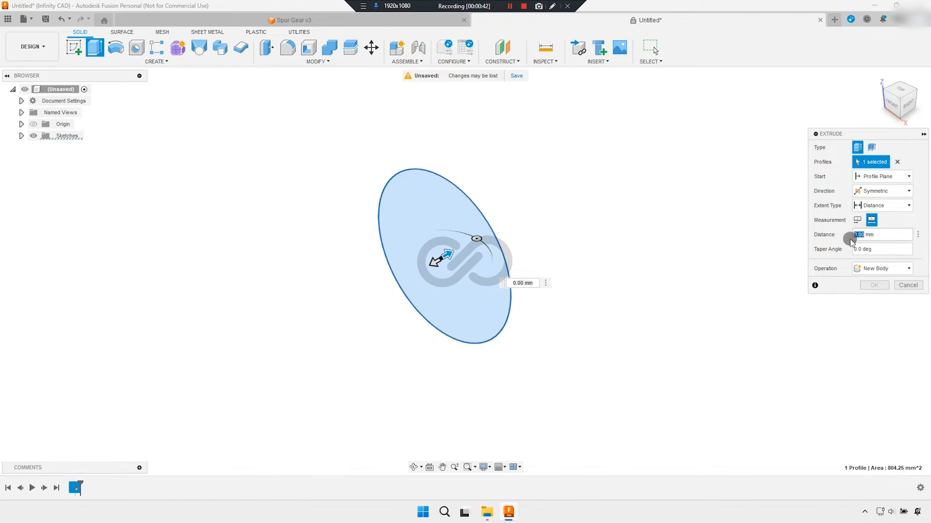
text(15)
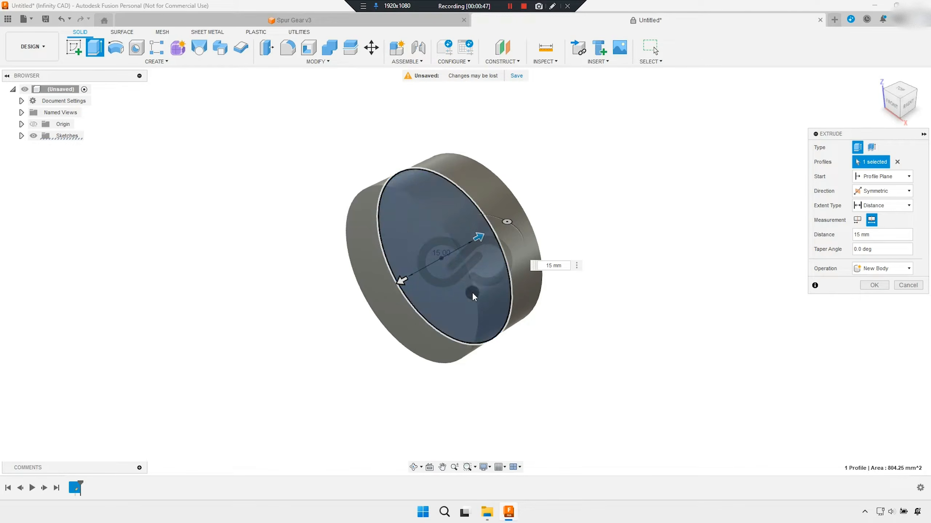
scroll(551, 231, up, 2)
scroll(552, 231, up, 3)
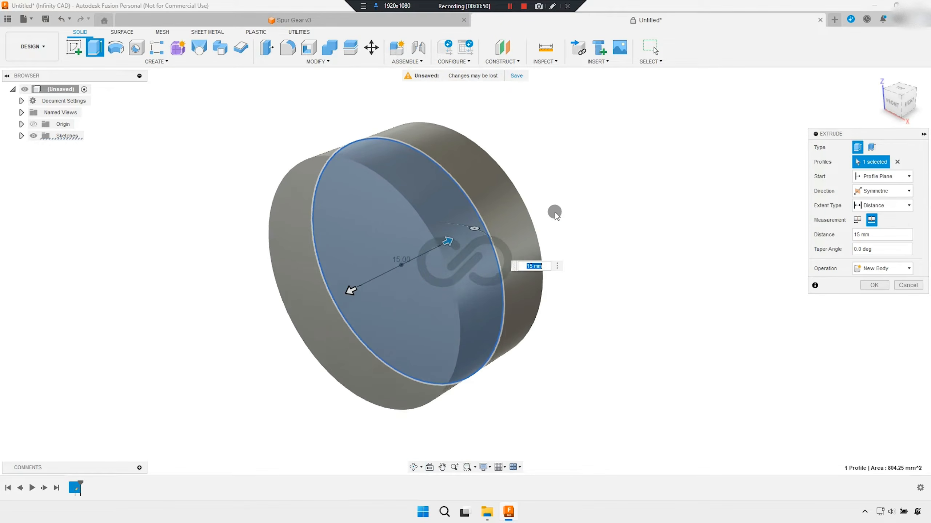
click(873, 286)
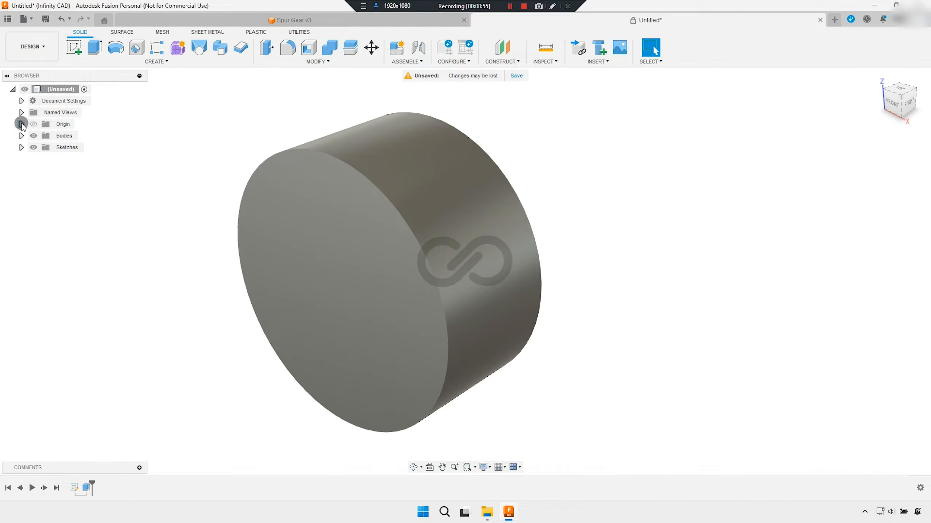
click(21, 124)
click(63, 183)
click(61, 194)
shift+middle_drag(215, 262, 385, 212)
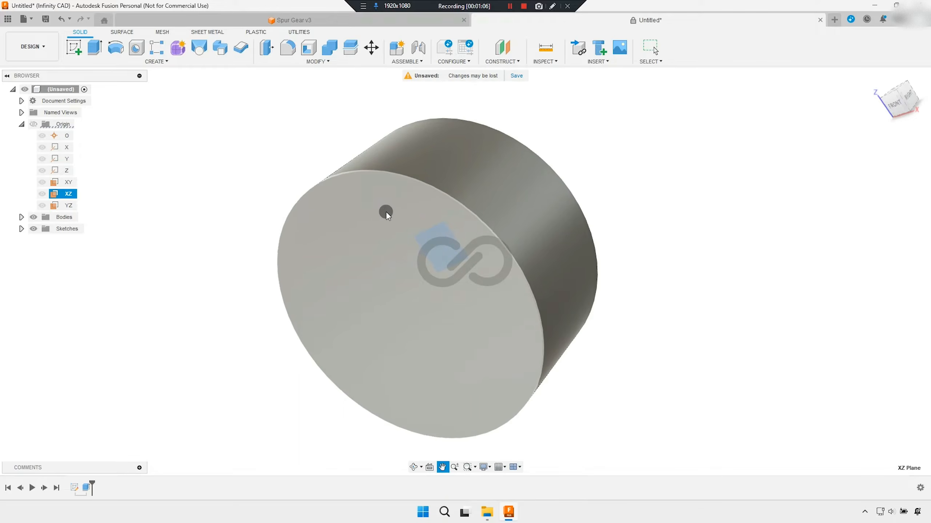
key(Escape)
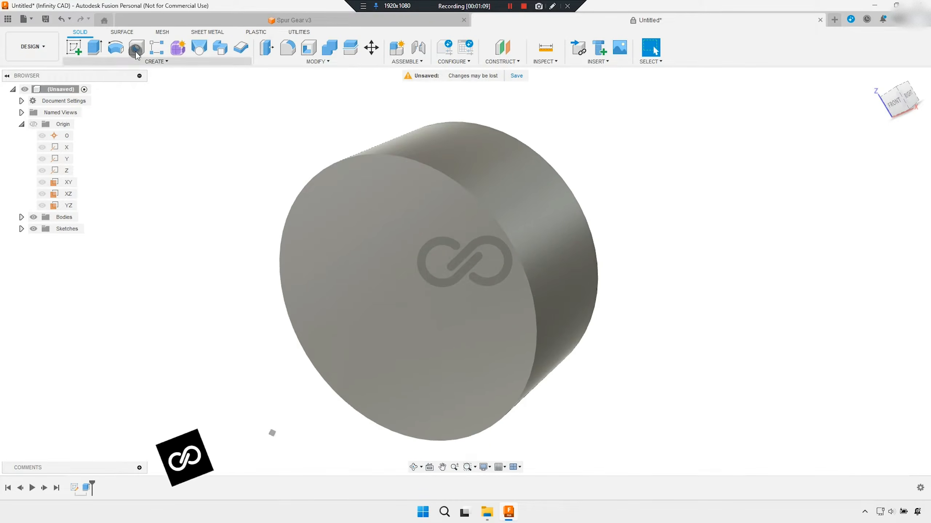
Place a simple 15 mm diameter hole at the centre of the cylinder's flat front face
click(136, 48)
click(359, 277)
click(467, 217)
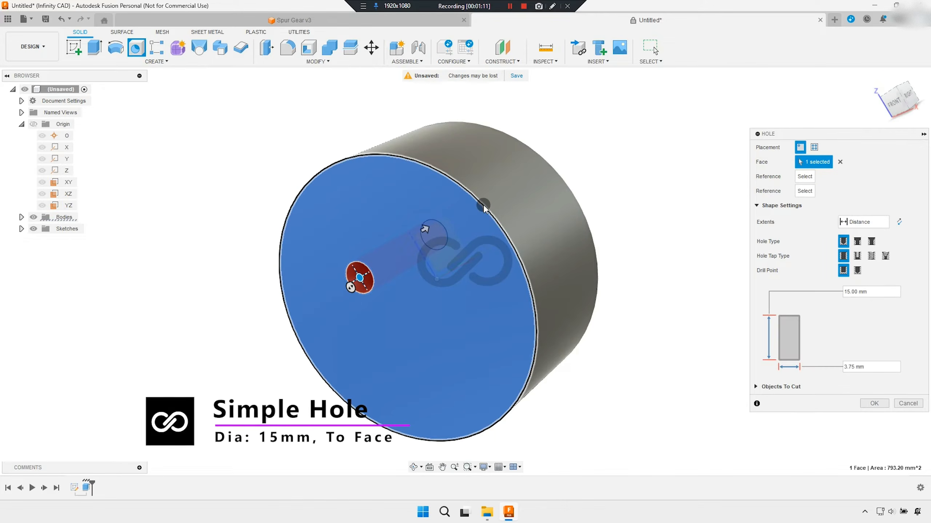
click(855, 367)
text(15mm)
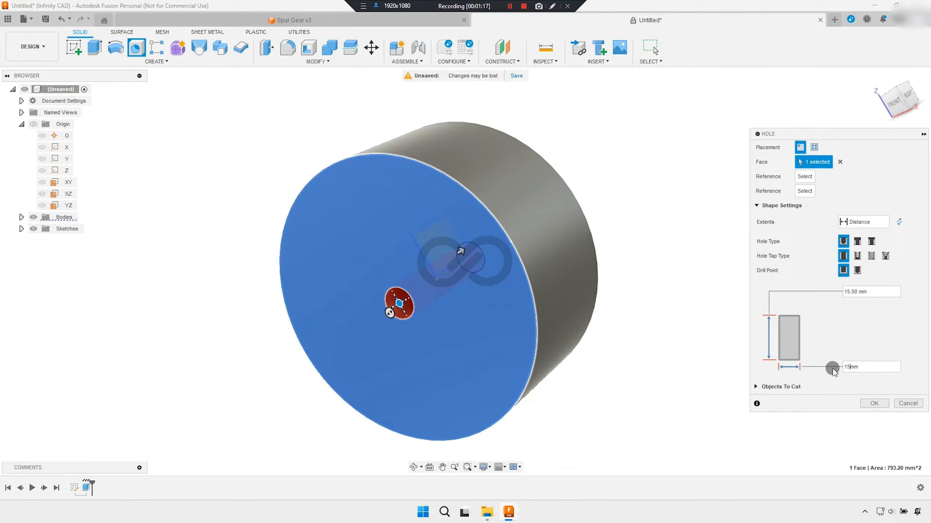
text(5)
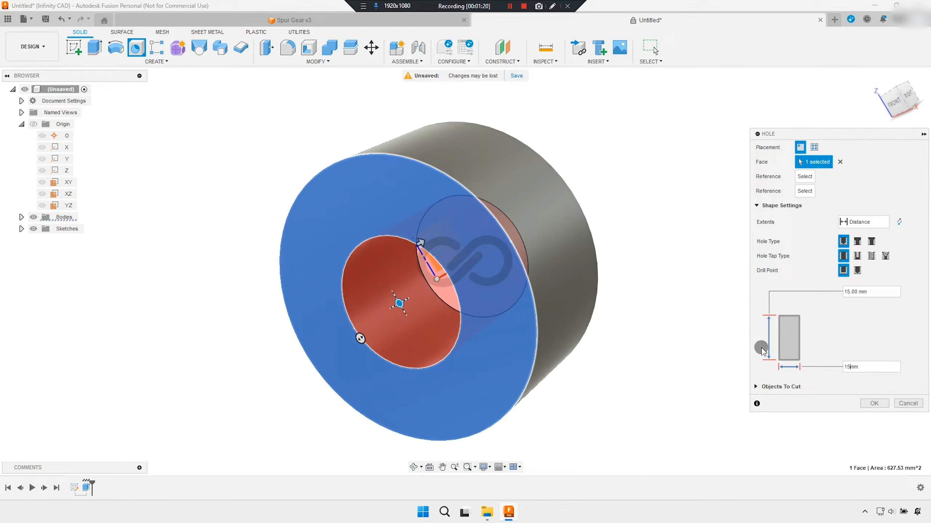
Set the central hole's extents to To, ending at the cylinder's opposite flat face, and create the hole
click(863, 224)
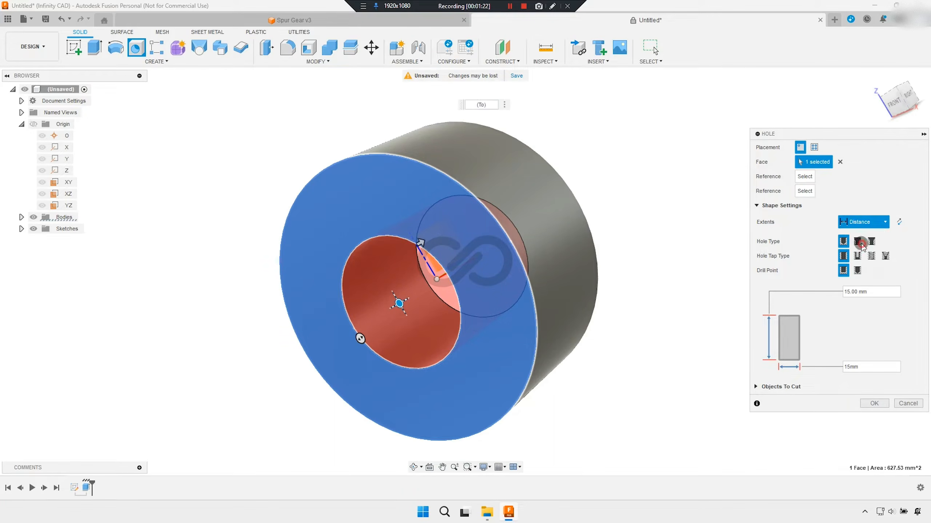
click(862, 245)
shift+middle_drag(651, 269, 558, 272)
mouse_move(538, 312)
shift+middle_down()
mouse_move(577, 297)
mouse_move(578, 282)
mouse_move(547, 307)
shift+middle_up()
scroll(573, 294, up, 3)
scroll(542, 292, up, 2)
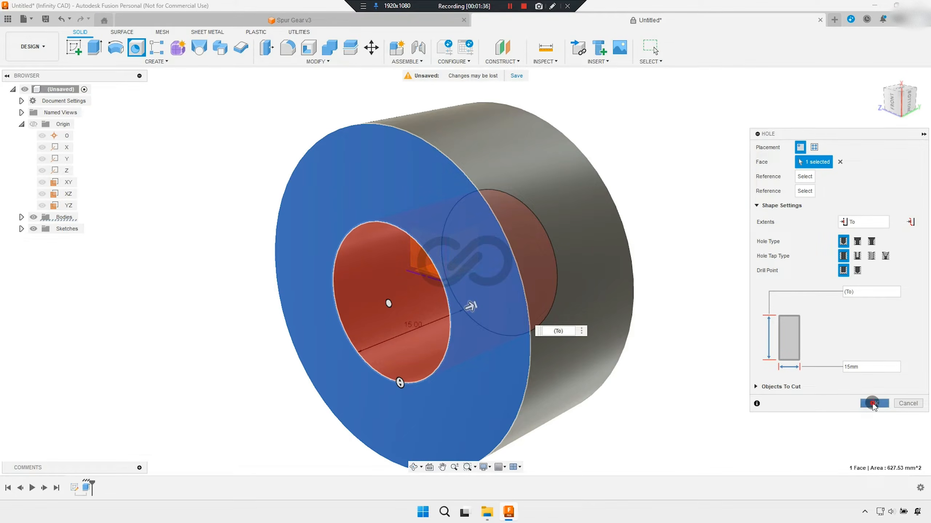
click(874, 403)
Start a sketch on the cylinder's flat front face and place a point on the ring above the central hole
click(426, 195)
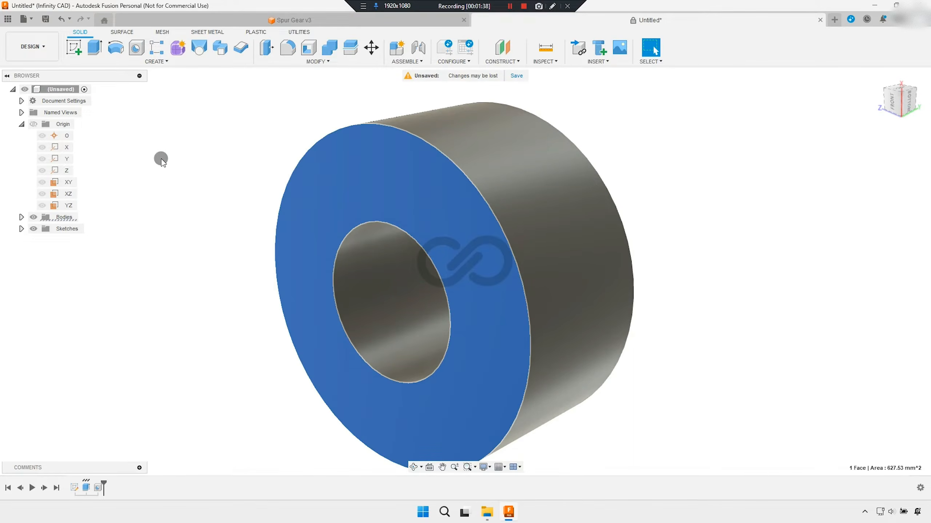
click(76, 51)
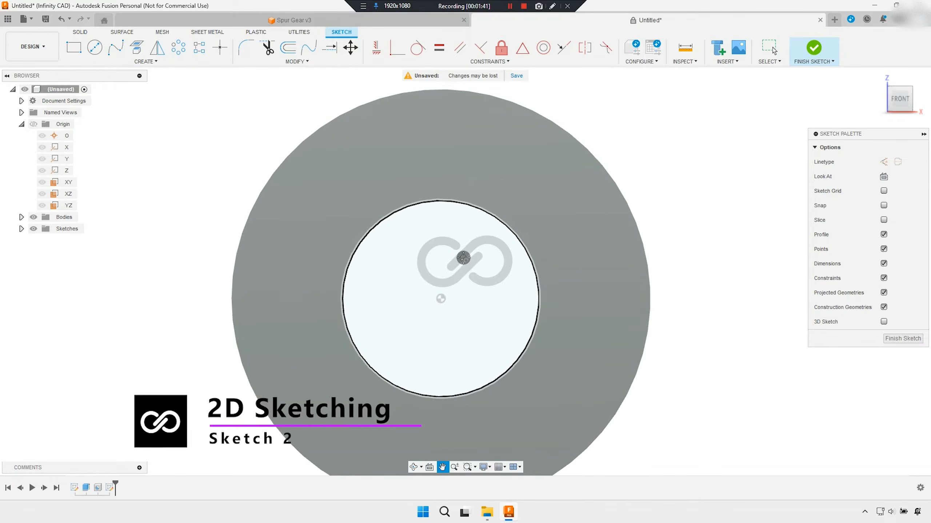
click(220, 47)
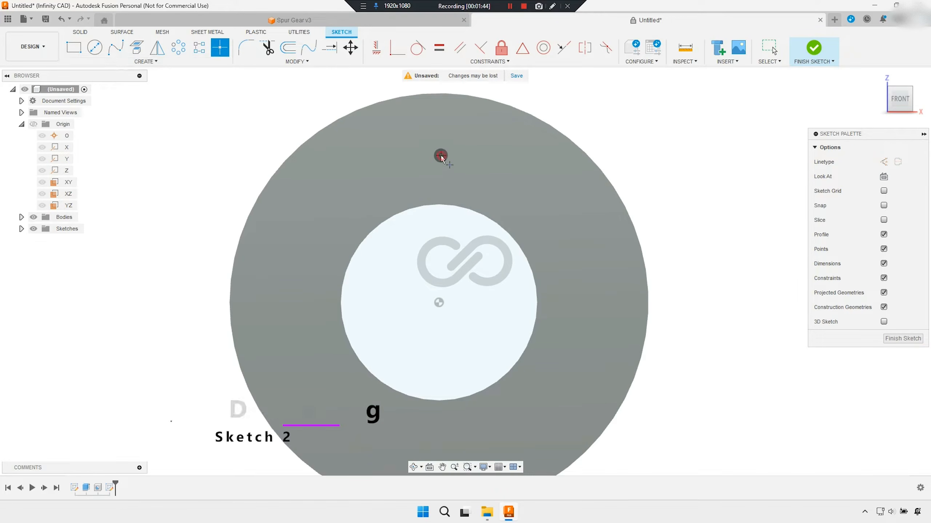
right_click(435, 239)
click(167, 219)
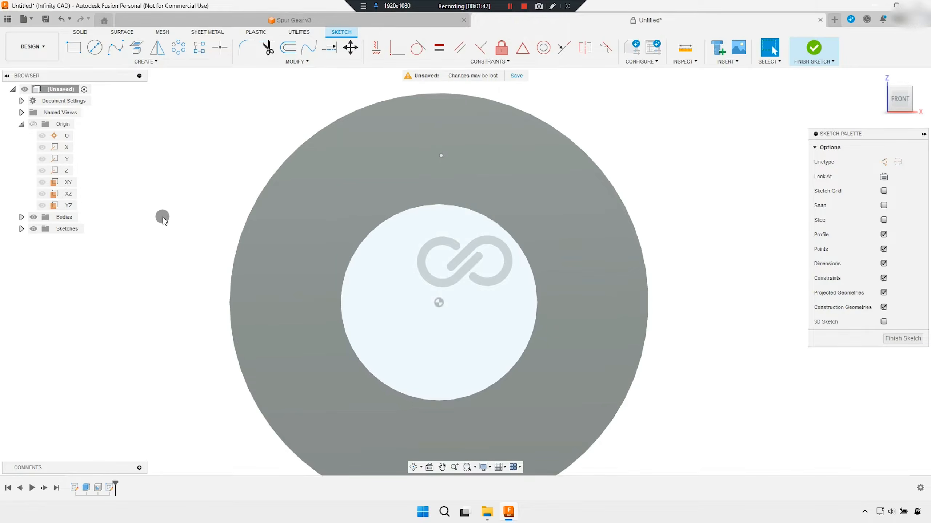
Dimension the vertical distance between the origin and the sketch point as 23.5/2 mm
text(sdime)
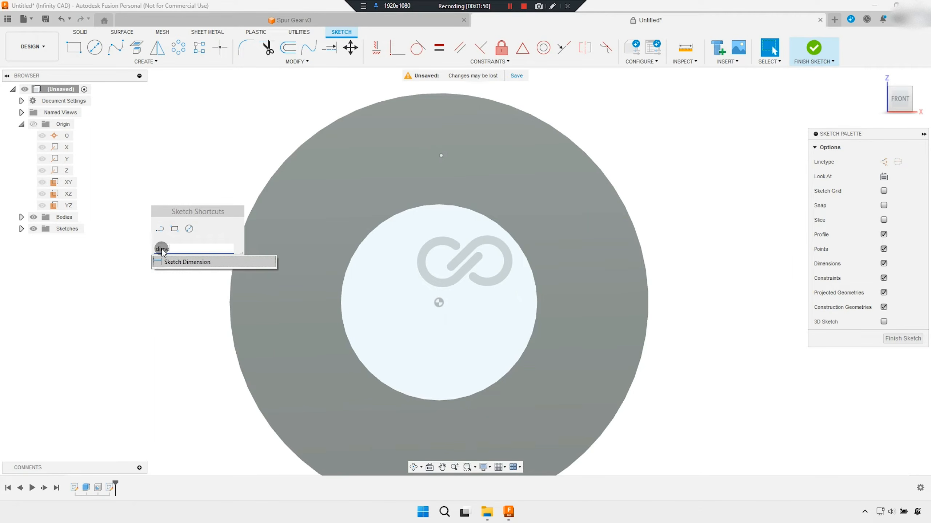
click(186, 262)
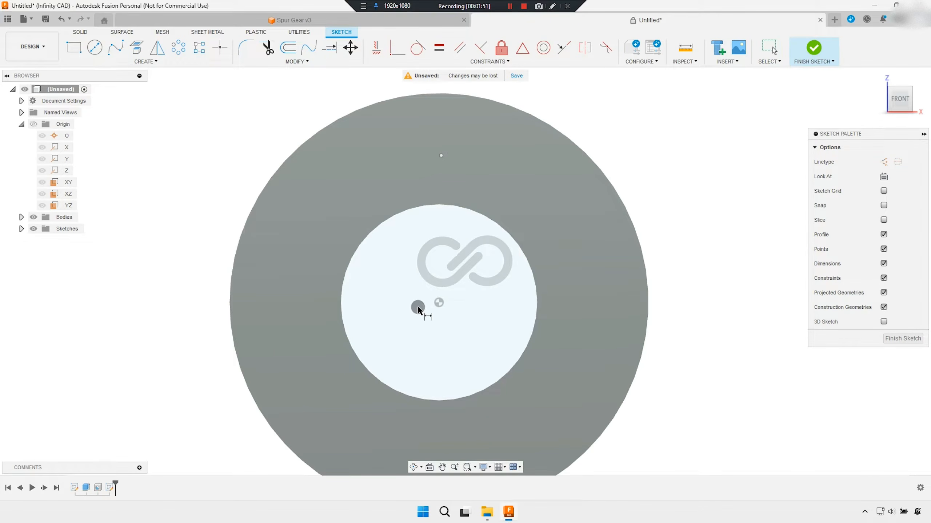
click(439, 303)
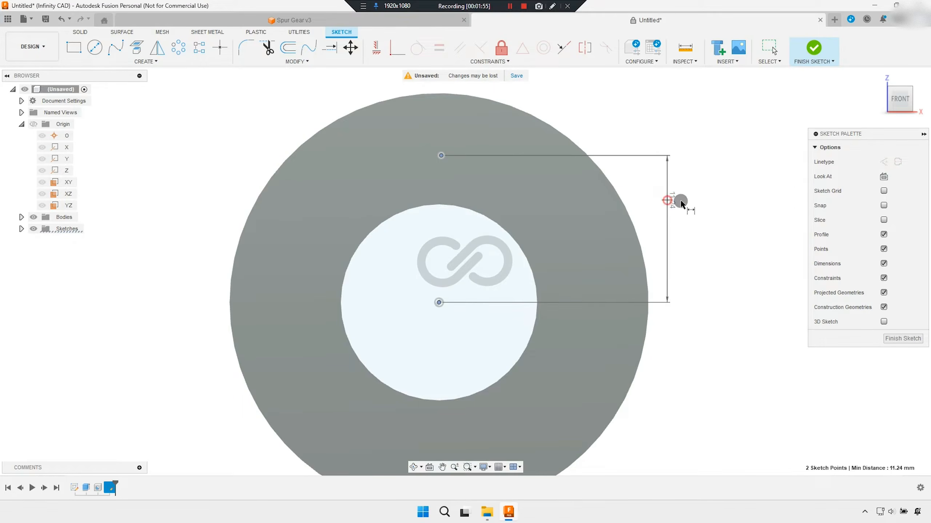
click(677, 202)
text(23)
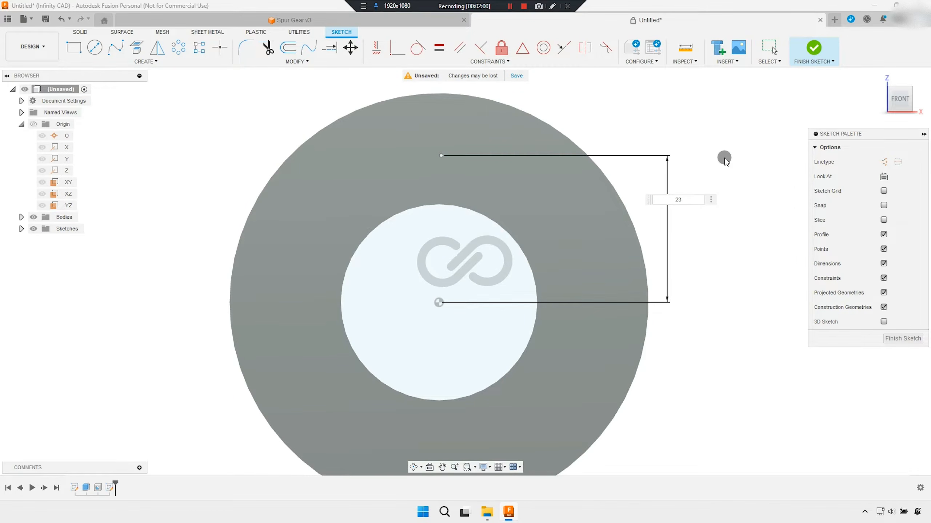
text(.5/2)
key(Return)
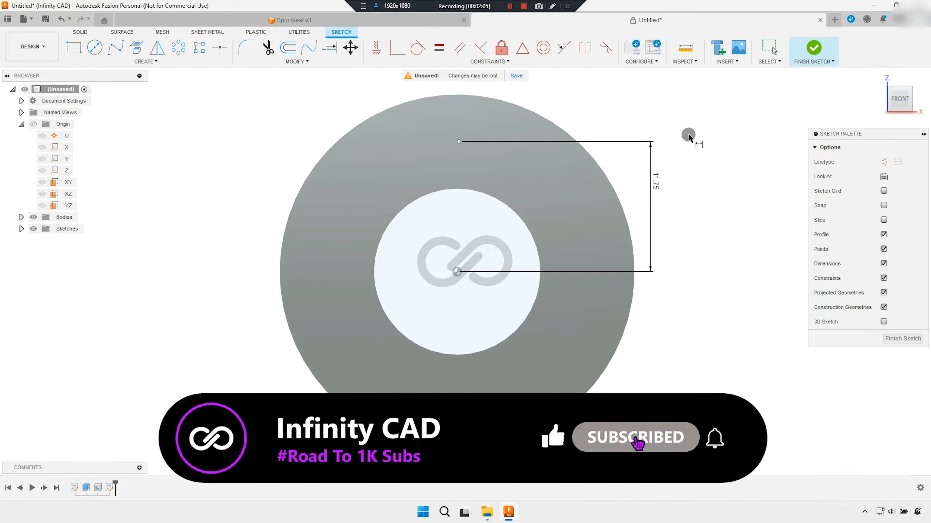
right_click(611, 119)
click(577, 117)
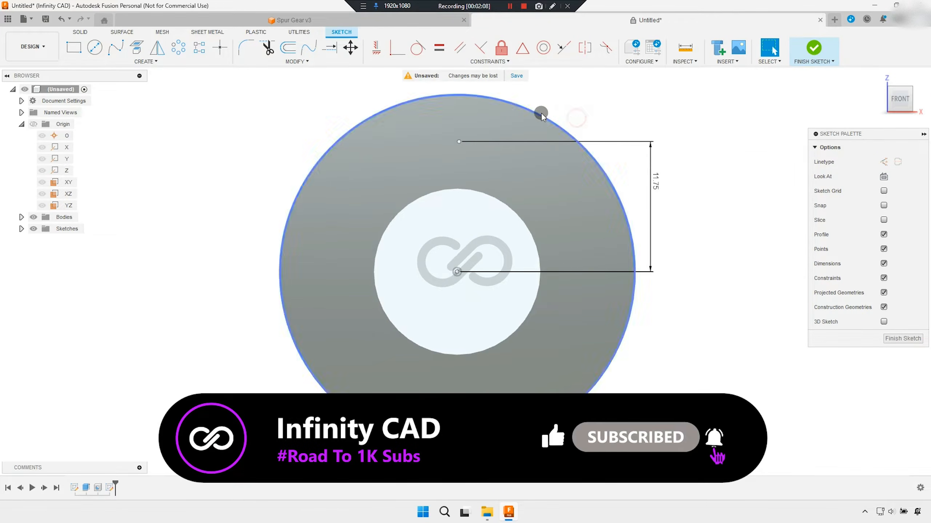
Constrain the sketch point vertically in line with the origin and finish the sketch
click(372, 45)
click(459, 142)
click(456, 272)
right_click(460, 236)
click(492, 235)
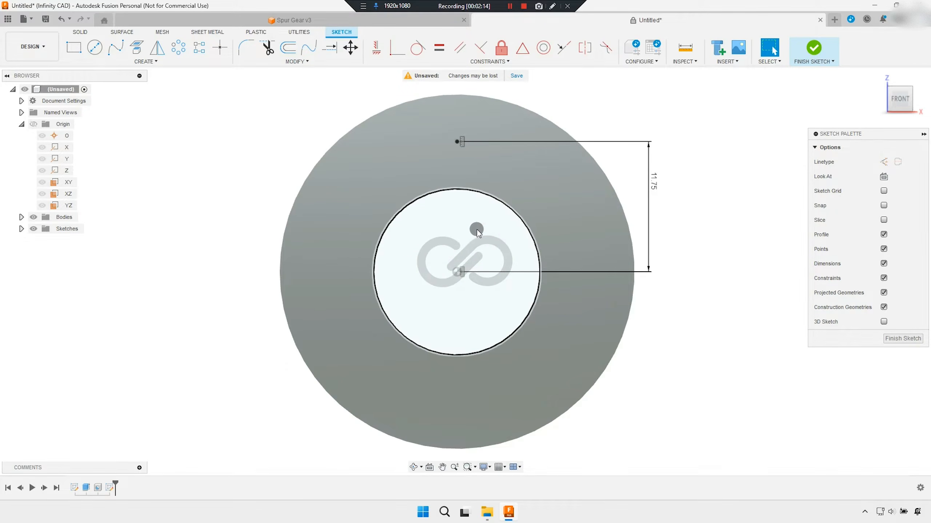
scroll(476, 230, up, 1)
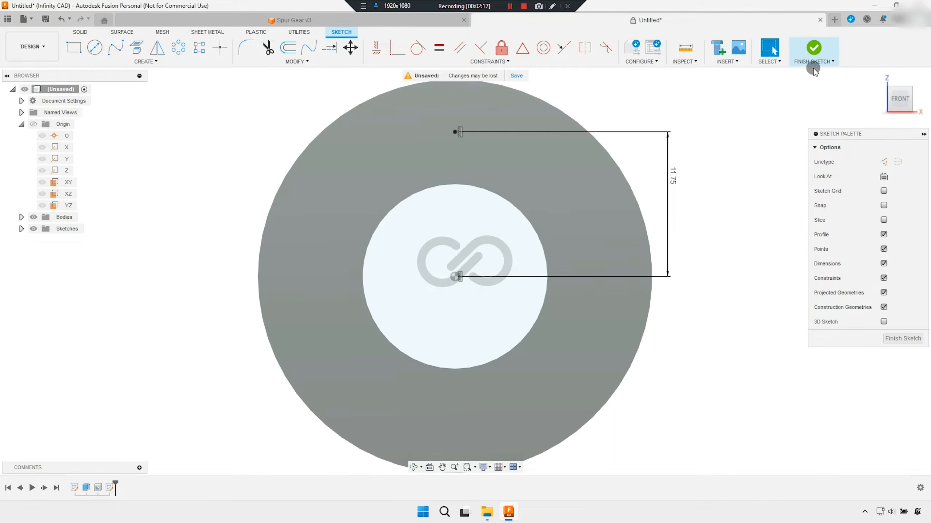
click(813, 48)
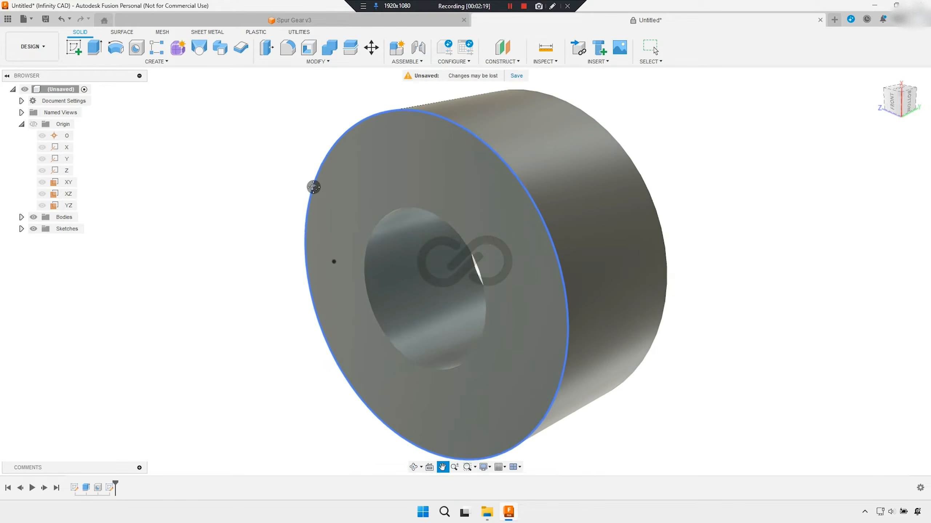
Place a simple 3.75 mm diameter hole on the sketch point above the central bore
click(135, 48)
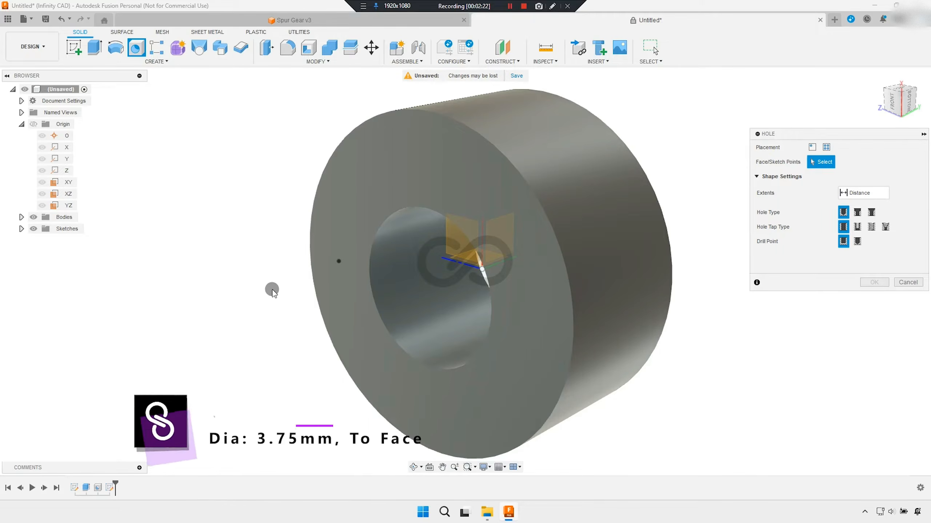
scroll(284, 292, up, 3)
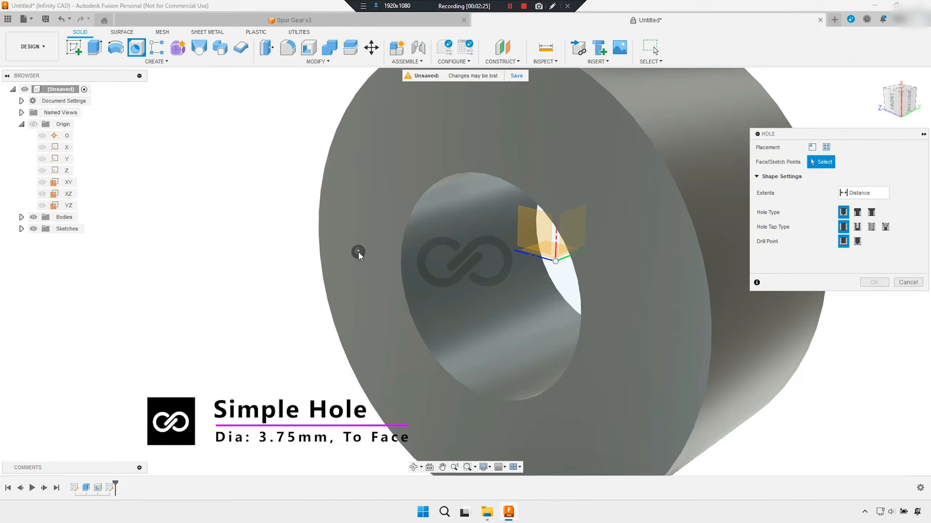
click(358, 252)
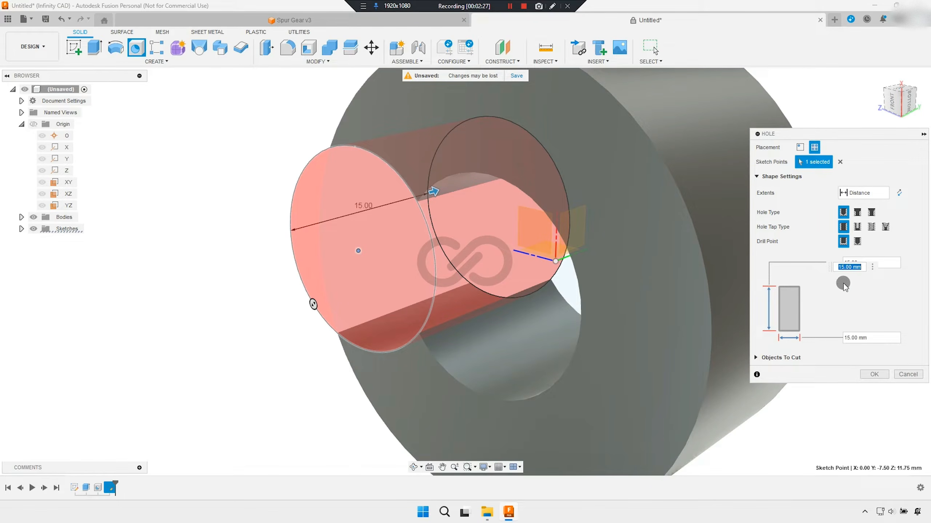
text(3.7)
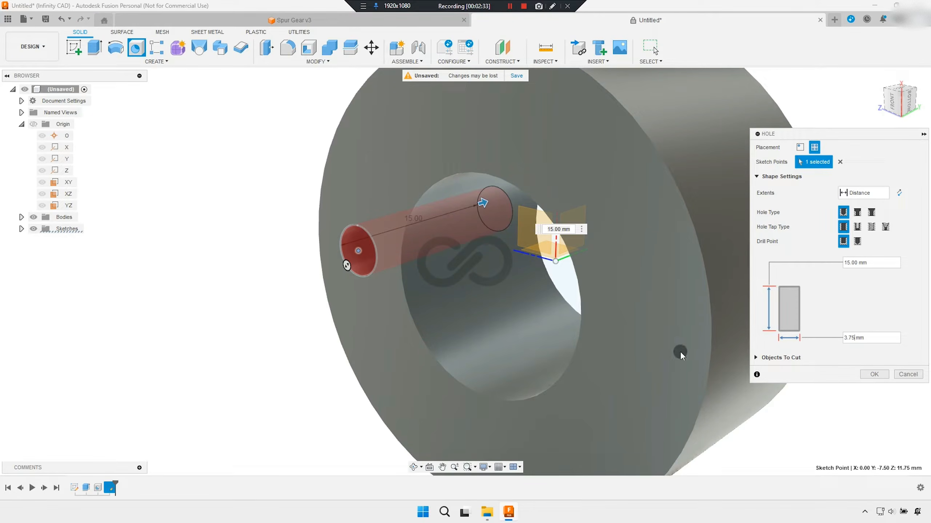
Set the small hole's extents to To, ending at the cylinder's rear face, and create the hole
scroll(473, 345, down, 3)
click(863, 192)
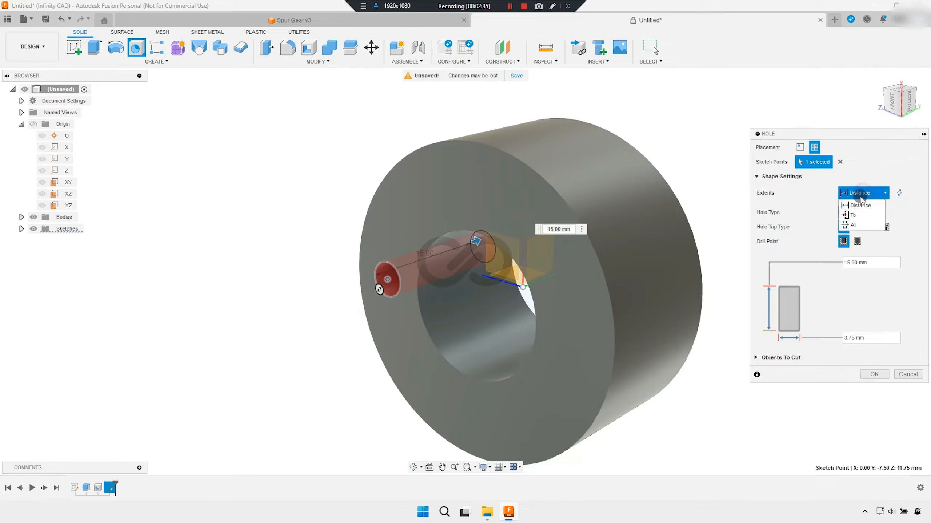
click(860, 215)
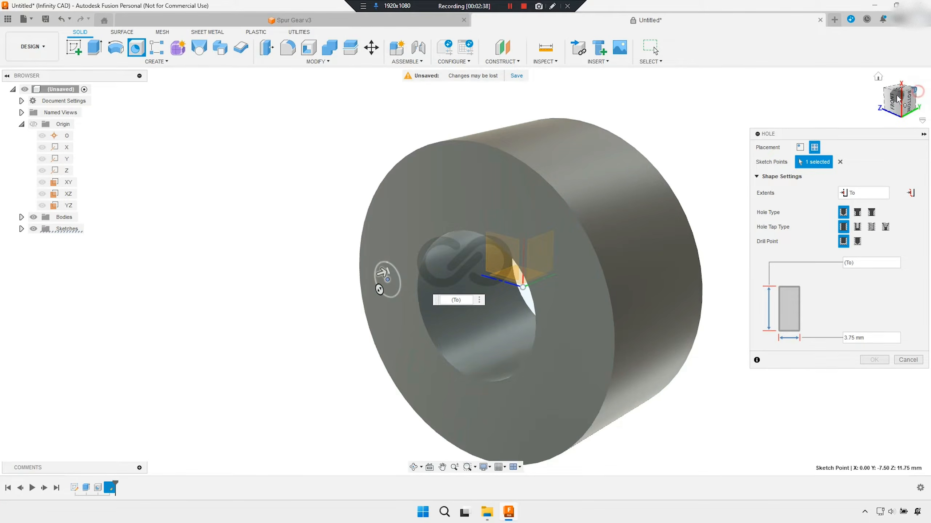
click(569, 254)
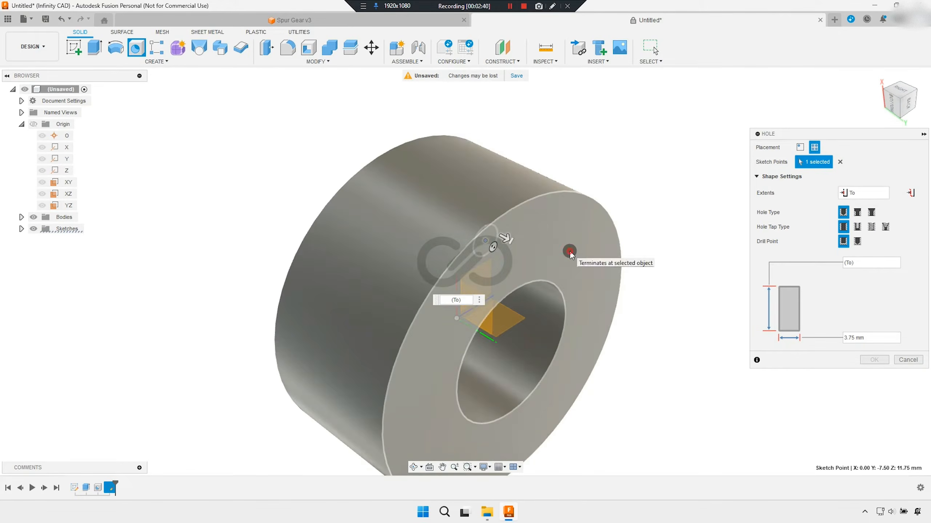
click(883, 91)
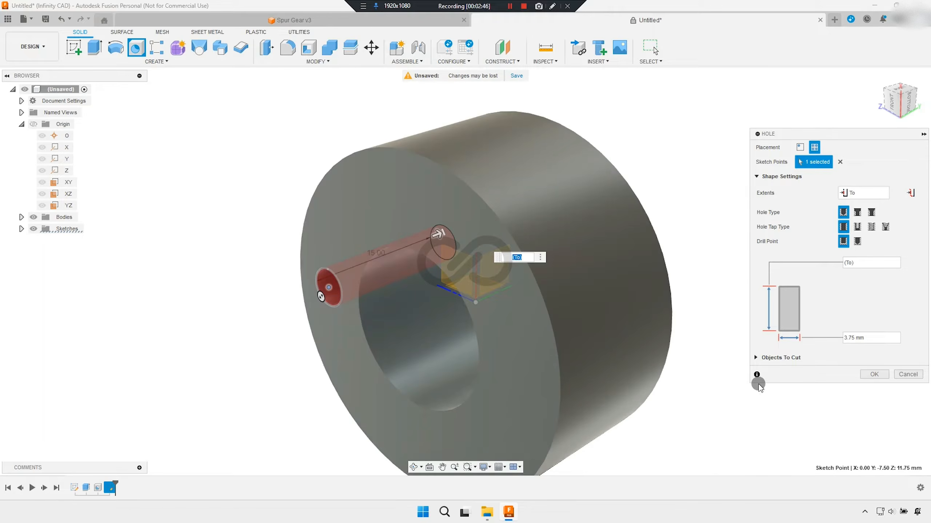
click(873, 375)
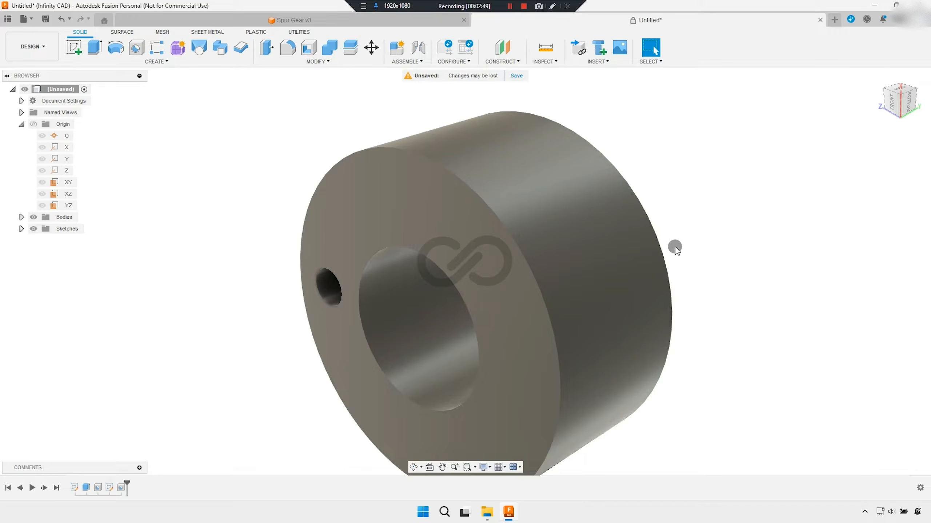
Start a circular feature pattern and choose the small offset hole as the feature to repeat
scroll(676, 247, down, 3)
mouse_move(604, 275)
shift+middle_down()
mouse_move(608, 261)
mouse_move(660, 261)
mouse_move(609, 260)
shift+middle_up()
scroll(460, 273, up, 2)
middle_drag(459, 273, 458, 245)
click(156, 53)
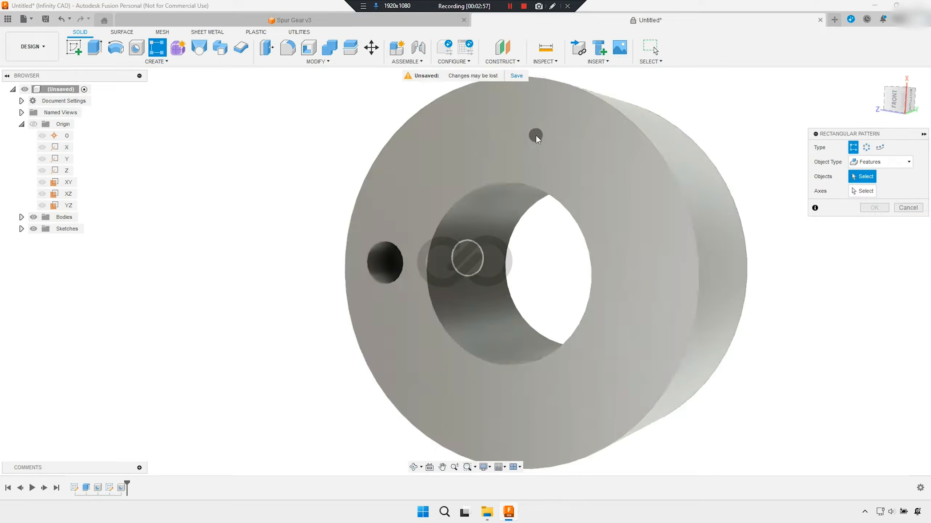
click(866, 147)
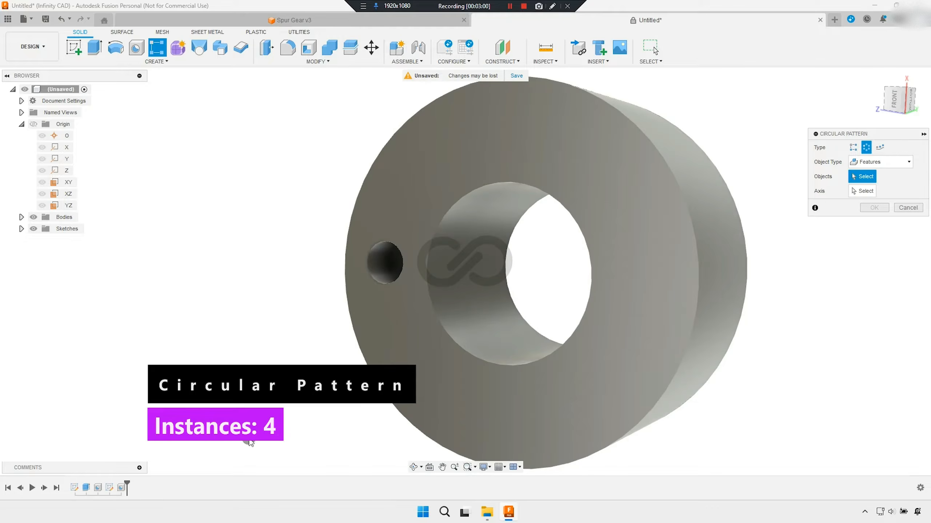
click(121, 488)
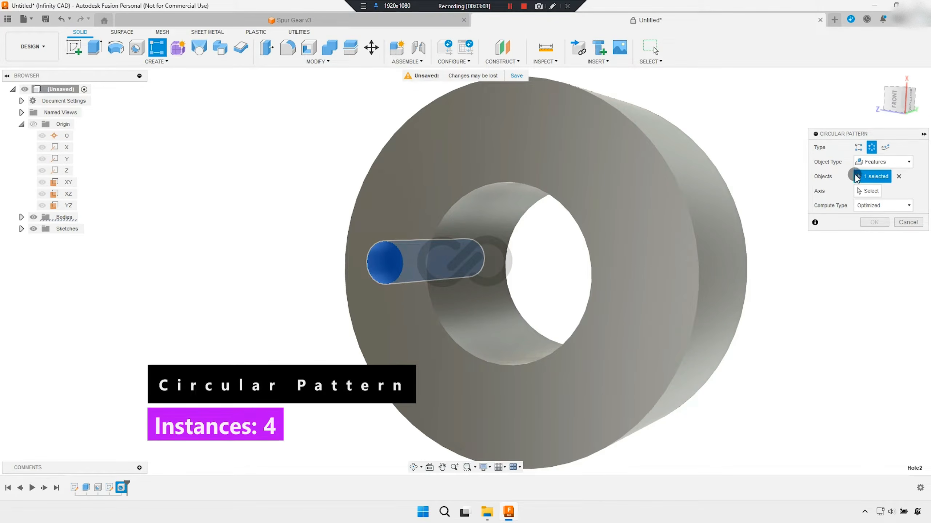
Use the cylinder's outer face as the pattern axis, with Full distribution and a quantity of 4, and create the pattern
click(868, 191)
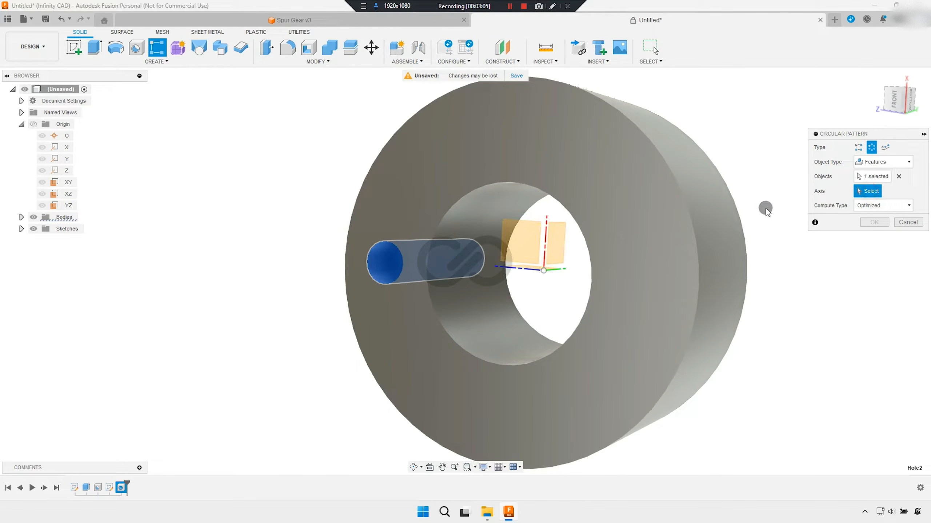
click(717, 214)
drag(488, 154, 465, 160)
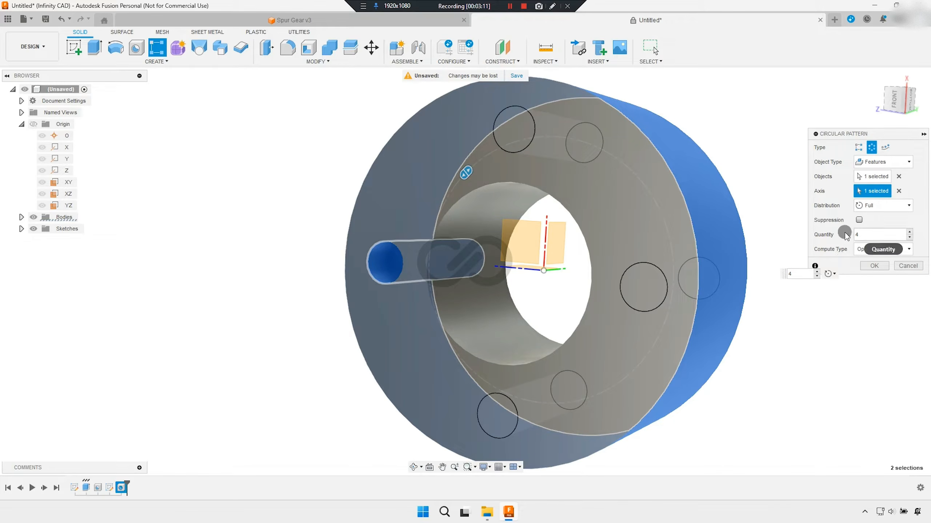
shift+middle_drag(678, 236, 587, 258)
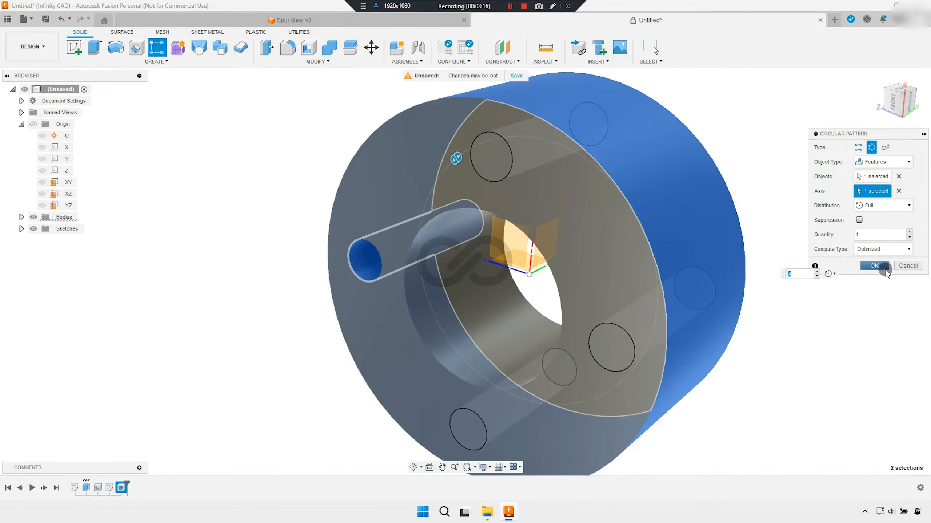
click(875, 266)
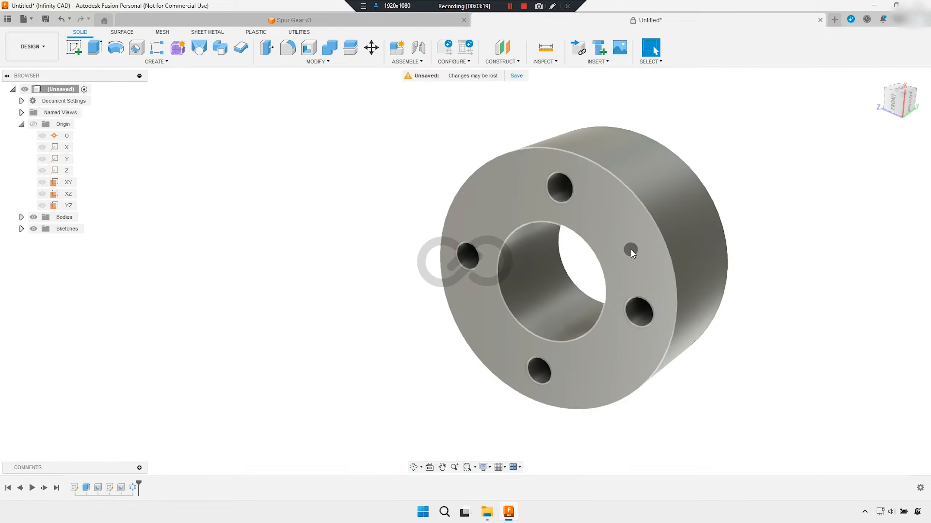
Start a new sketch on the XZ plane and turn on Slice to cut the body at the sketch plane
click(918, 90)
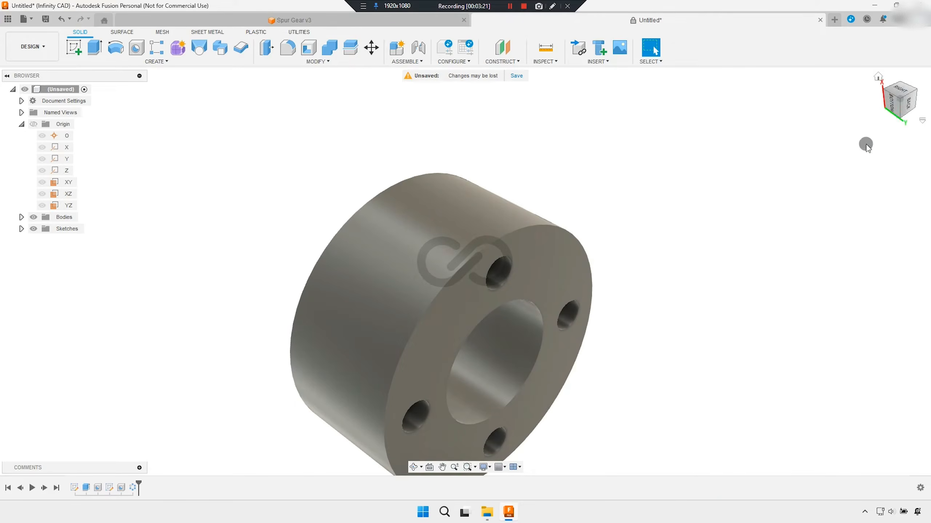
shift+middle_drag(602, 263, 586, 297)
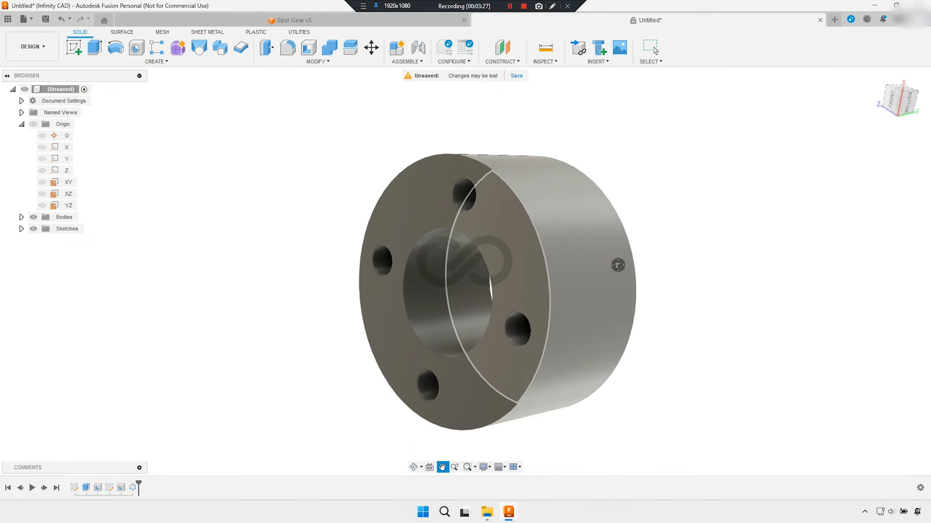
click(68, 194)
shift+middle_drag(269, 260, 295, 263)
click(74, 52)
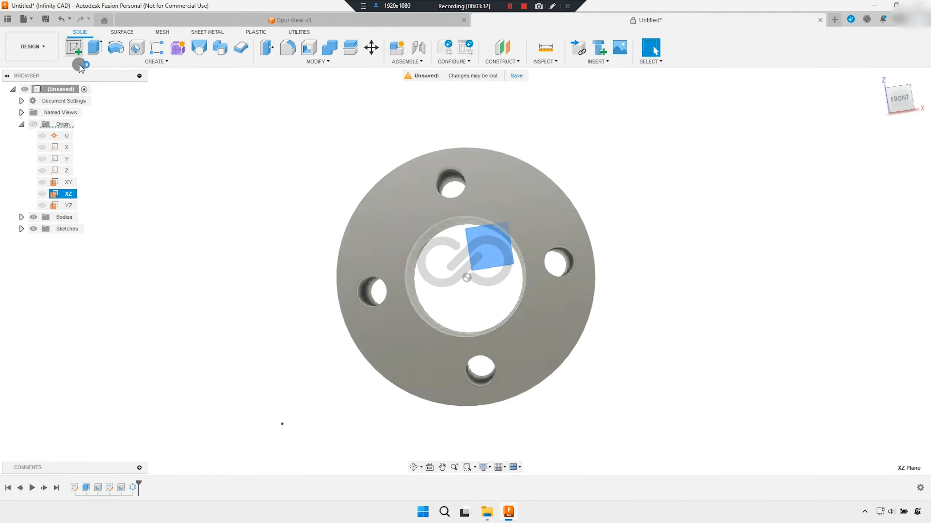
scroll(470, 253, up, 3)
middle_drag(468, 272, 466, 280)
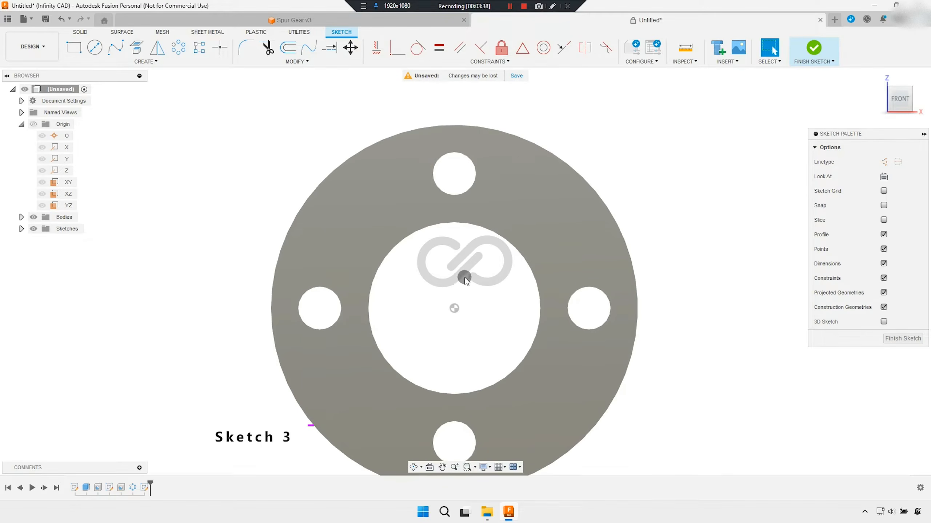
click(884, 221)
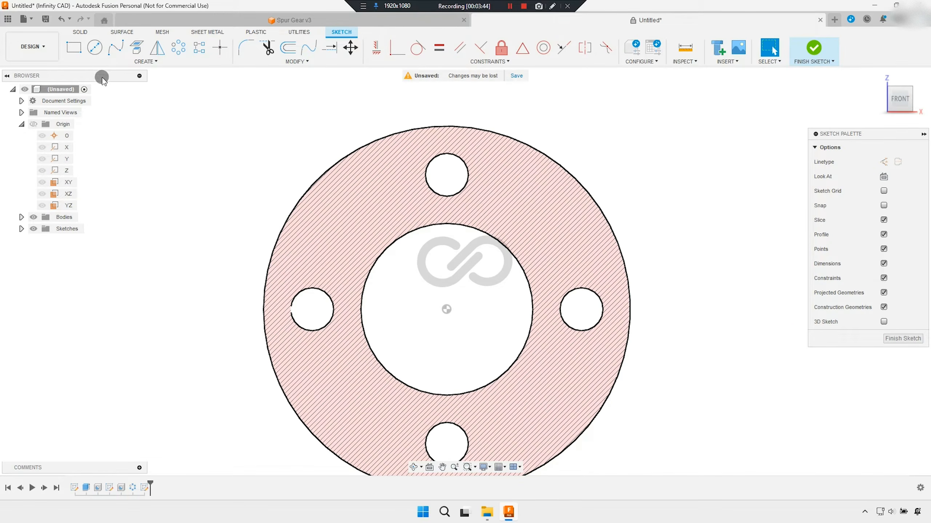
Draw a 37.5 mm diameter center circle on the origin, around the cylinder's section
click(95, 47)
click(448, 306)
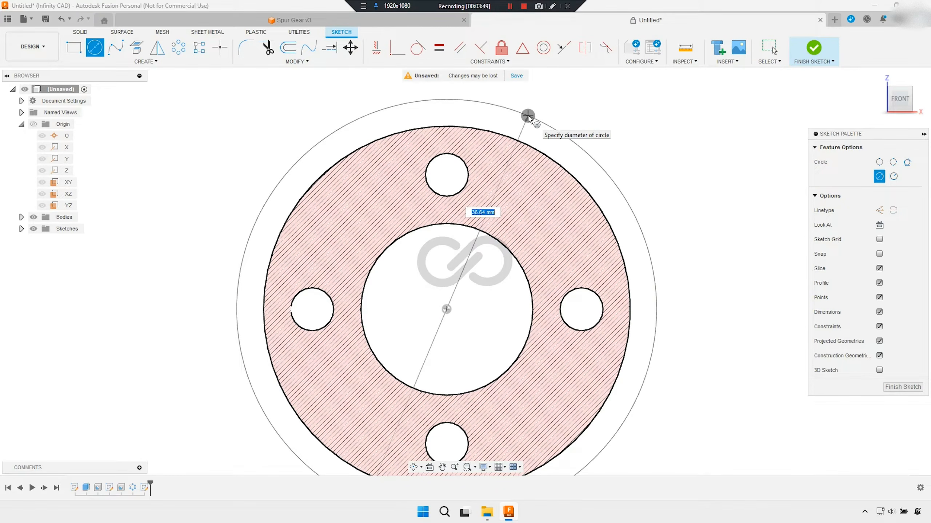
key(Tab)
text(5)
key(Return)
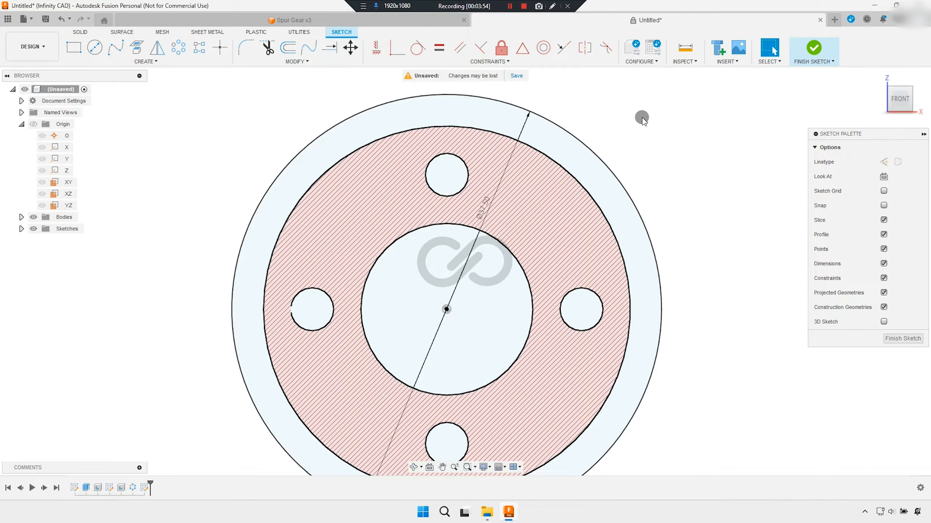
Project the cylinder's outer circular edge into the sketch with Projection Link on, and finish the sketch
click(136, 47)
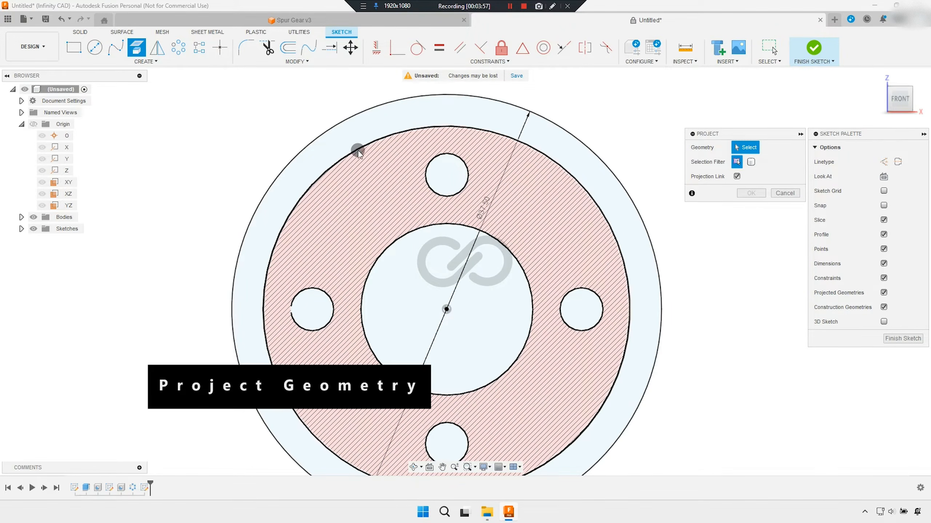
click(421, 129)
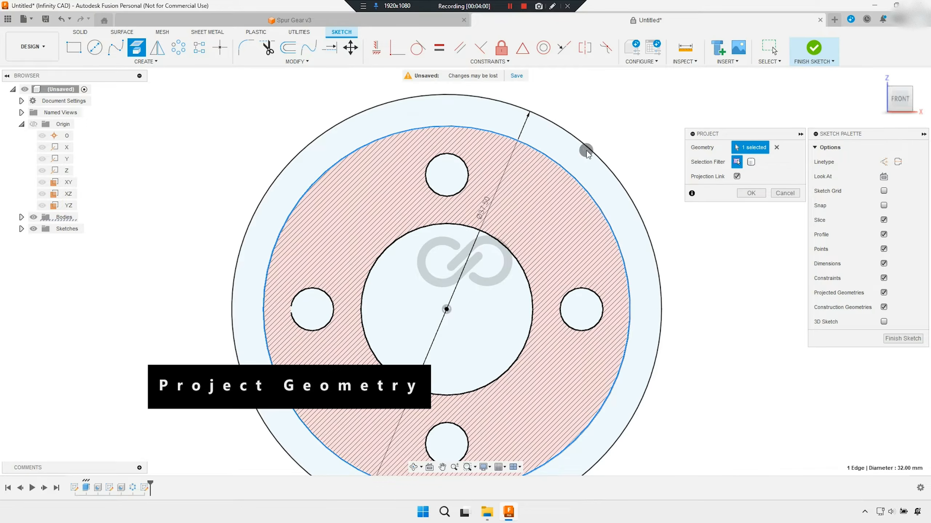
click(751, 193)
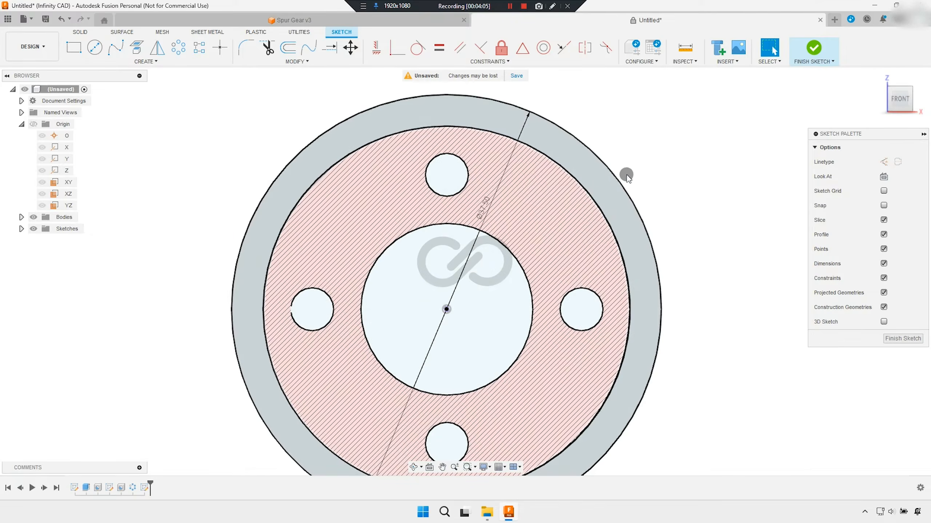
click(813, 48)
Start an extrusion of the outer ring profile between the two circles, with its direction set to Symmetric
shift+middle_drag(647, 119, 602, 162)
scroll(513, 127, up, 3)
middle_drag(504, 120, 474, 82)
key(e)
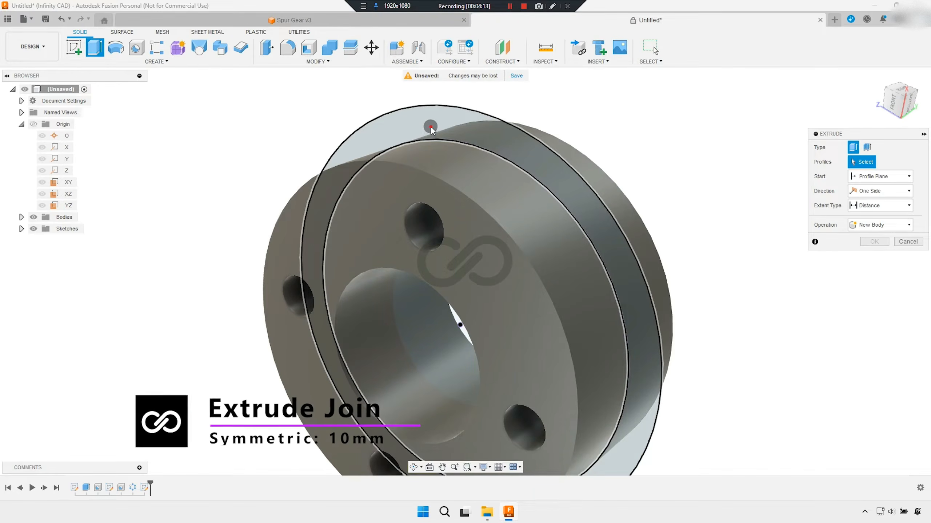
click(431, 127)
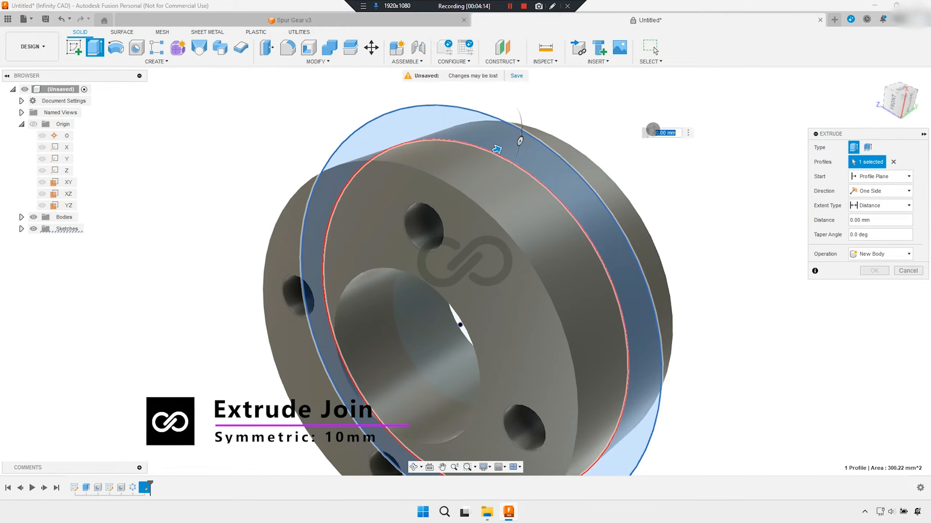
click(882, 192)
click(881, 205)
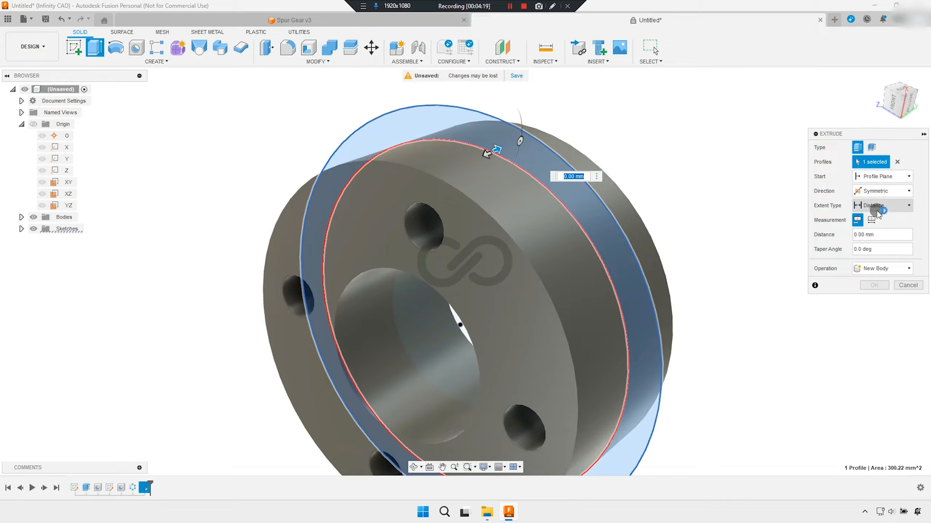
Measure the symmetric extrusion by whole length, set its distance to 10 mm, and join the ring to the body
click(879, 206)
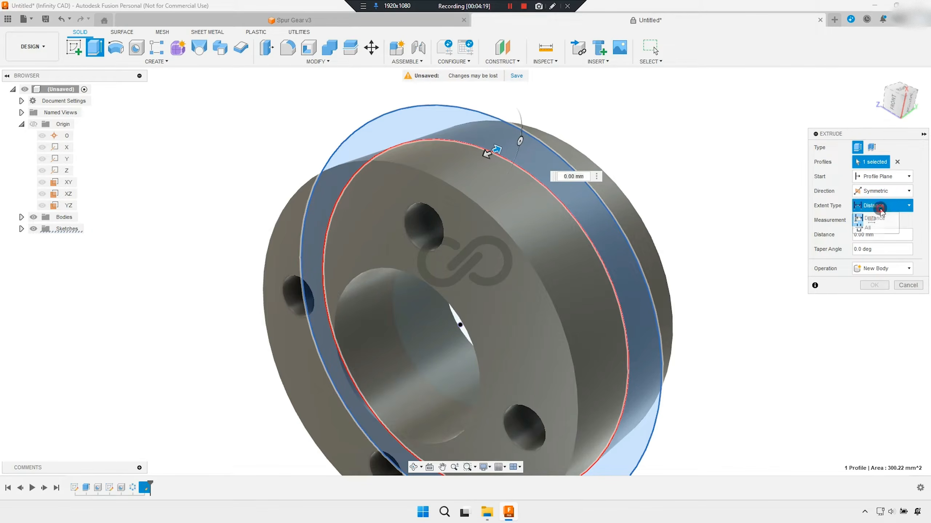
click(915, 221)
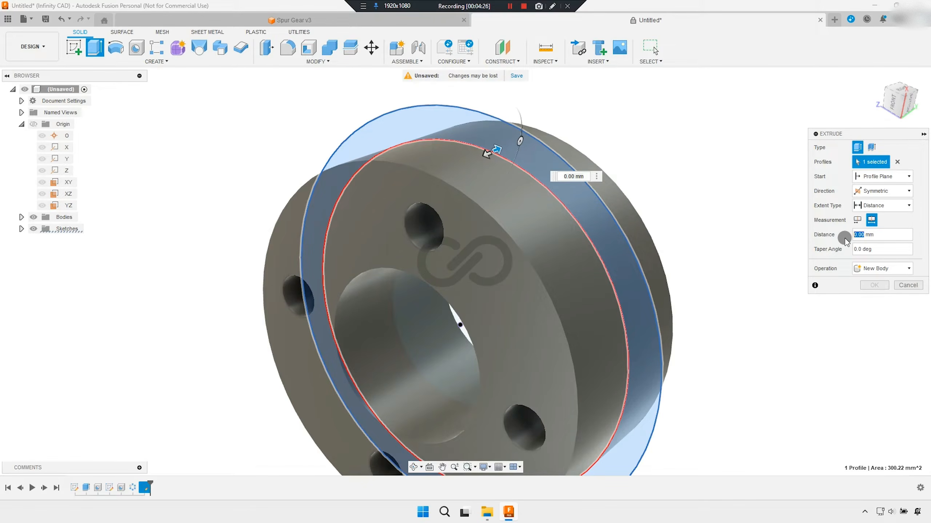
text(10)
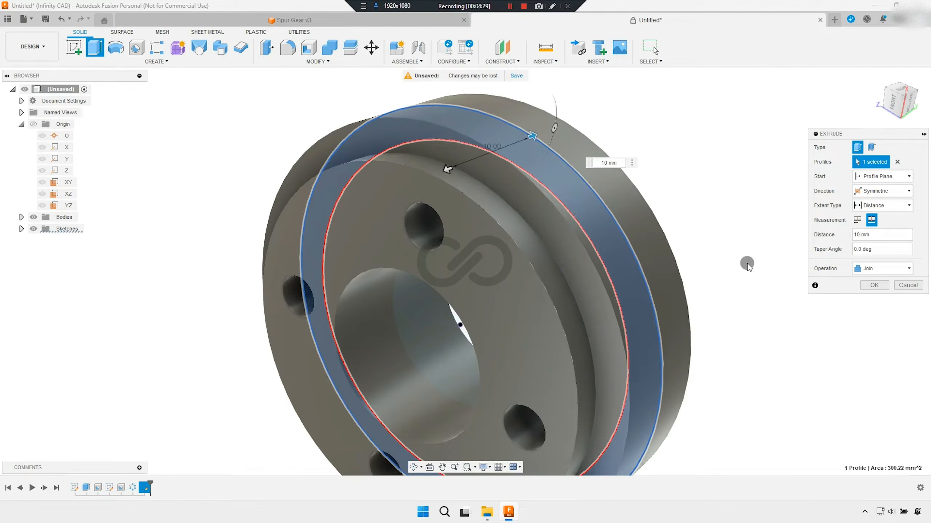
scroll(700, 252, down, 1)
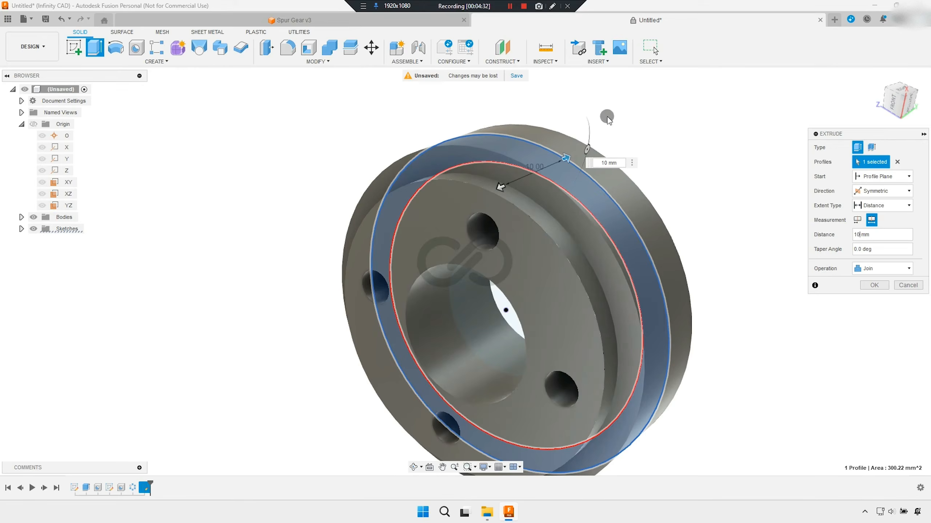
shift+middle_drag(698, 261, 751, 302)
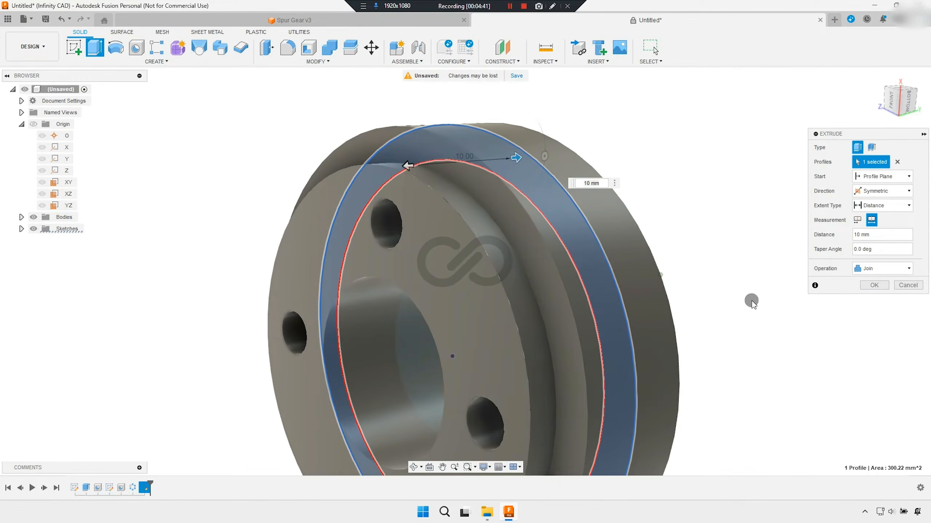
click(871, 285)
Start a new sketch on the raised ring's front face and turn on Slice
mouse_move(647, 215)
shift+middle_down()
mouse_move(588, 214)
mouse_move(656, 216)
mouse_move(519, 198)
shift+middle_up()
scroll(530, 204, up, 4)
click(481, 161)
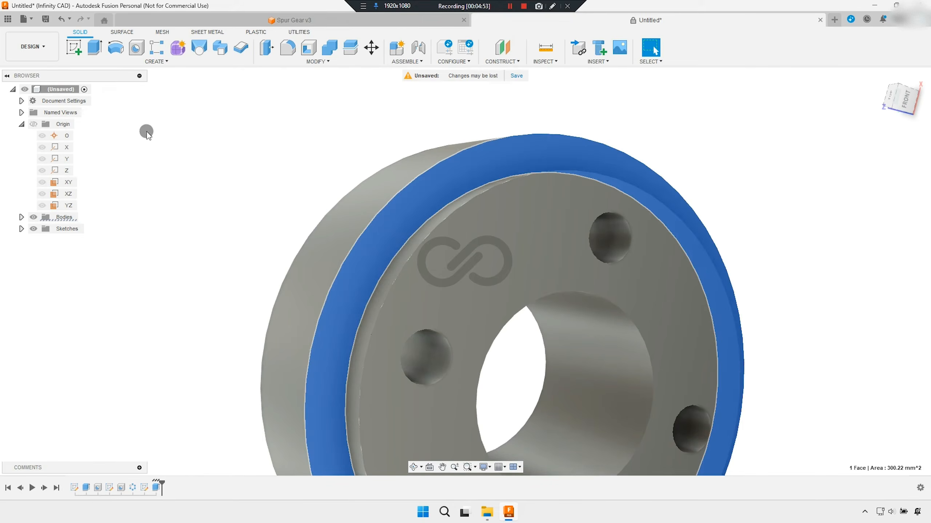
click(80, 51)
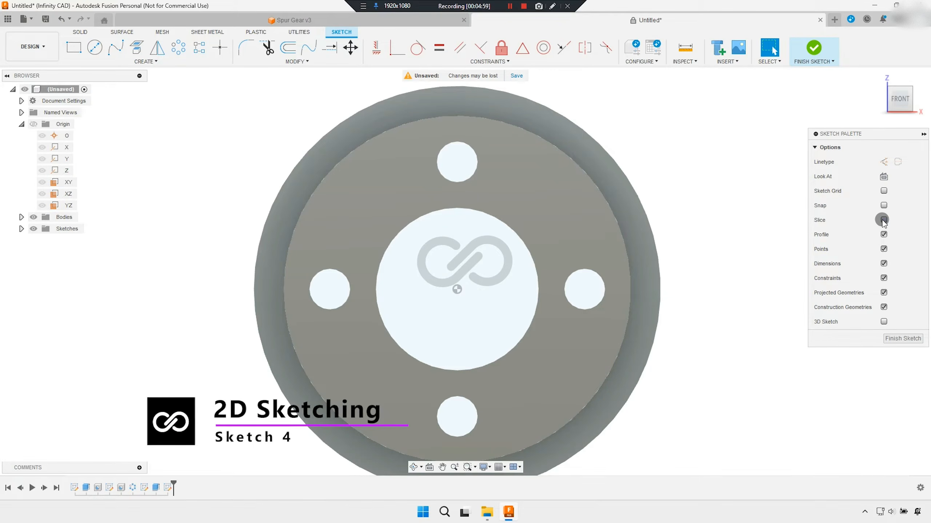
click(883, 220)
Draw a 33.5 mm diameter center circle on the origin, just outside the hub section
click(94, 47)
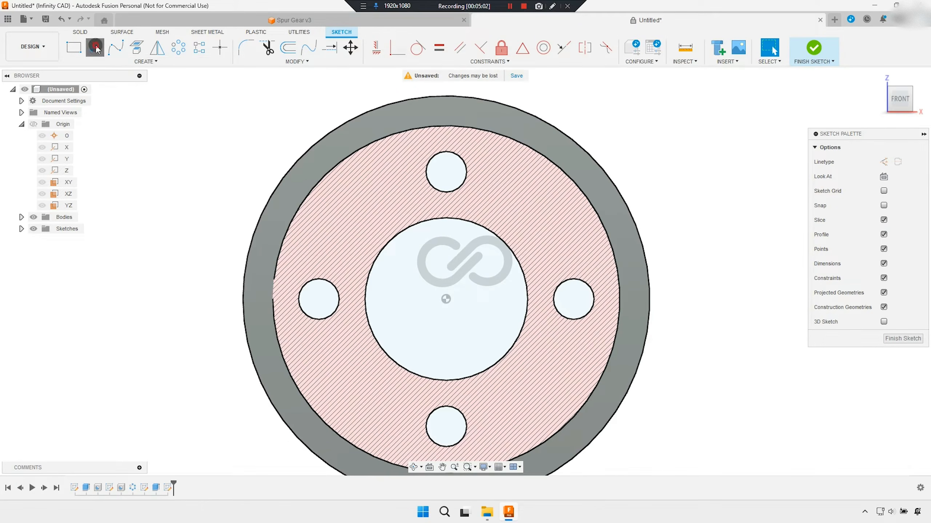
click(447, 300)
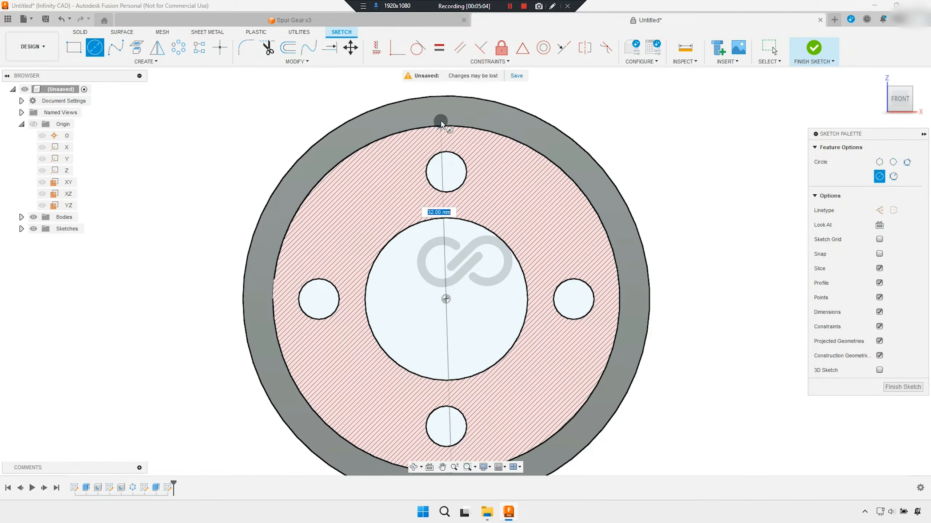
text(33.5)
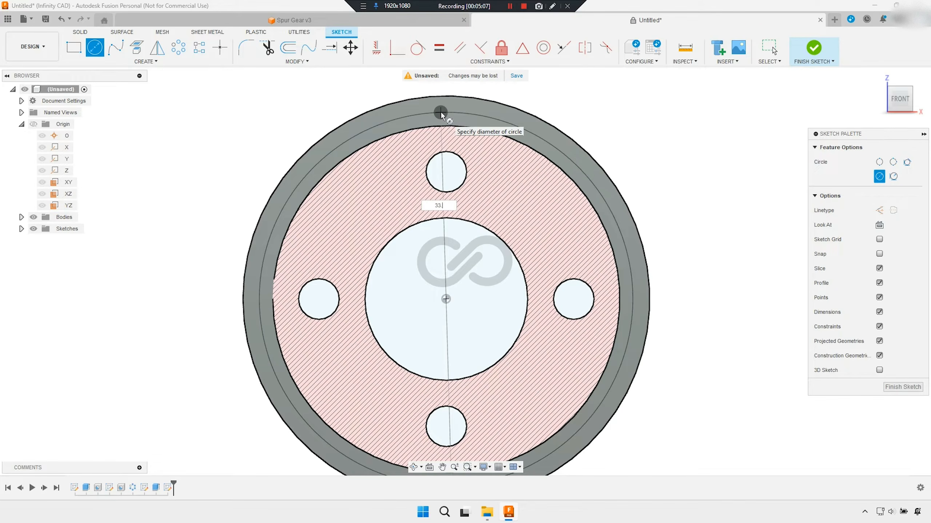
key(Return)
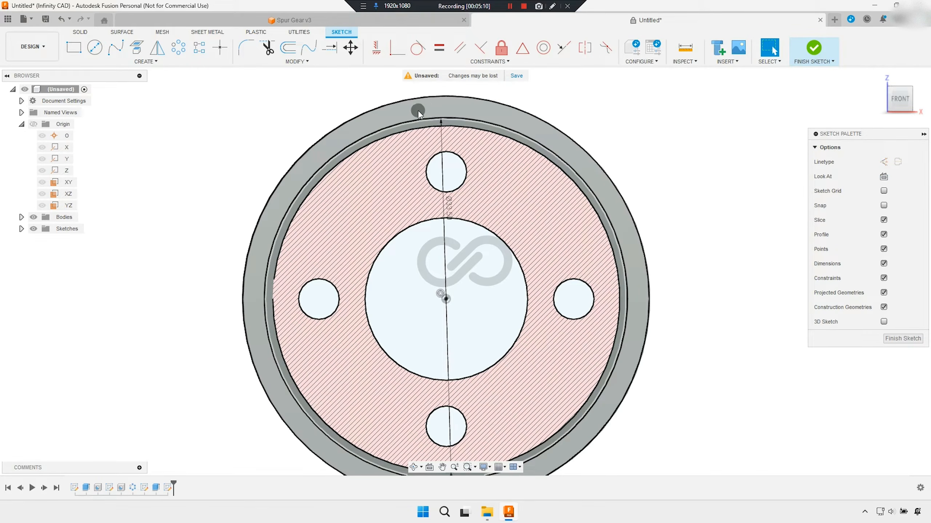
scroll(418, 111, down, 2)
right_click(639, 135)
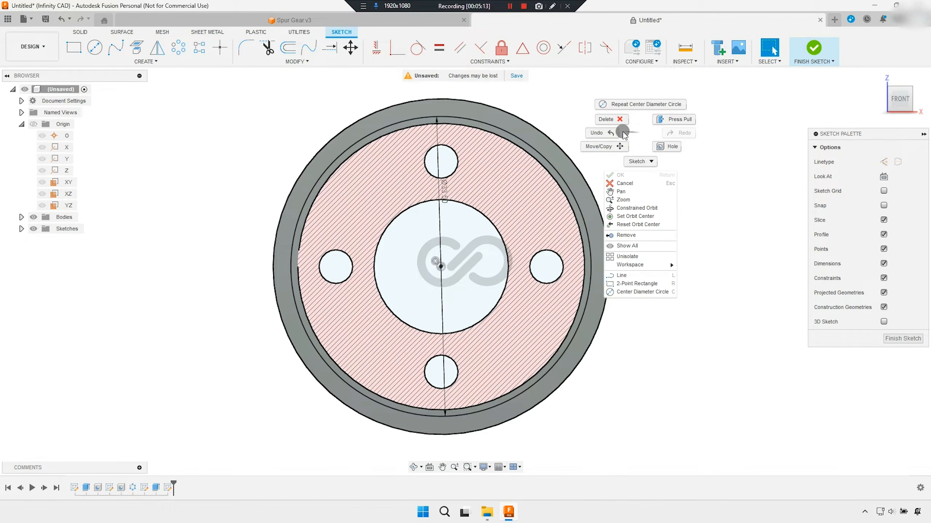
click(483, 107)
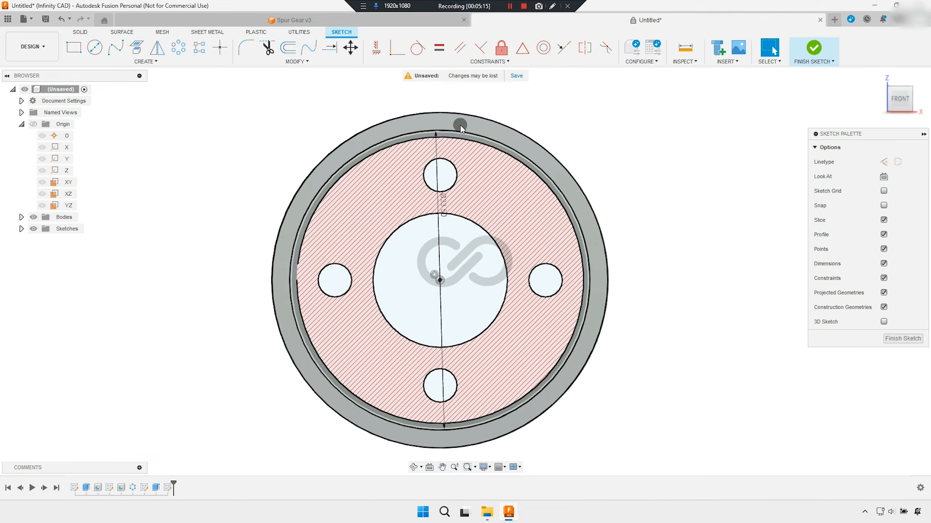
Project the ring's outer circular edge into the sketch with the projection link kept on
scroll(460, 124, up, 3)
click(136, 48)
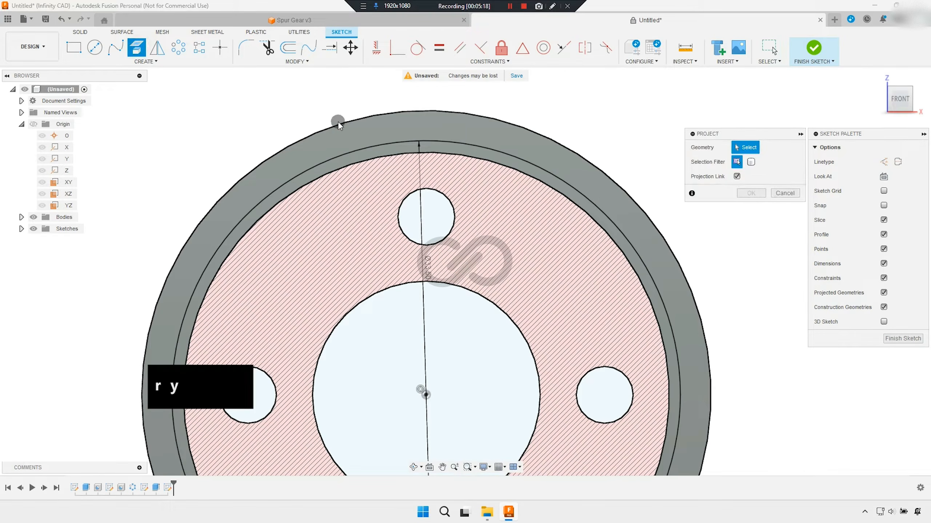
click(423, 118)
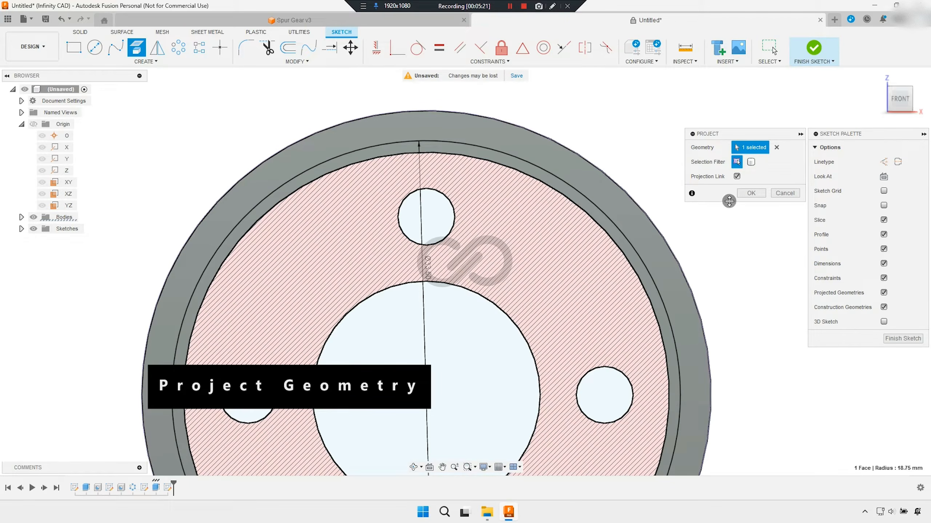
click(747, 195)
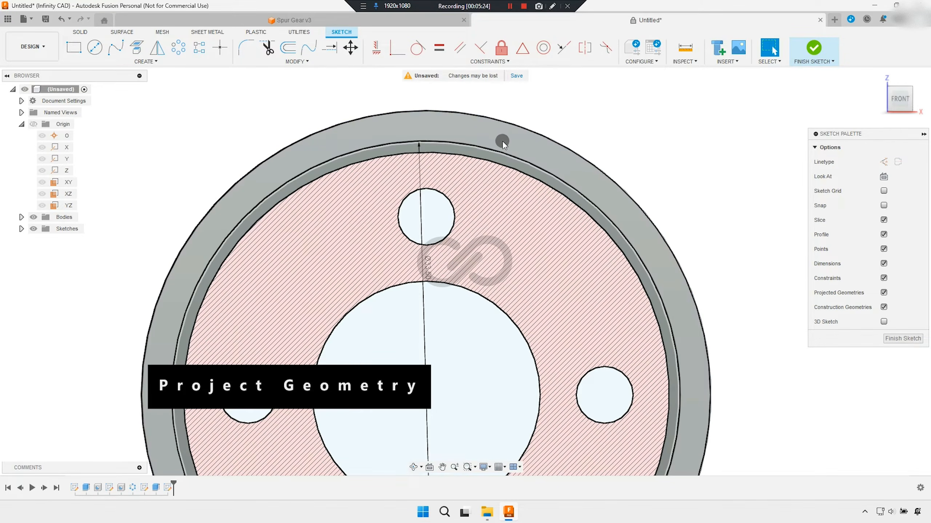
Draw a line from the origin up to the projected outer circle, close to vertical
middle_drag(303, 125, 313, 116)
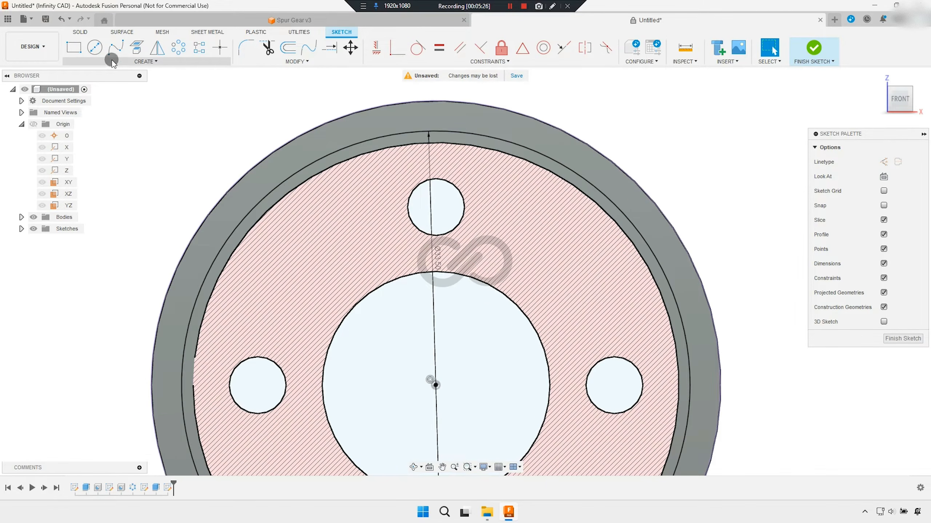
key(l)
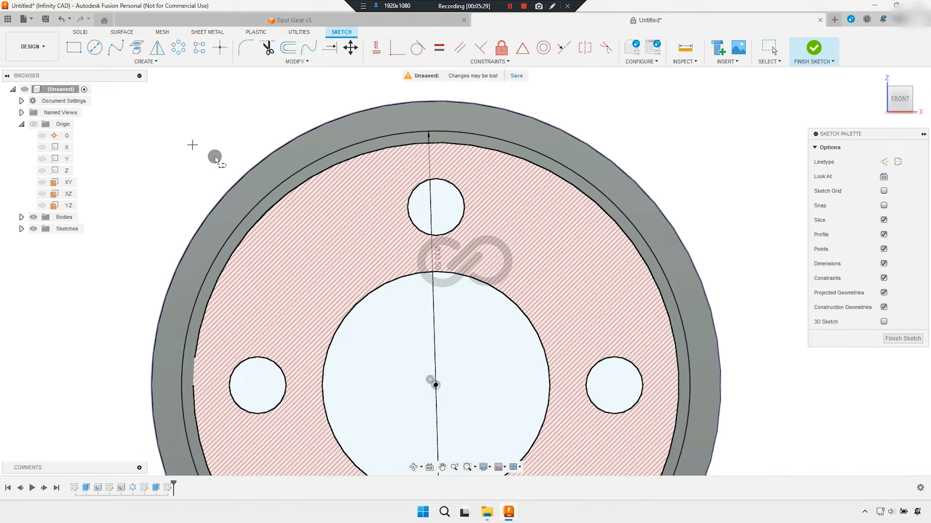
click(436, 385)
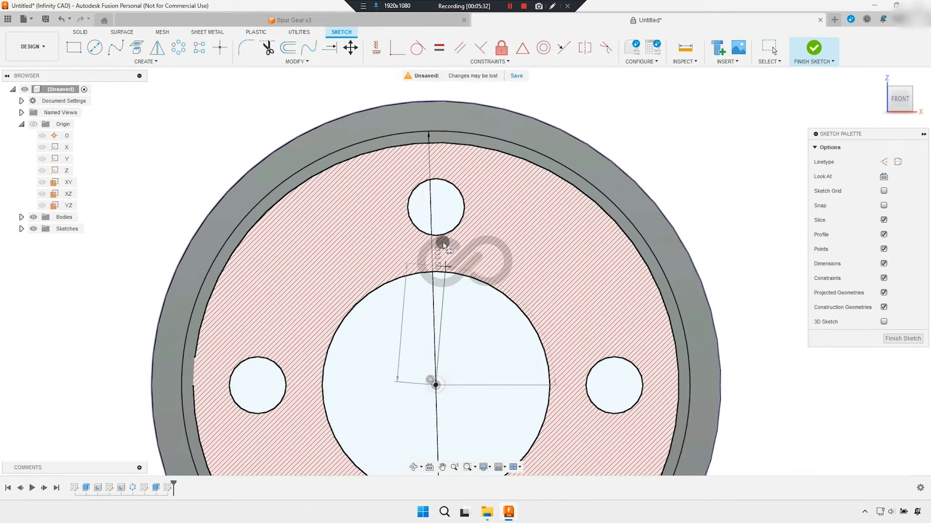
click(430, 99)
right_click(554, 112)
click(585, 112)
Constrain the line from the origin to the outer circle to be vertical
click(379, 48)
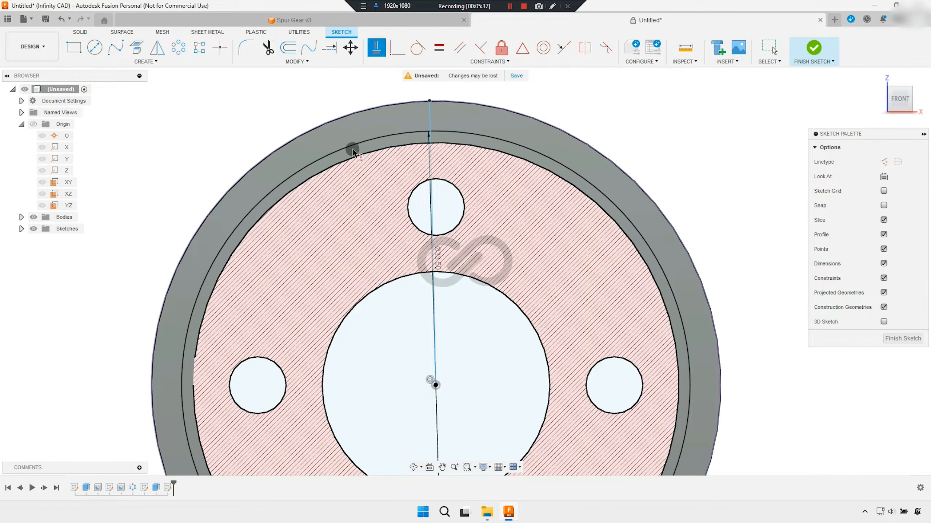
scroll(454, 355, down, 2)
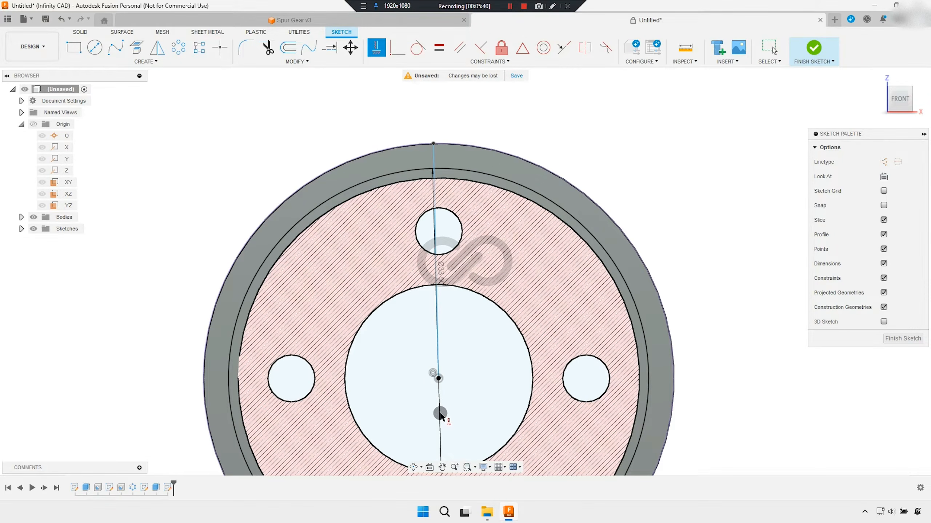
click(439, 347)
right_click(459, 328)
click(486, 326)
Move the 33.5 mm diameter dimension clear of the vertical line and convert that line to construction
scroll(457, 300, up, 2)
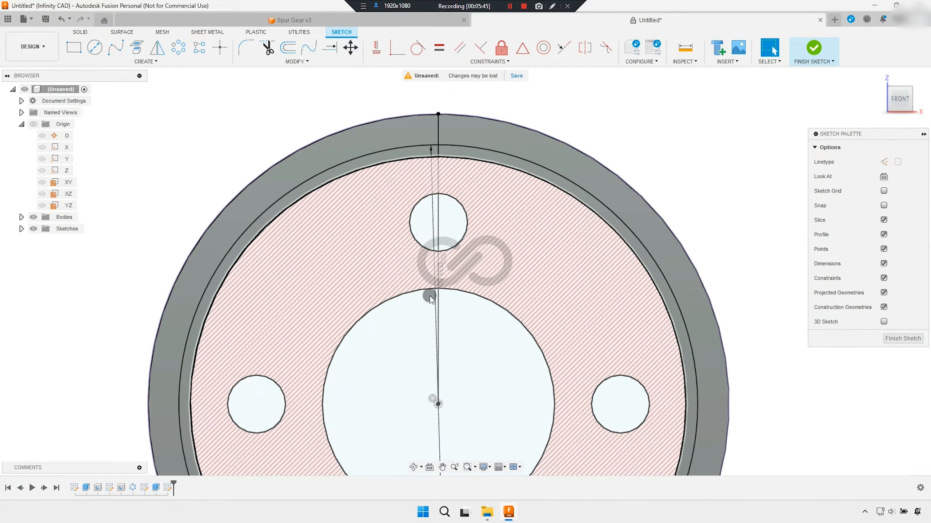
scroll(422, 228, up, 2)
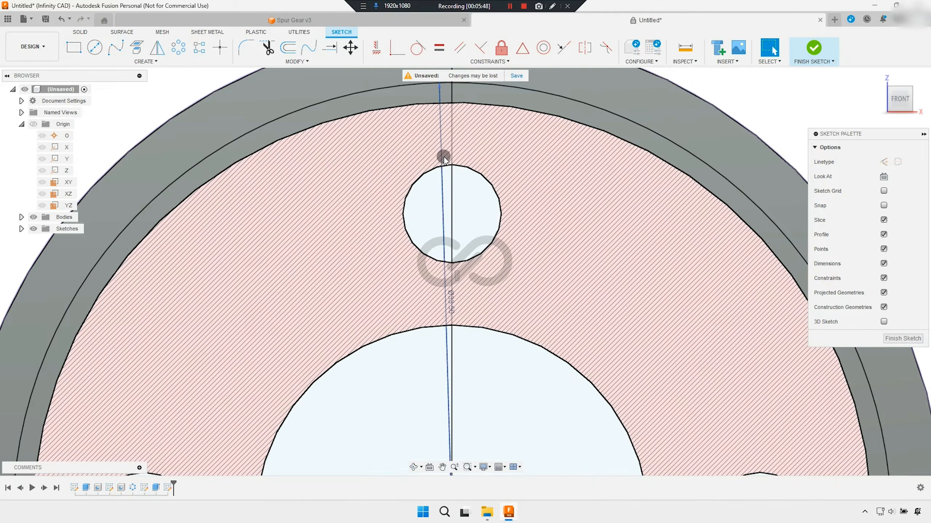
drag(422, 162, 316, 191)
scroll(344, 192, down, 4)
middle_drag(463, 199, 468, 233)
scroll(418, 178, up, 2)
drag(437, 160, 360, 143)
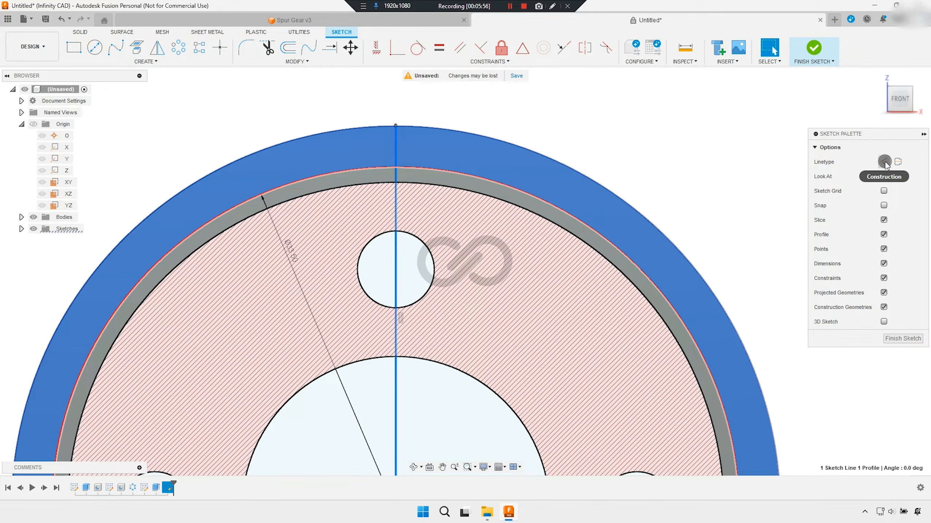
click(885, 164)
Draw a 3-point arc left of the centerline from the 33.5 mm circle to the outer circle, bulging toward the centerline
middle_drag(420, 203, 458, 238)
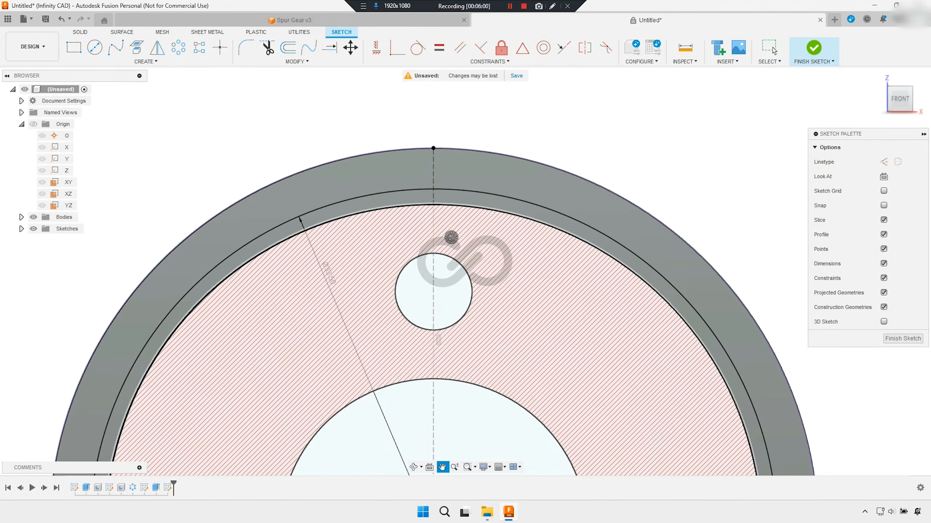
click(156, 68)
mouse_move(121, 100)
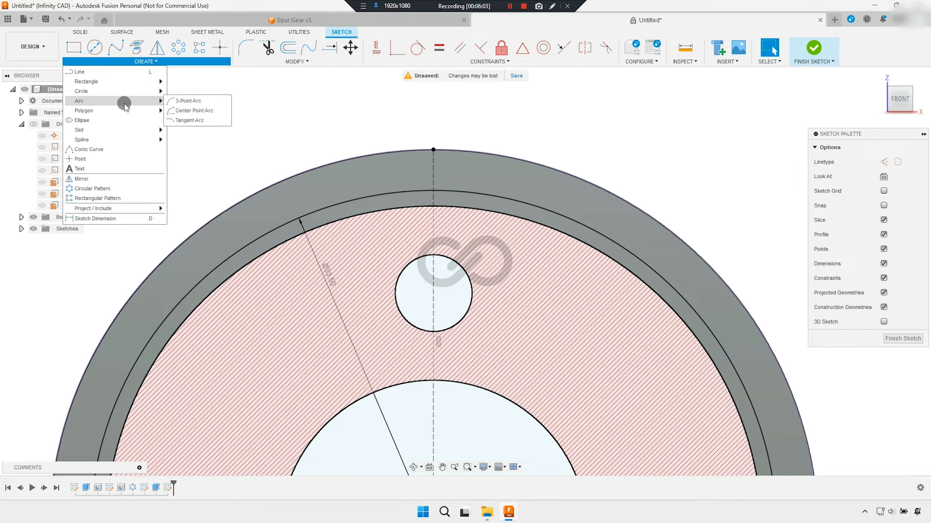
click(197, 101)
click(396, 193)
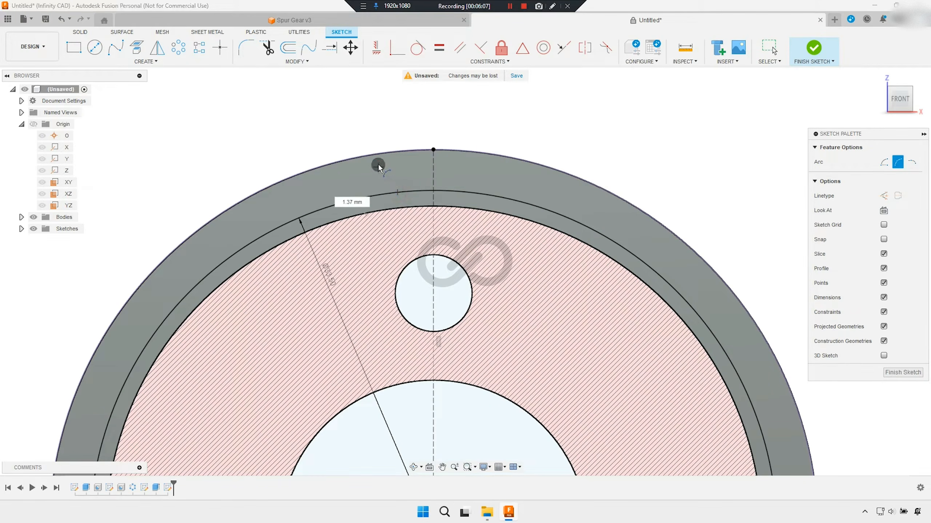
scroll(377, 161, up, 2)
click(388, 150)
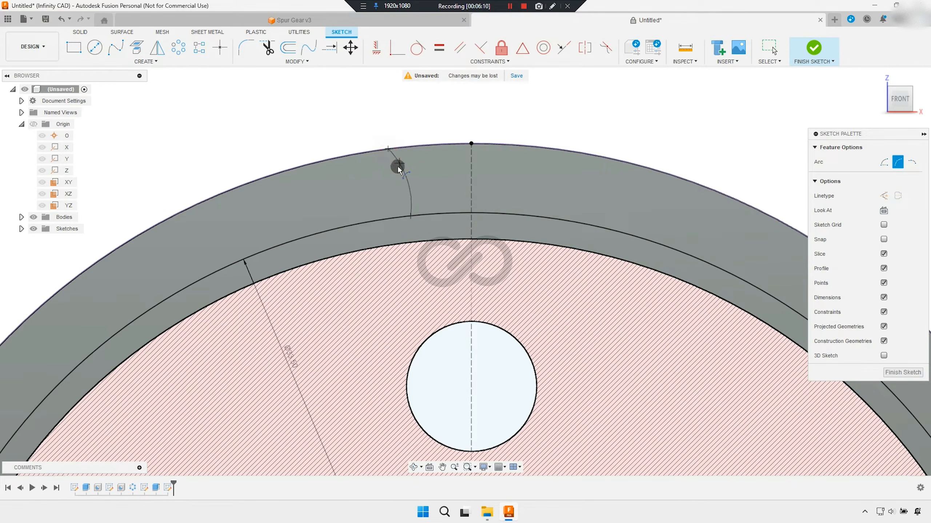
click(412, 182)
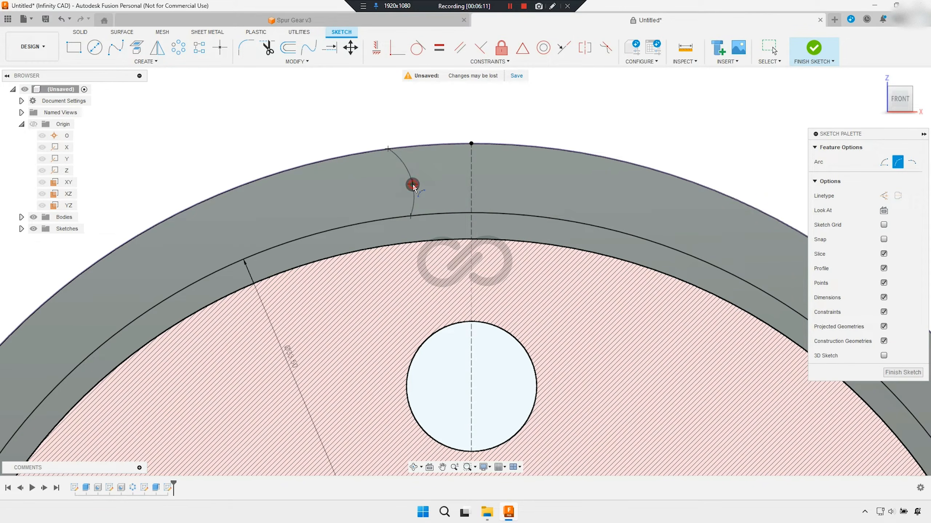
Draw a second 3-point arc right of the centerline between the same two circles, bulging toward the centerline
click(533, 216)
click(565, 149)
right_click(611, 137)
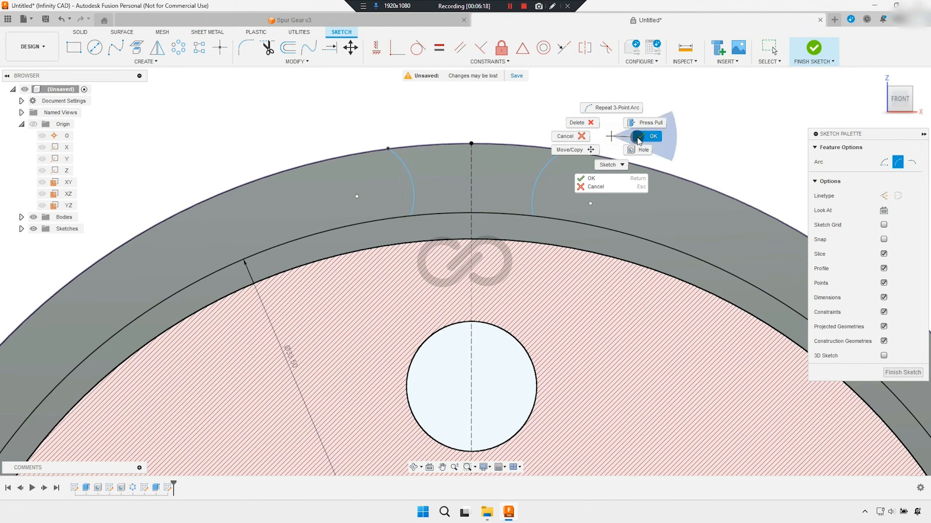
click(640, 137)
Move the inner and outer endpoints of both arcs along their circles, closer to the centerline, to narrow the tooth gap
drag(533, 216, 515, 215)
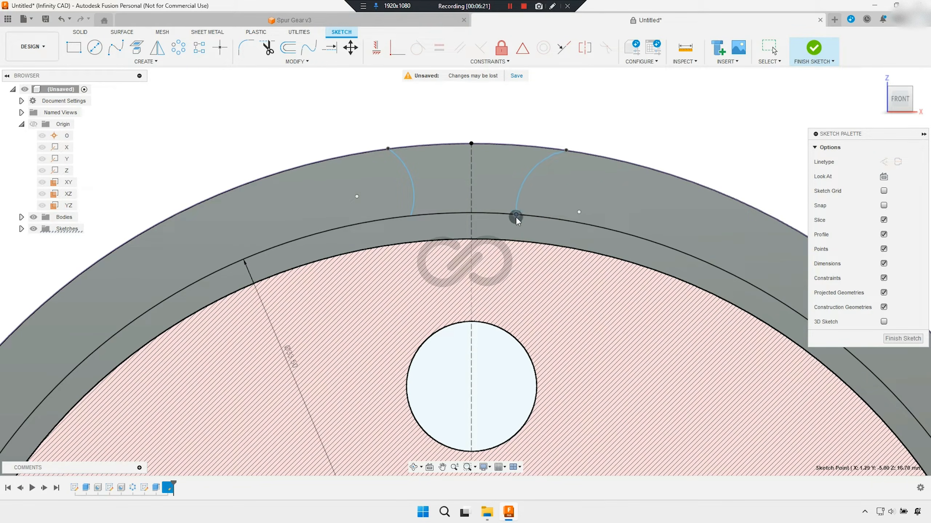
drag(551, 150, 542, 147)
drag(411, 214, 436, 214)
drag(385, 148, 399, 149)
drag(538, 149, 525, 146)
drag(503, 213, 500, 213)
click(434, 214)
drag(437, 214, 449, 214)
scroll(459, 202, up, 3)
middle_drag(458, 201, 463, 233)
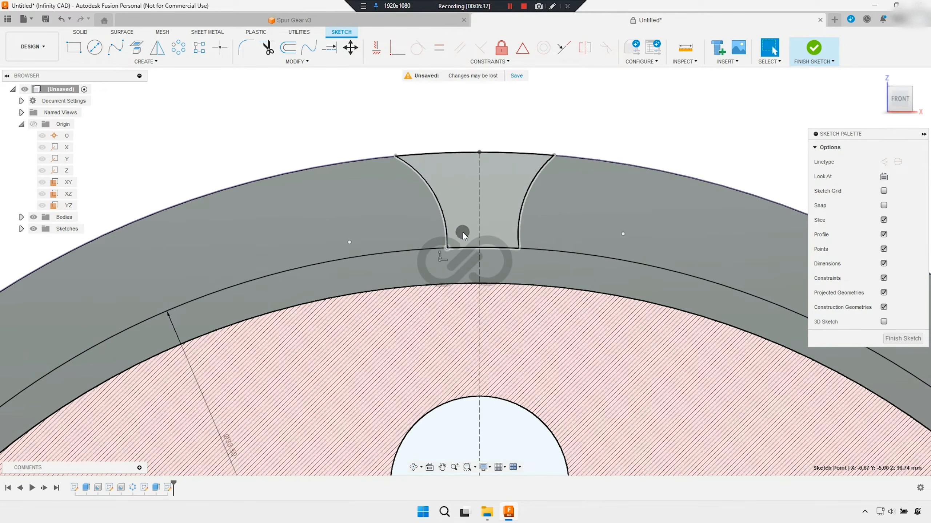
key(Escape)
Dimension the distance between the arcs' inner ends on the 33.5 mm circle as 0.35 mm
text(s)
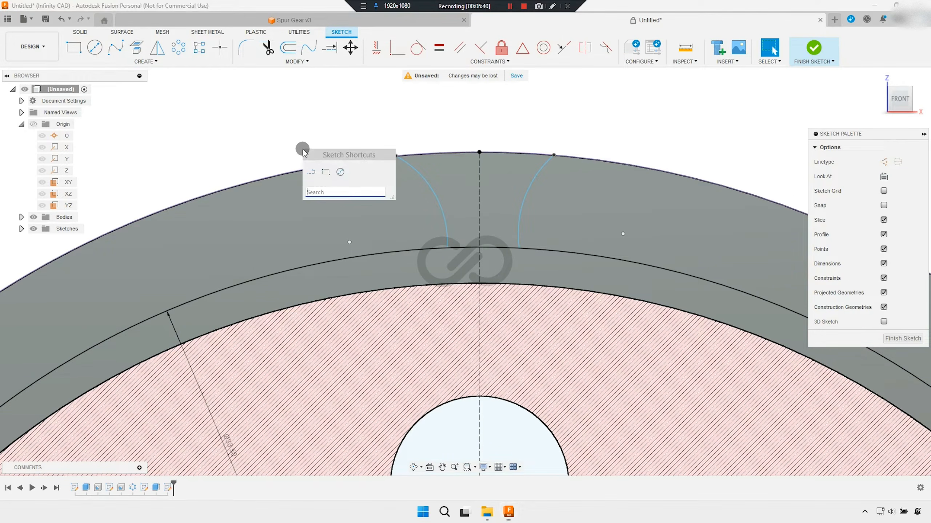
text(dime)
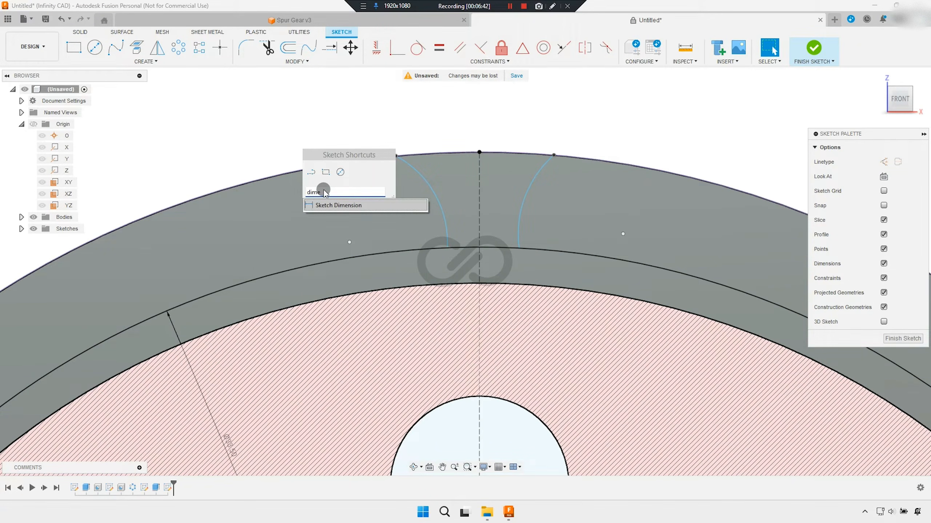
click(333, 205)
click(447, 249)
click(519, 248)
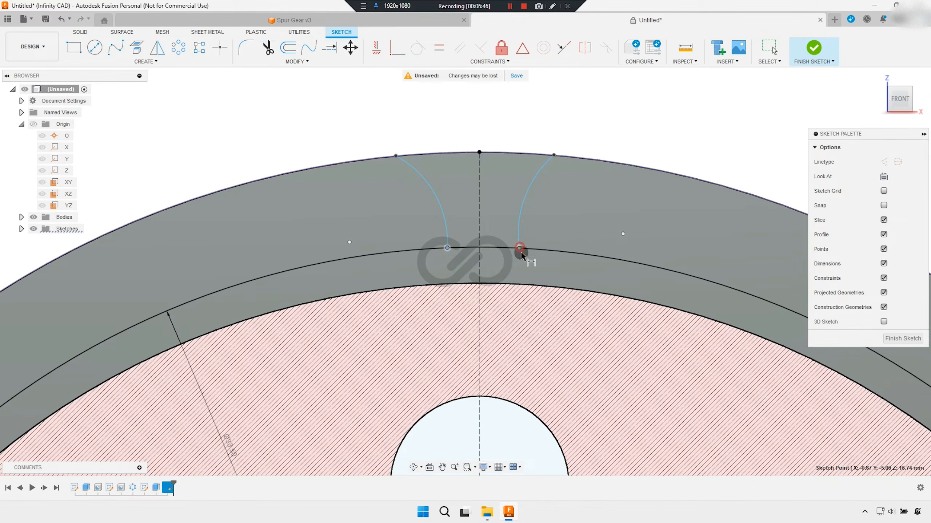
click(349, 272)
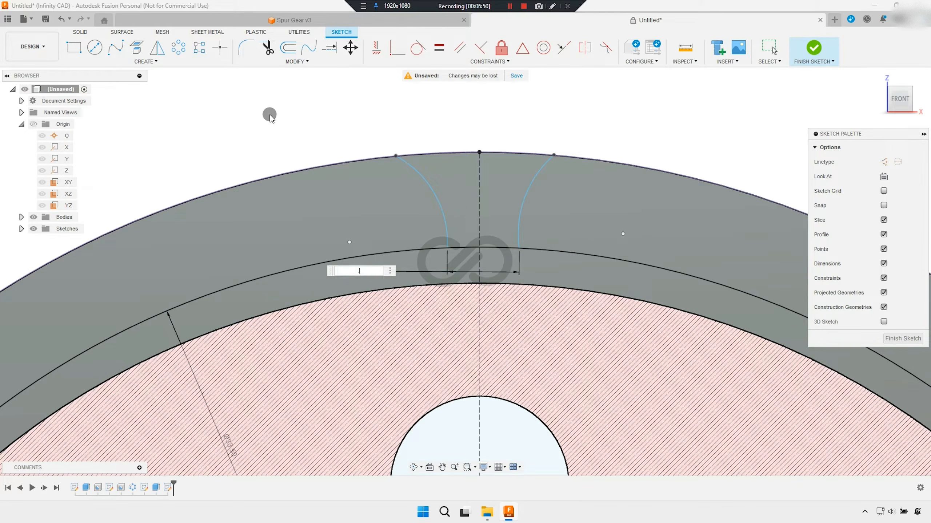
text(.35)
key(Return)
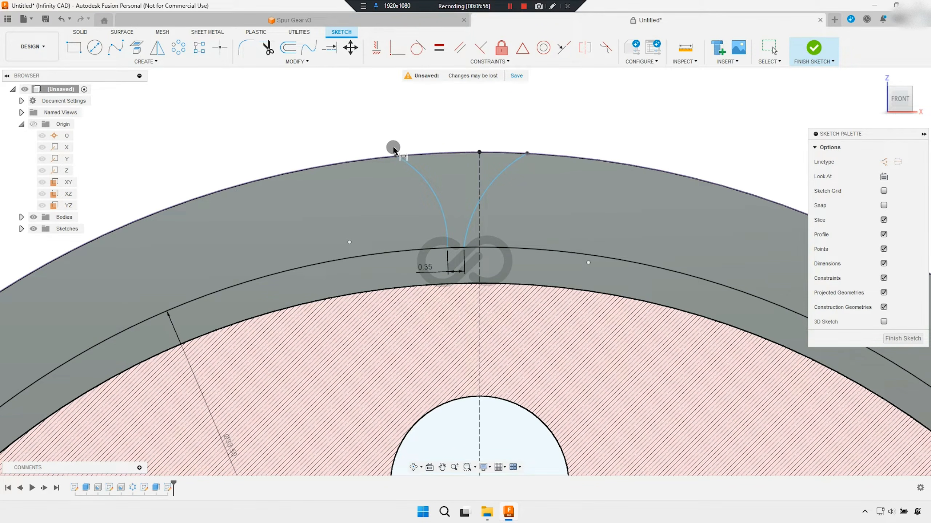
right_click(403, 130)
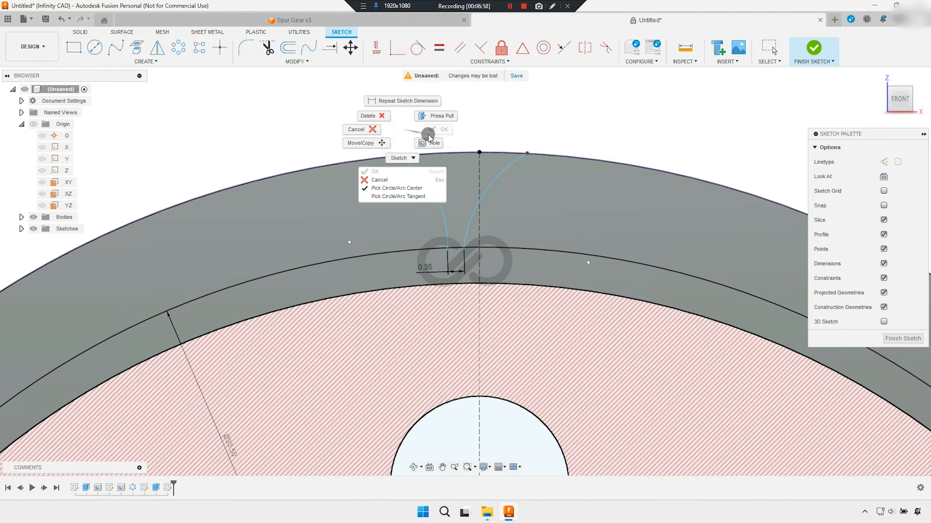
click(357, 129)
Make the two arcs symmetric about the vertical construction line
scroll(440, 129, up, 1)
click(585, 47)
click(510, 177)
click(440, 215)
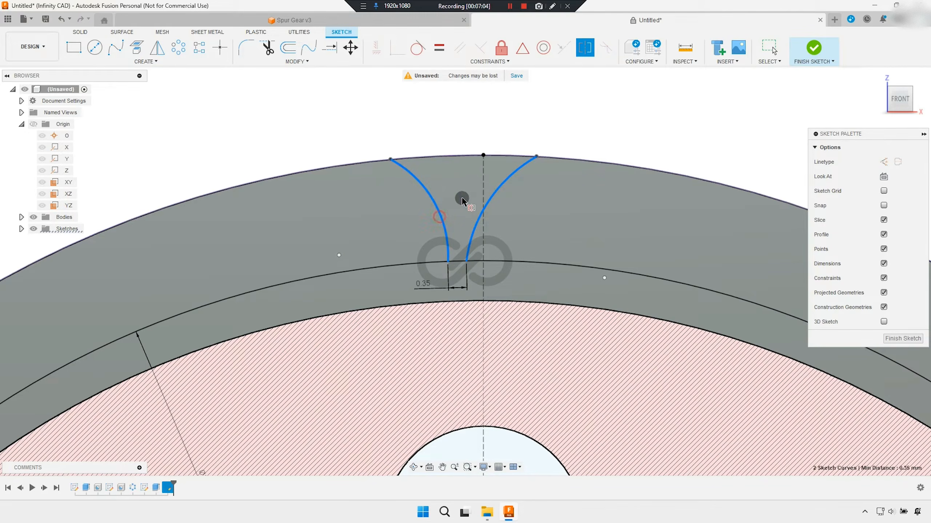
click(483, 185)
right_click(508, 151)
click(536, 121)
Add a dimension between the arcs' outer ends, placed above the ring's outer edge
scroll(484, 133, up, 2)
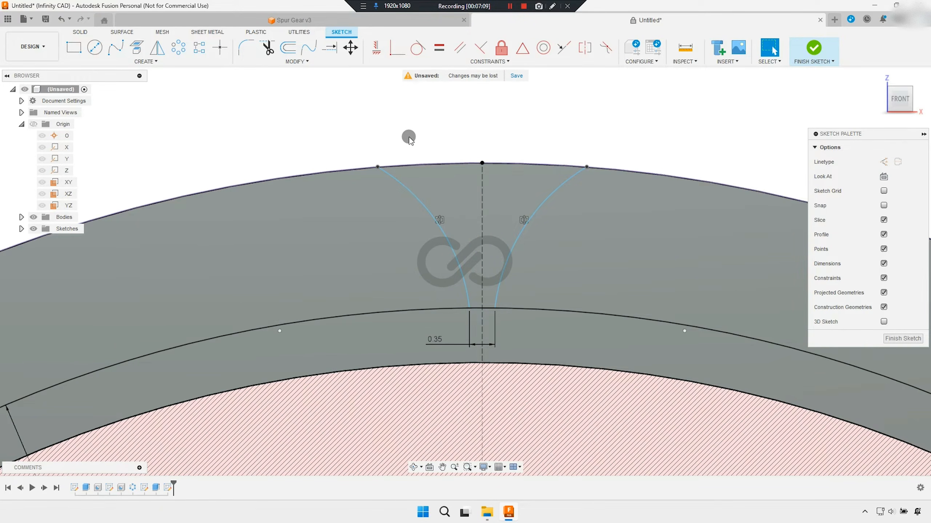
text(s)
text(dime)
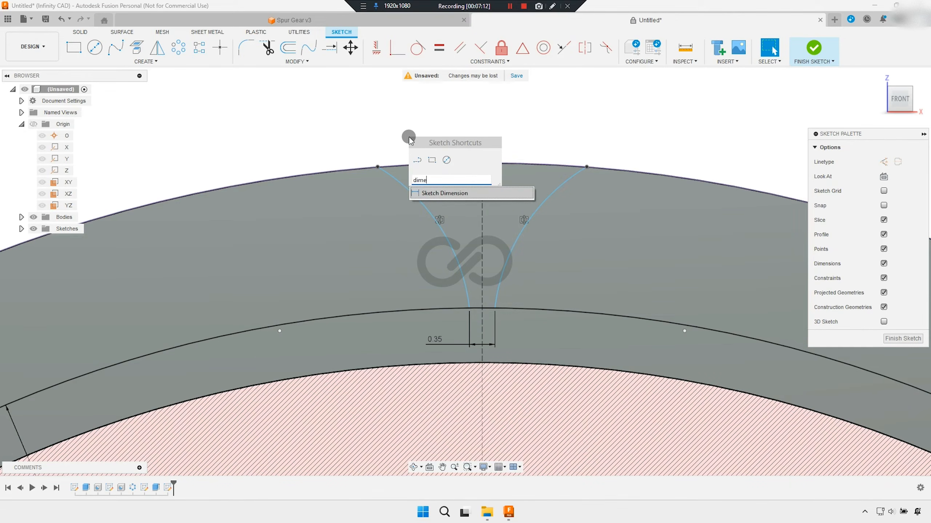
click(450, 193)
click(377, 167)
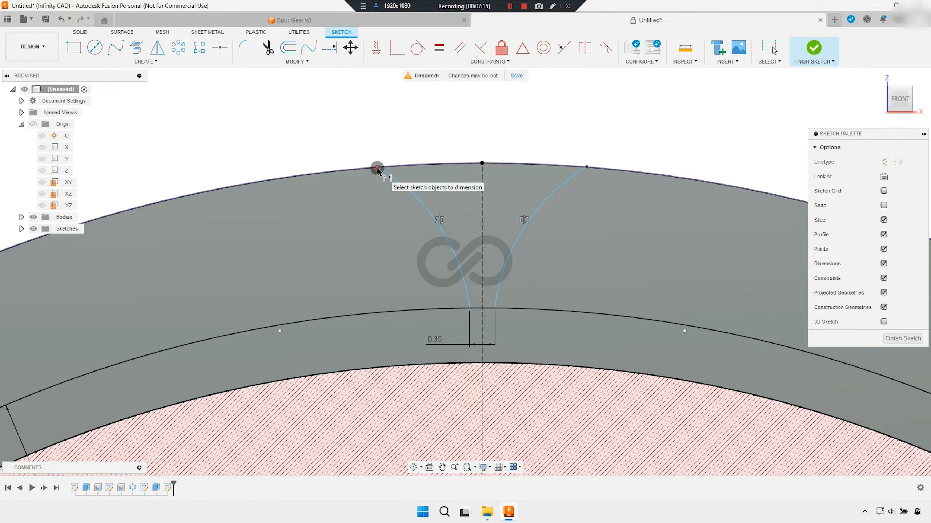
click(587, 167)
click(480, 142)
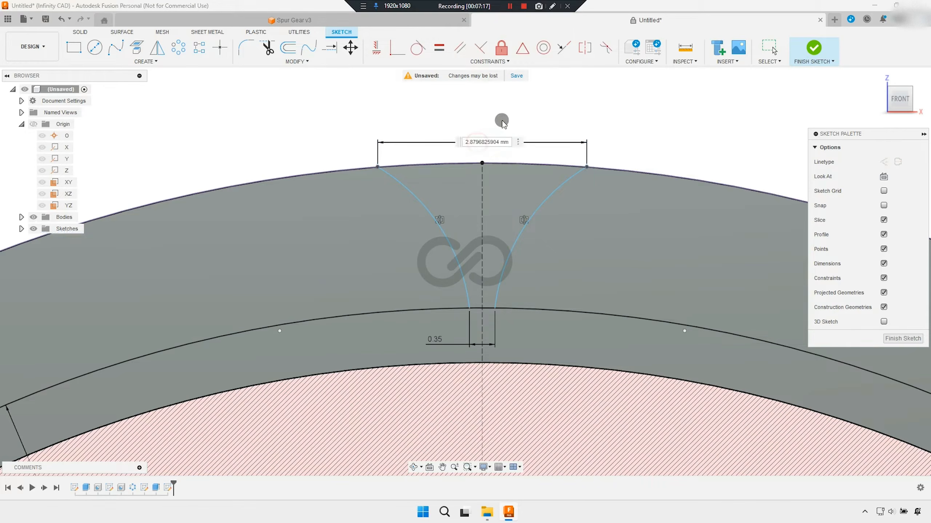
Try 2 mm for the distance between the arcs' outer ends and undo that change
text(2)
key(Return)
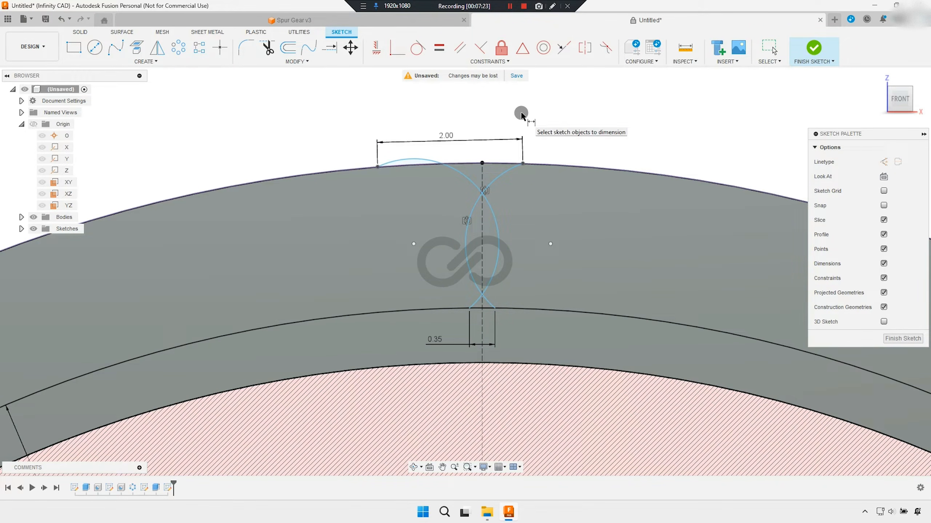
right_click(549, 122)
click(508, 119)
right_click(553, 135)
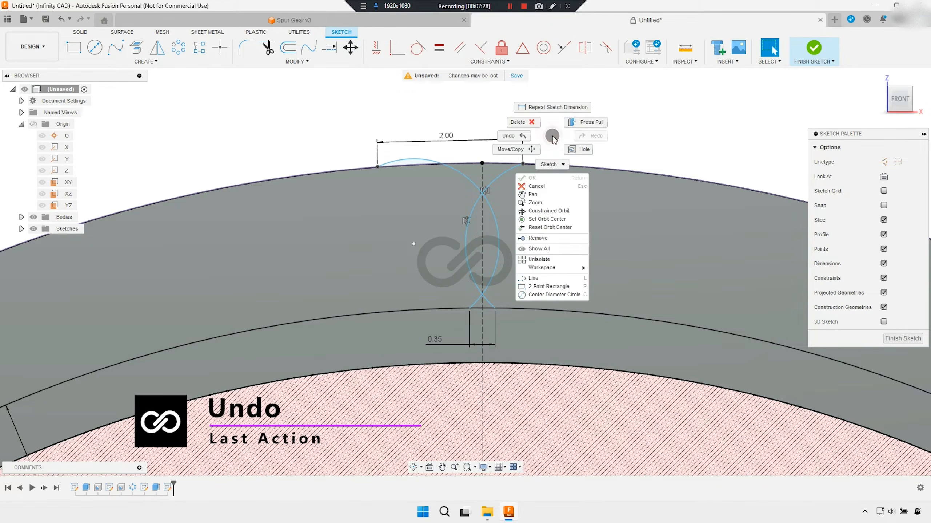
click(541, 188)
scroll(532, 145, up, 2)
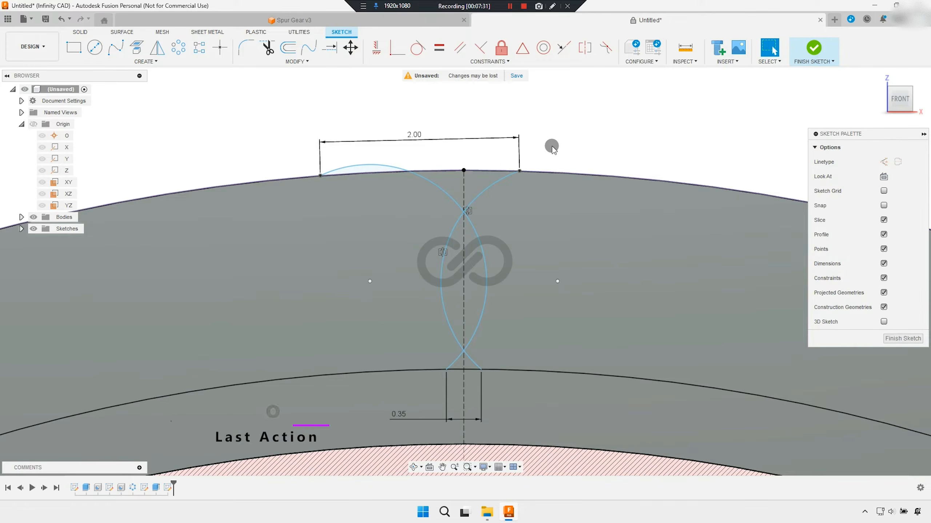
key(ctrl+z)
Delete the dimension between the arcs' outer ends and move the left arc's outer end along the ring edge closer to the centerline
scroll(472, 147, up, 2)
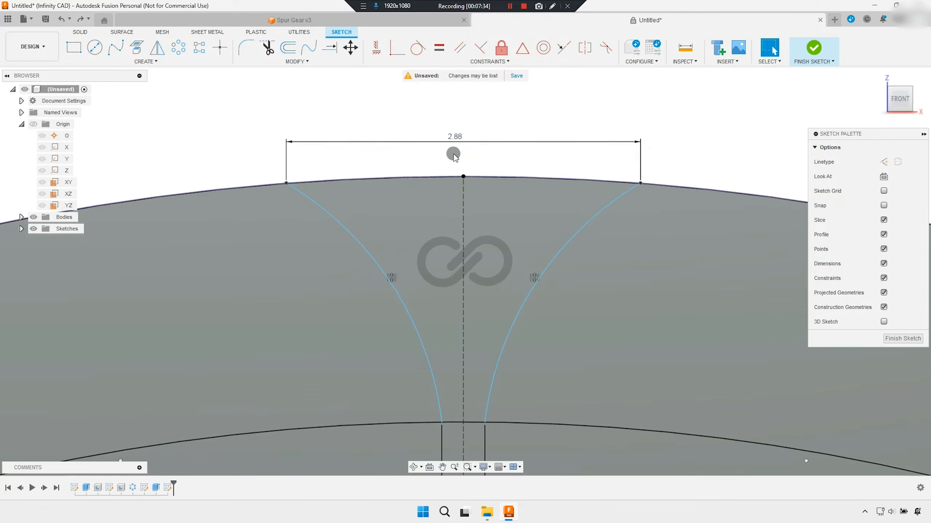
click(451, 139)
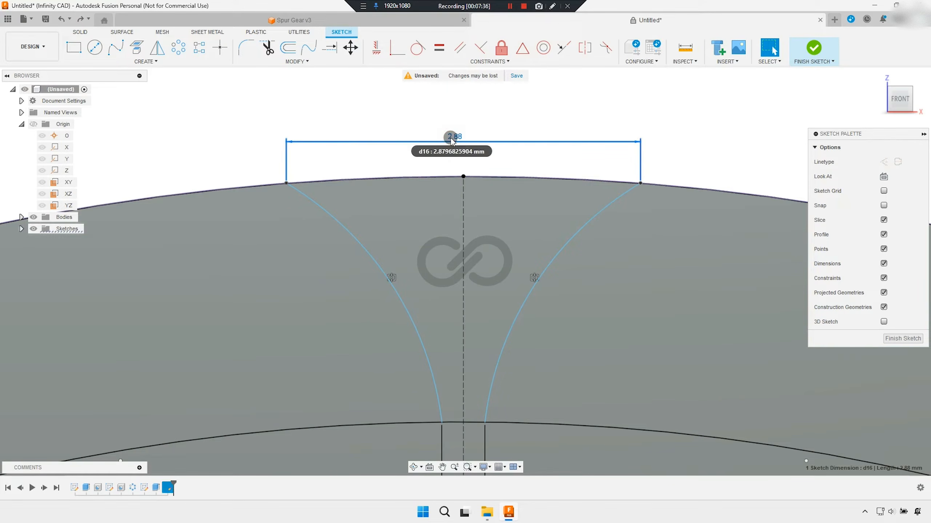
key(Delete)
drag(287, 181, 369, 183)
scroll(412, 162, up, 2)
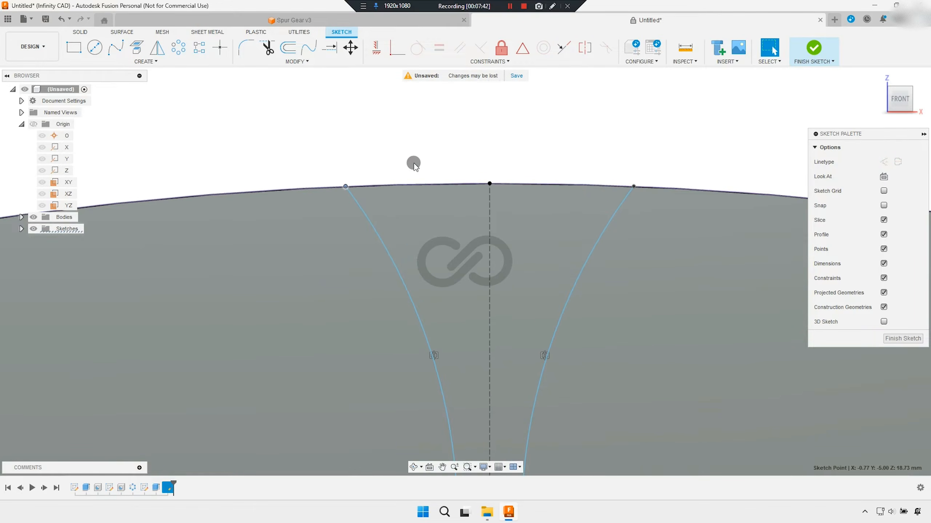
middle_drag(395, 141, 394, 132)
text(s)
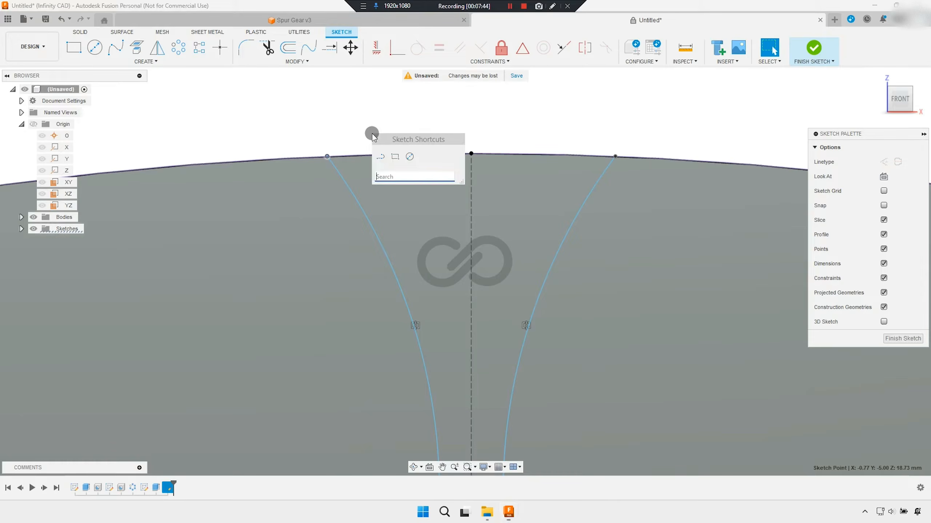
text(dim)
click(400, 190)
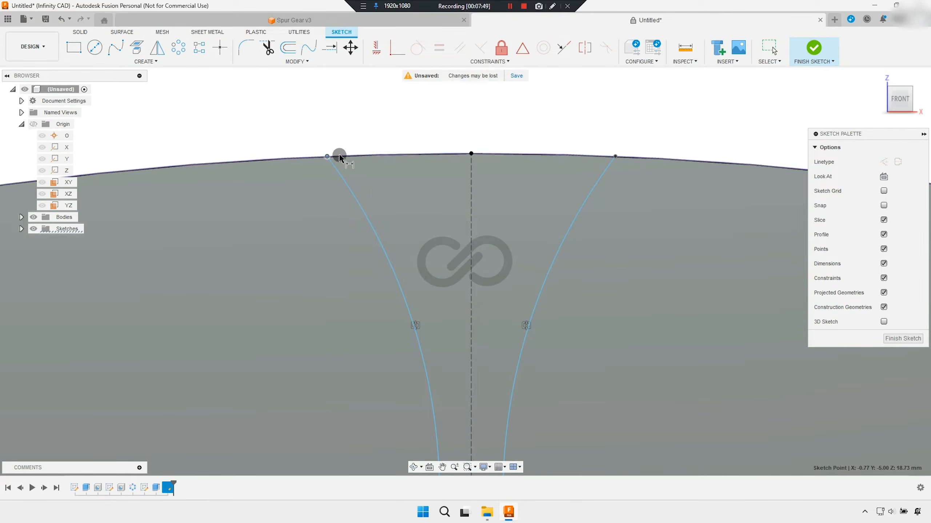
click(615, 156)
click(328, 157)
key(Escape)
Dimension the distance between the arcs' outer ends as 2 mm, placed above the ring's outer edge
text(s)
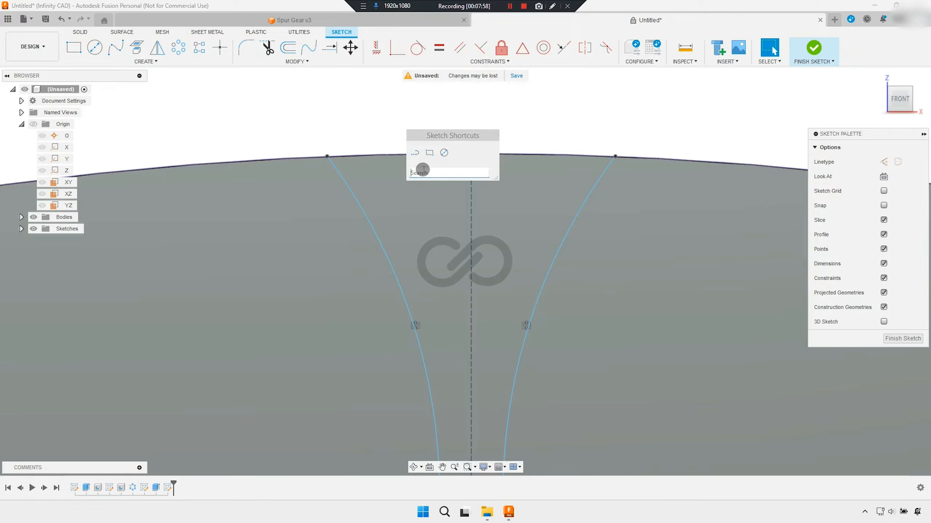
text(dime)
click(438, 186)
click(326, 156)
click(614, 156)
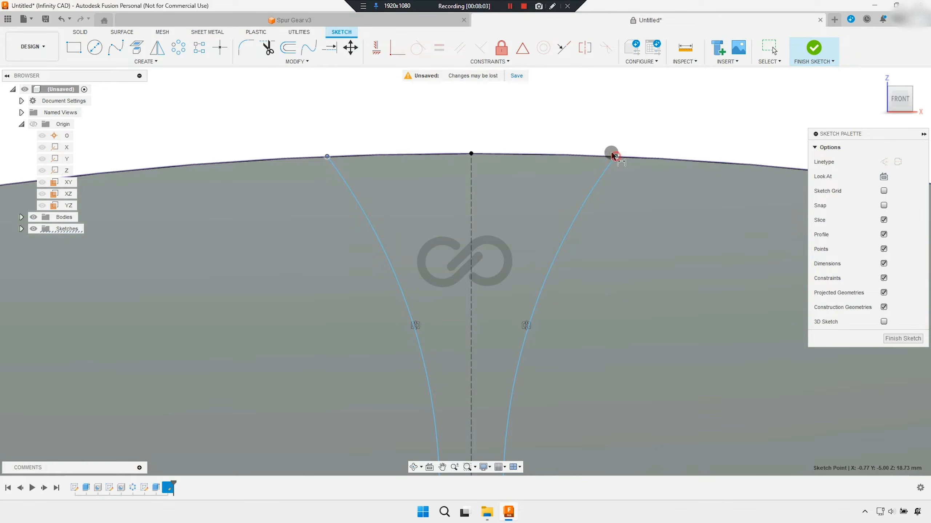
click(522, 125)
text(2)
key(Return)
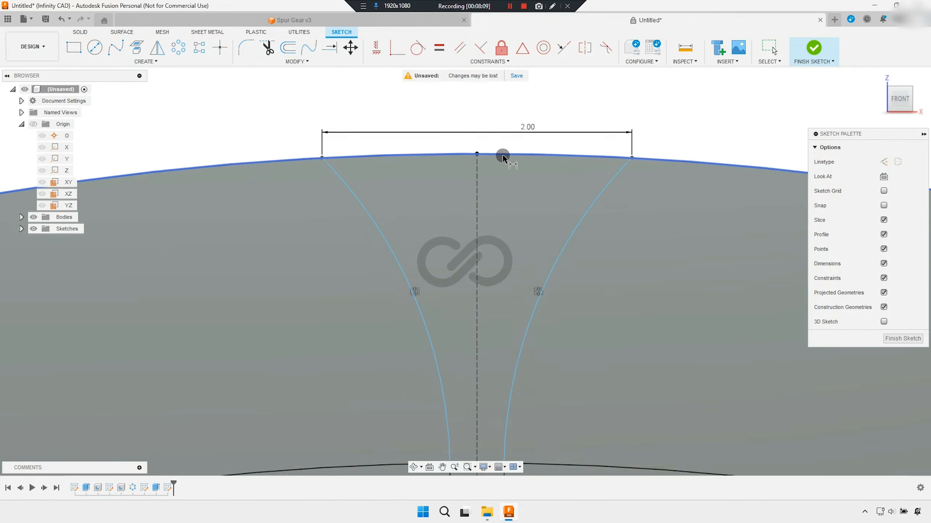
Dimension the left arc's radius as 5.5 mm and end the dimension command
scroll(503, 157, down, 2)
click(424, 241)
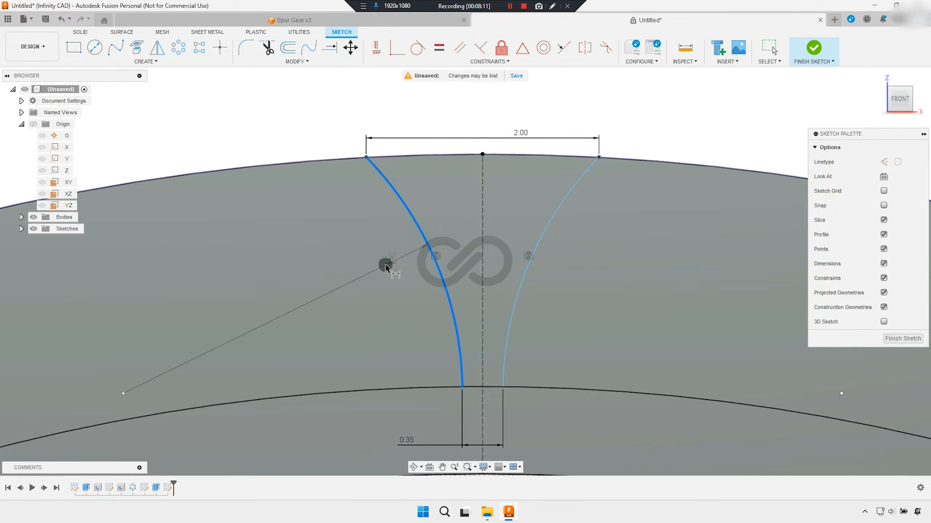
click(383, 263)
text(5.5)
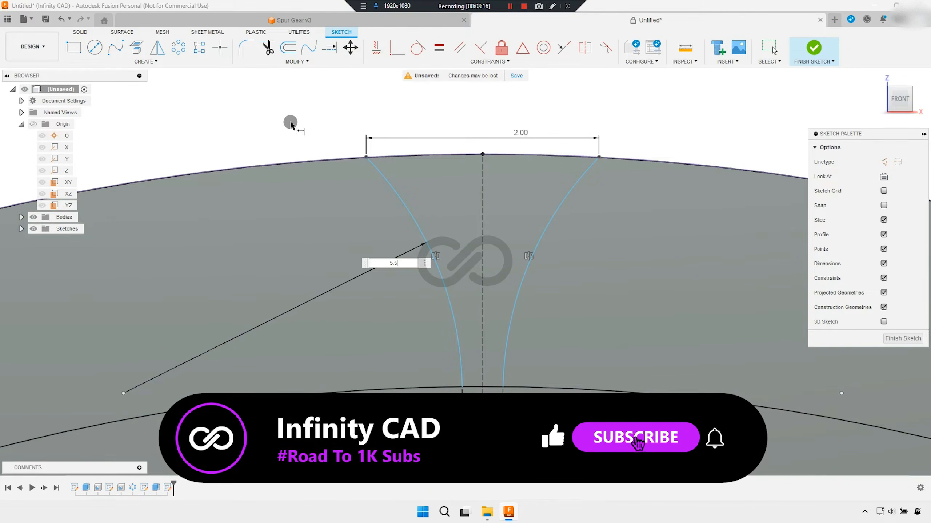
key(Return)
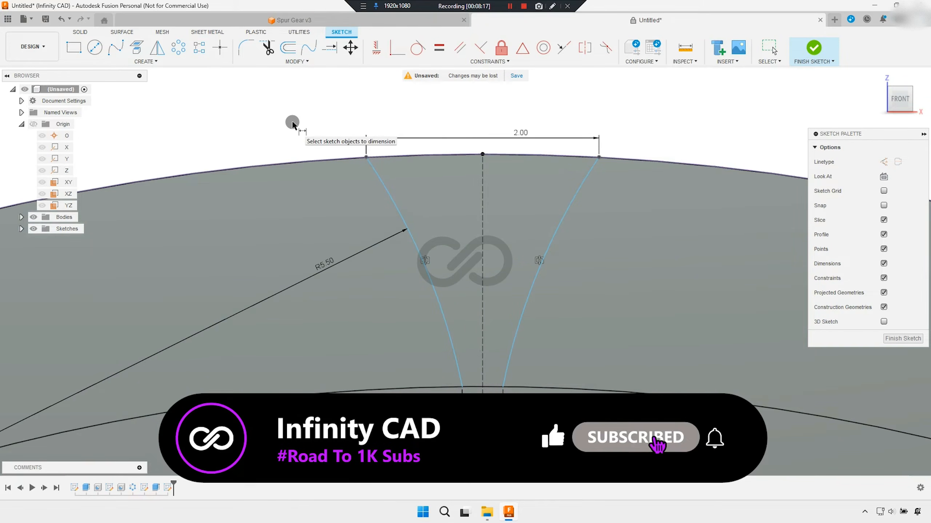
right_click(297, 127)
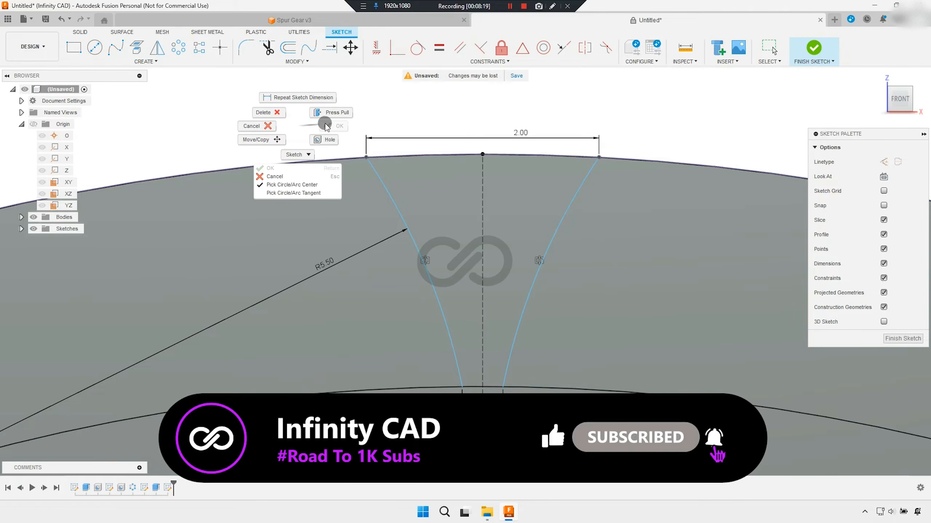
click(261, 122)
Try to apply an Equal constraint between the left and right arcs of the tooth gap
click(439, 48)
click(413, 242)
click(553, 243)
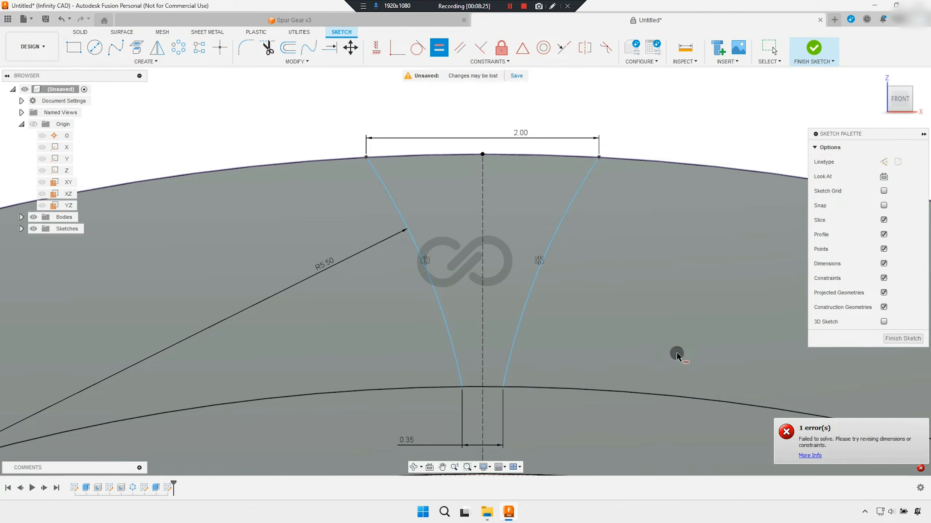
click(809, 455)
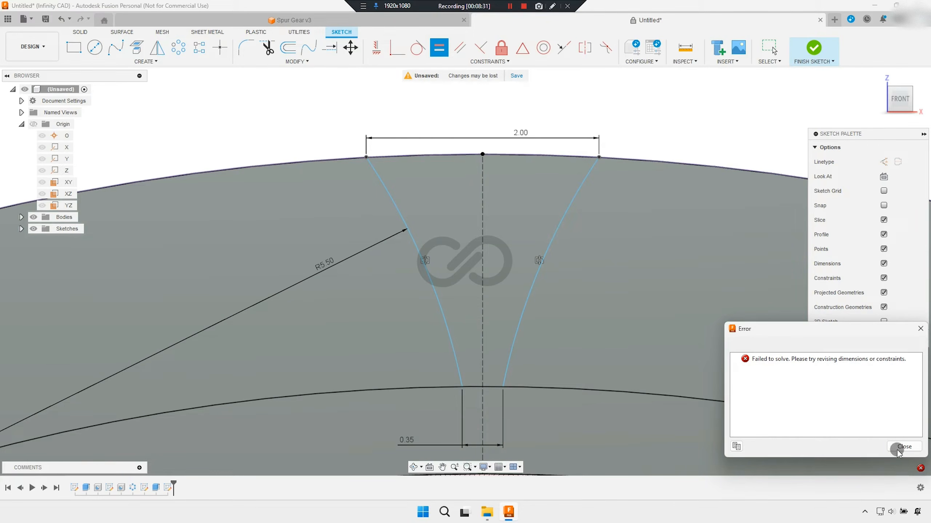
click(904, 446)
scroll(476, 162, down, 3)
middle_drag(411, 189, 432, 209)
right_click(390, 146)
click(358, 145)
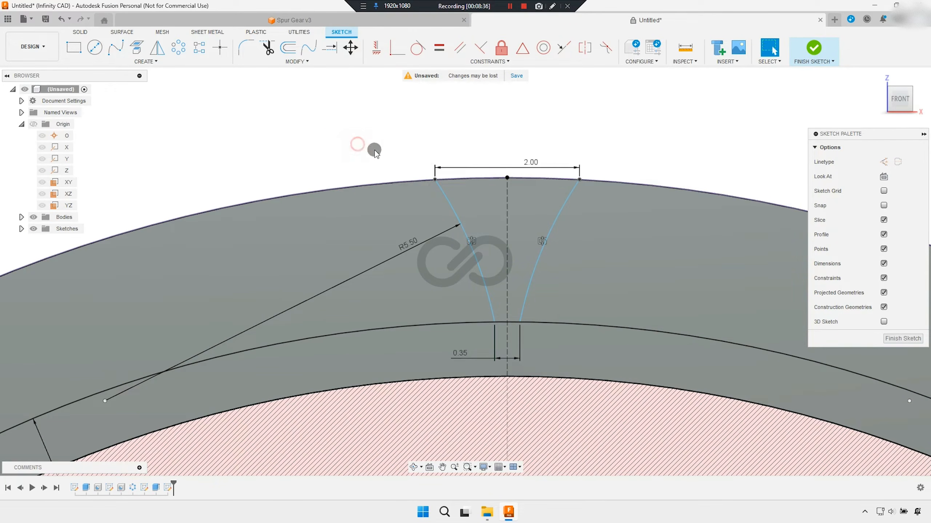
Finish the sketch and extrude the tooth-gap profile as a cut with extent To Object, up to the ring's opposite side face
scroll(593, 156, down, 4)
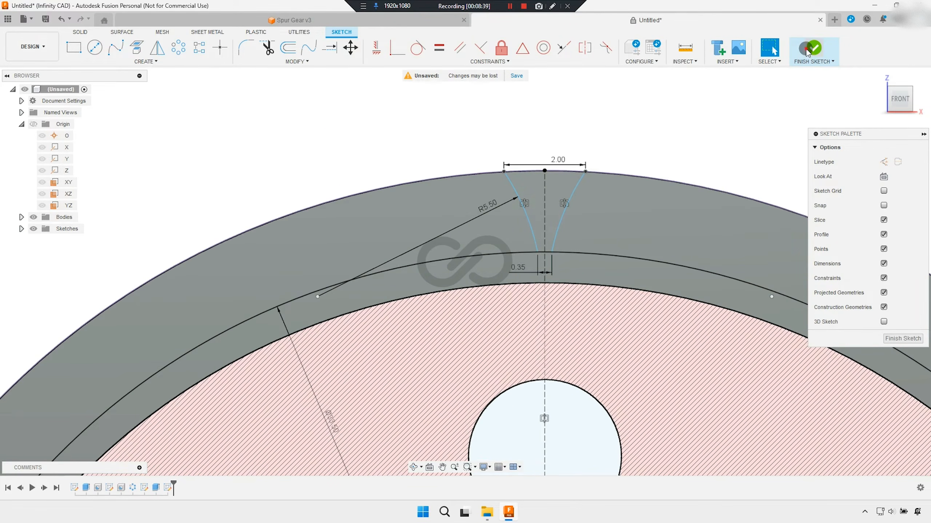
click(807, 53)
mouse_move(425, 220)
shift+middle_down()
mouse_move(409, 246)
mouse_move(470, 156)
shift+middle_up()
scroll(422, 204, up, 2)
click(96, 50)
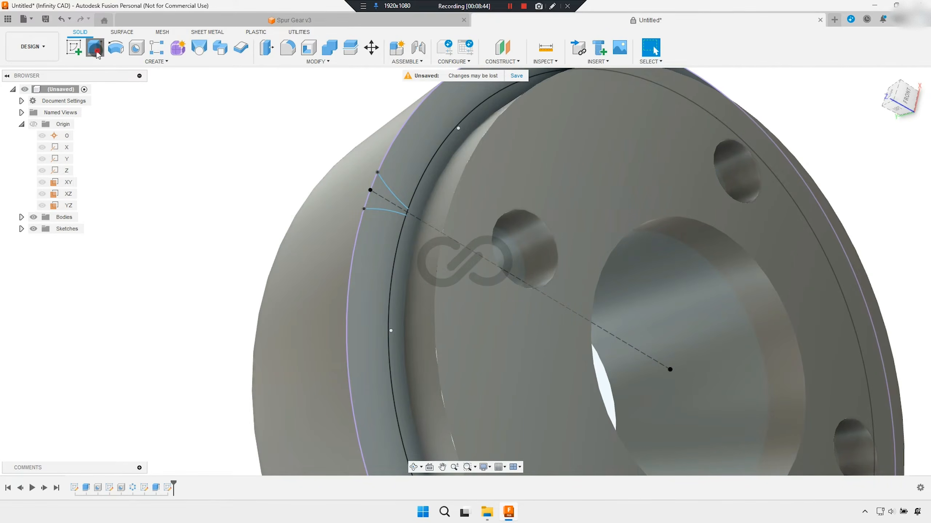
click(388, 196)
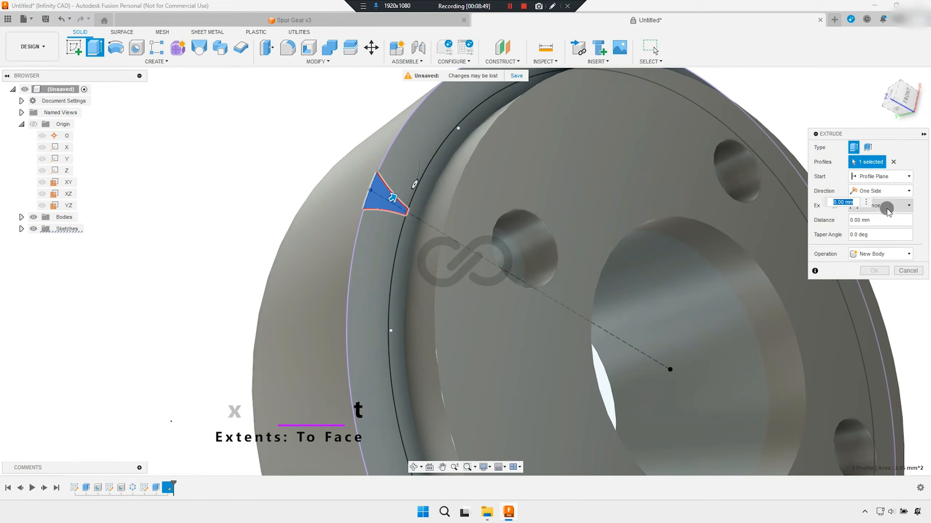
click(879, 205)
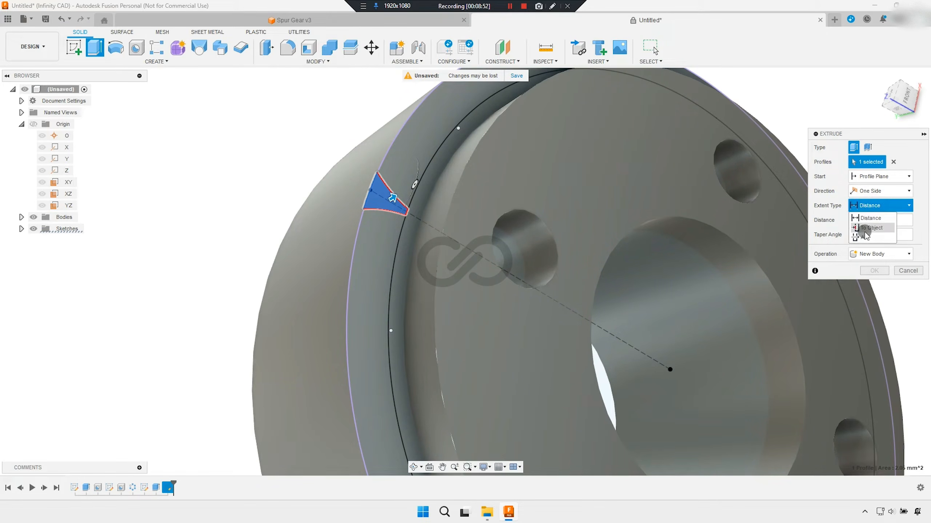
click(870, 231)
scroll(627, 221, down, 4)
shift+middle_drag(606, 241, 604, 171)
click(604, 170)
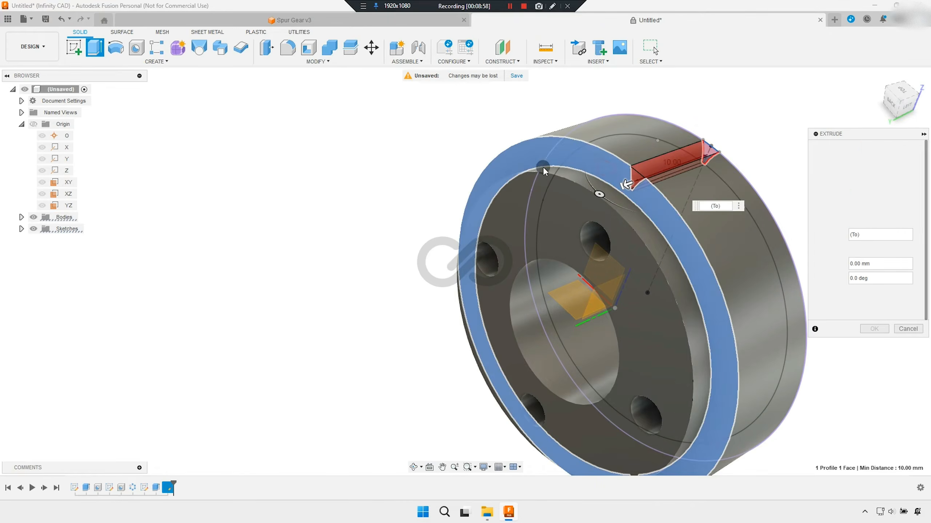
scroll(738, 185, up, 2)
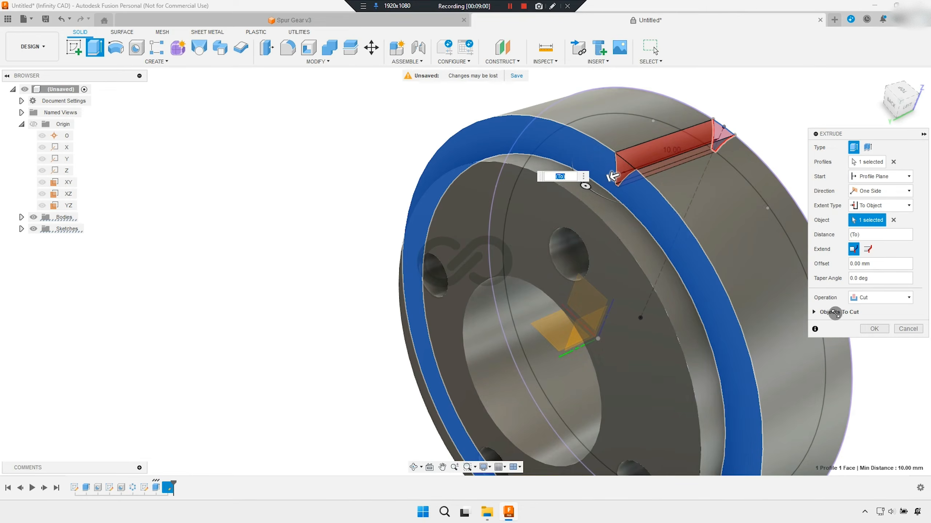
click(875, 329)
Start a circular pattern with object type Features and select the tooth-gap cut as its object
shift+middle_drag(630, 246, 385, 208)
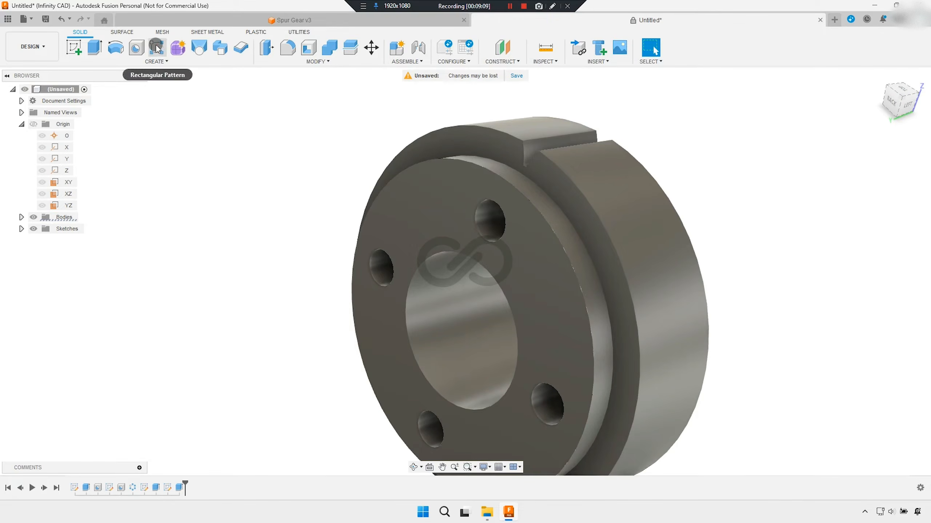
click(156, 47)
click(866, 147)
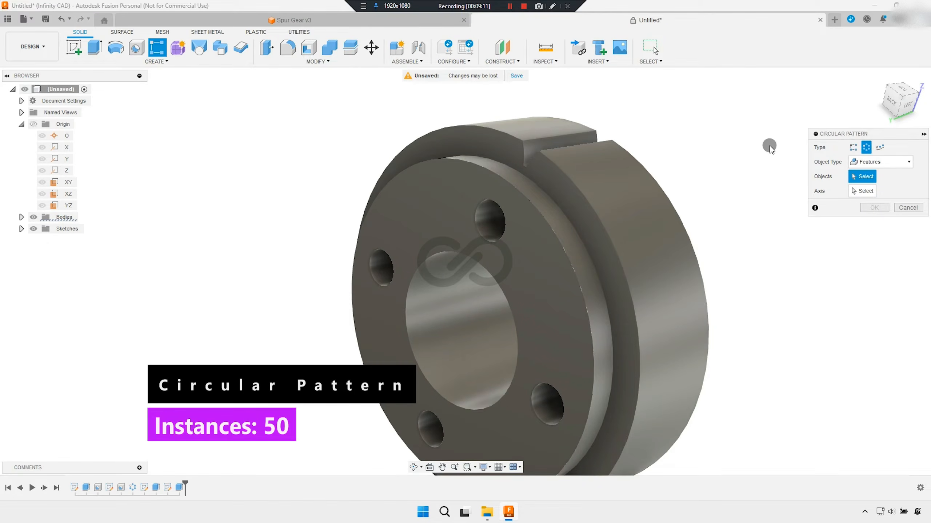
click(876, 162)
click(881, 194)
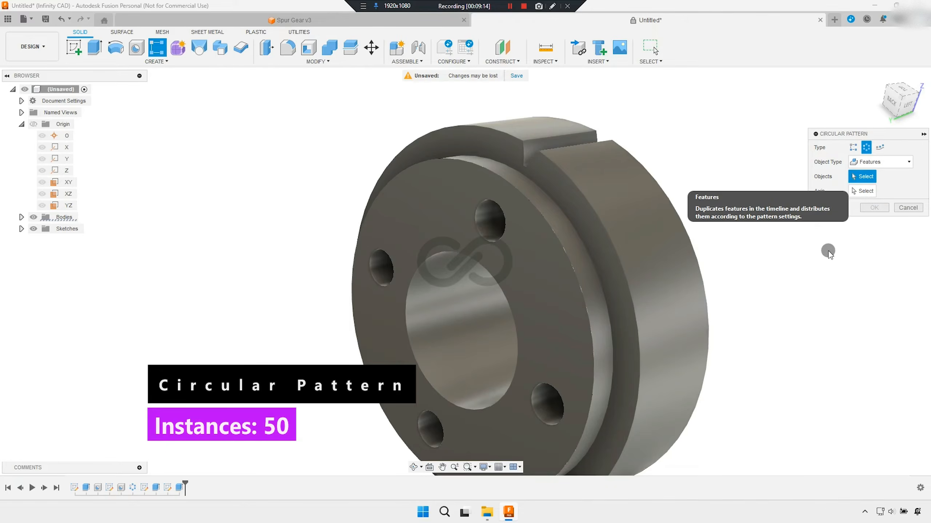
click(561, 149)
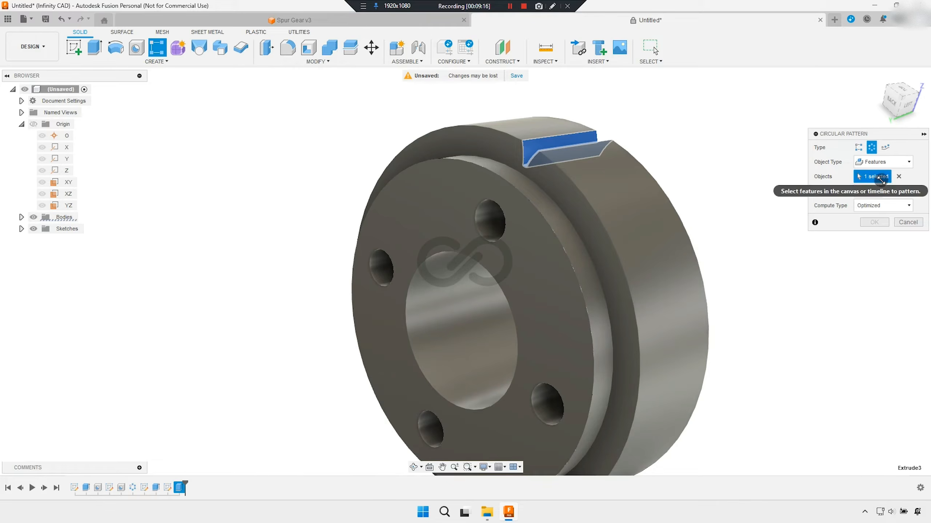
Pattern the tooth-gap cut around the gear's central axis with full distribution and a quantity of 50
click(871, 191)
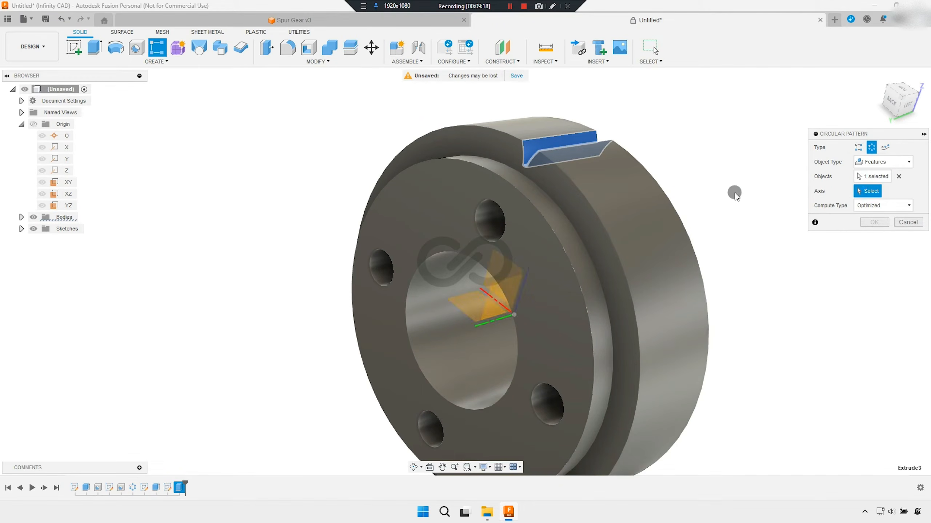
click(618, 214)
click(860, 234)
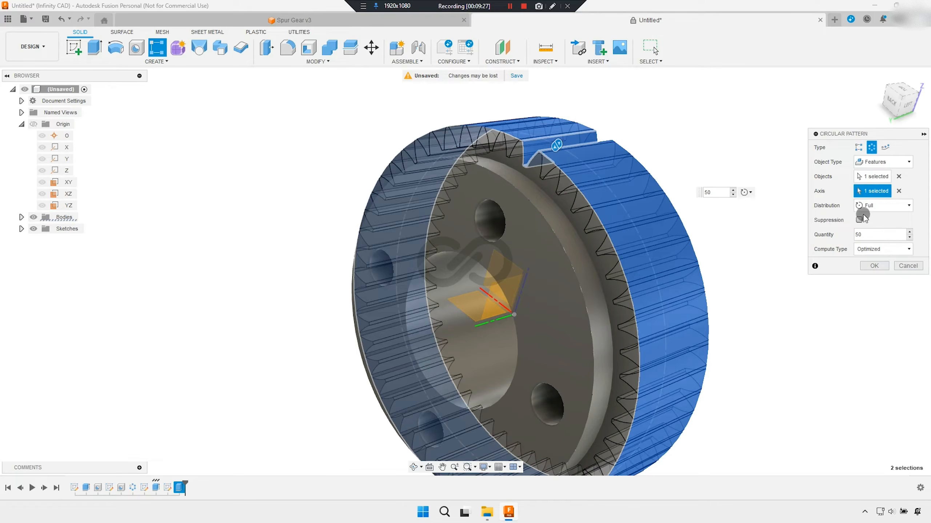
shift+middle_drag(687, 172, 557, 203)
scroll(557, 203, down, 3)
shift+middle_drag(630, 224, 591, 226)
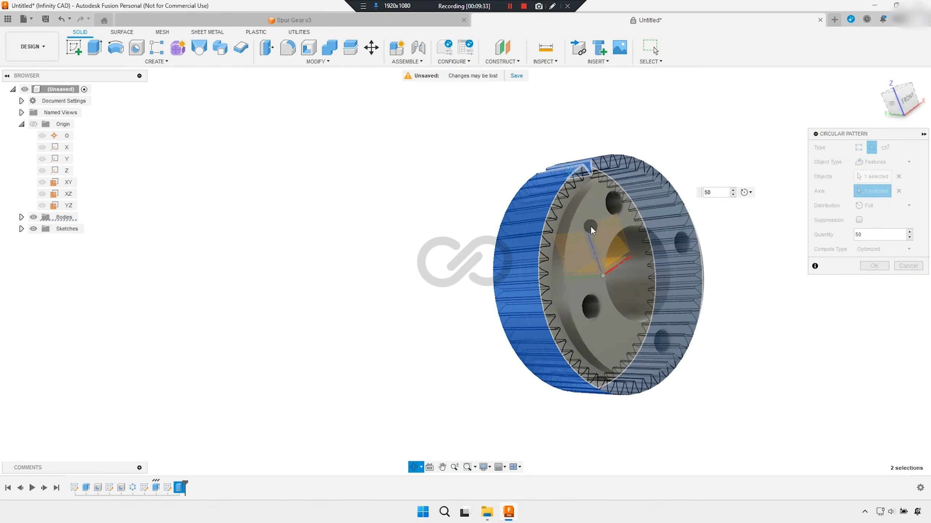
scroll(589, 200, up, 3)
scroll(590, 203, up, 2)
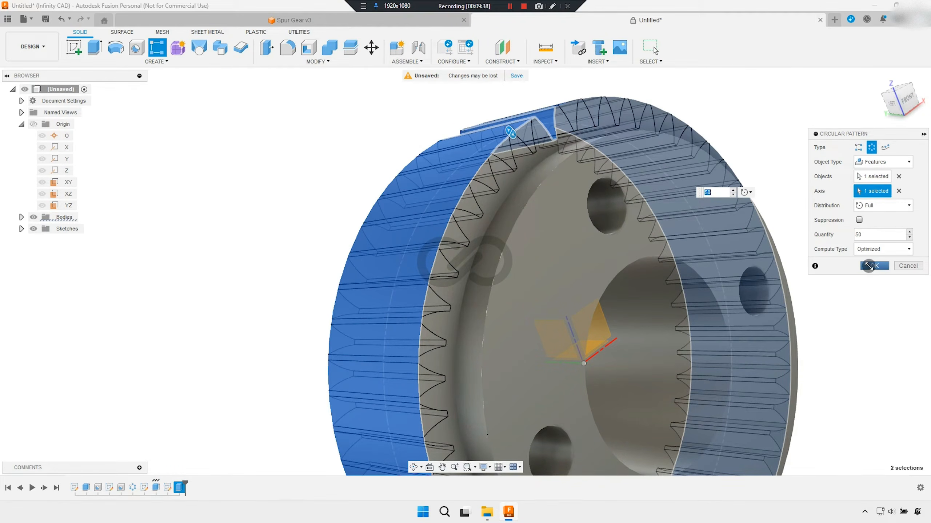
click(870, 266)
Create a new sketch on the YZ origin plane and turn on Slice to section the gear
scroll(590, 227, down, 3)
mouse_move(592, 228)
shift+middle_down()
mouse_move(557, 227)
mouse_move(607, 231)
shift+middle_up()
scroll(595, 223, up, 3)
middle_drag(546, 210, 520, 210)
click(72, 195)
click(68, 205)
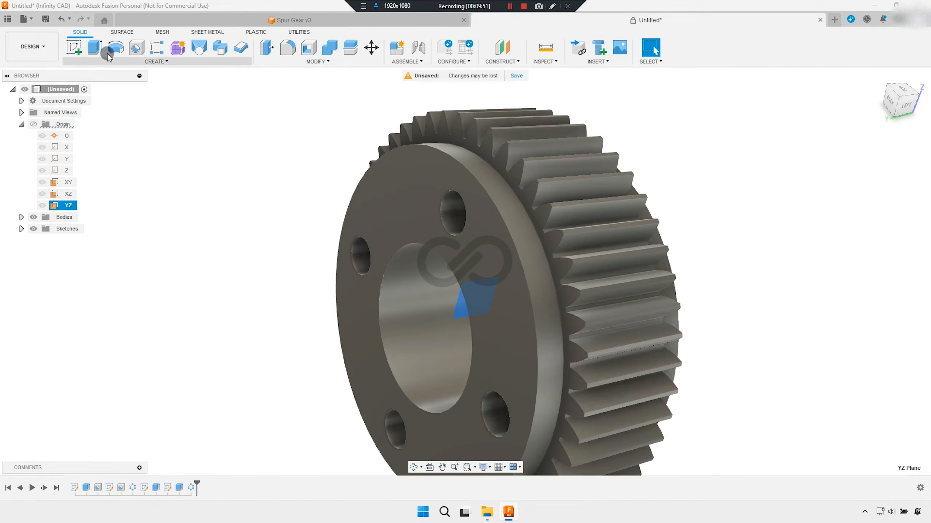
click(75, 45)
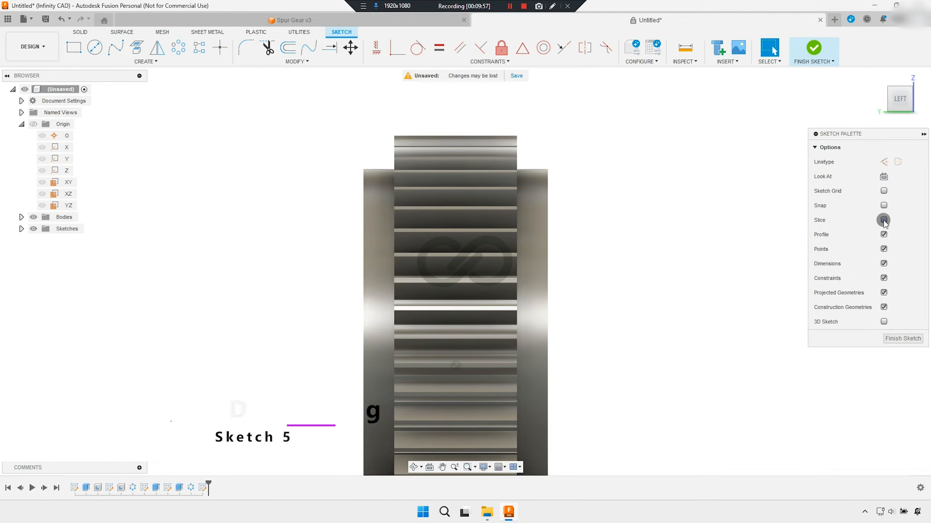
click(884, 220)
Project the tooth's outermost edge from the sectioned gear into the YZ-plane sketch
scroll(524, 178, up, 2)
middle_drag(412, 162, 428, 220)
scroll(388, 180, up, 4)
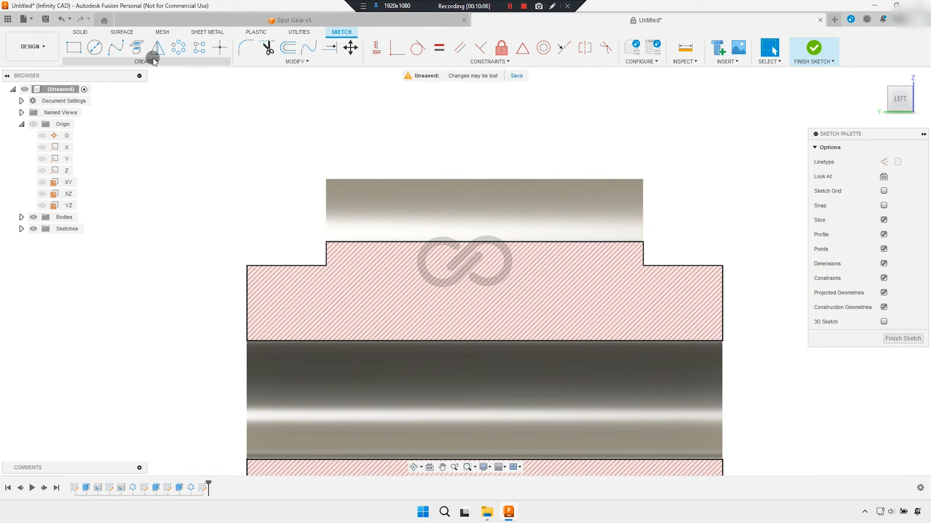
click(136, 47)
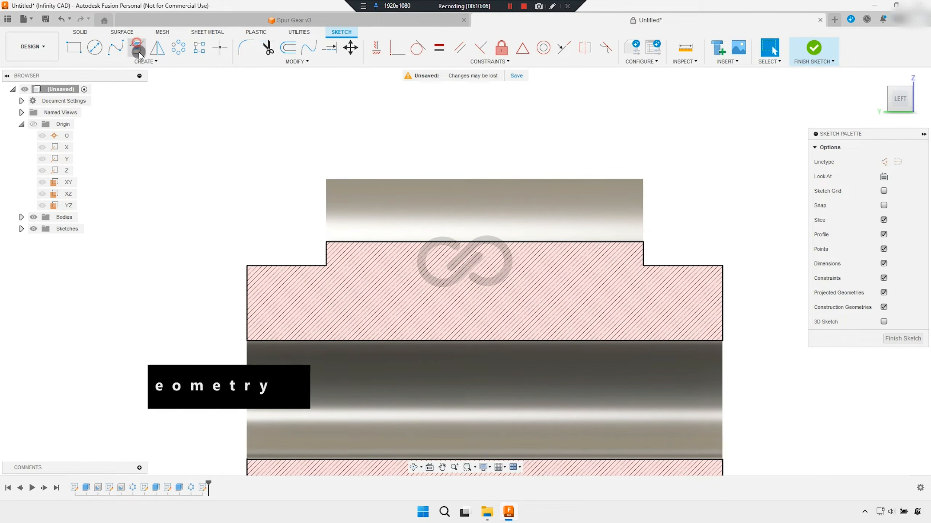
click(353, 179)
key(Return)
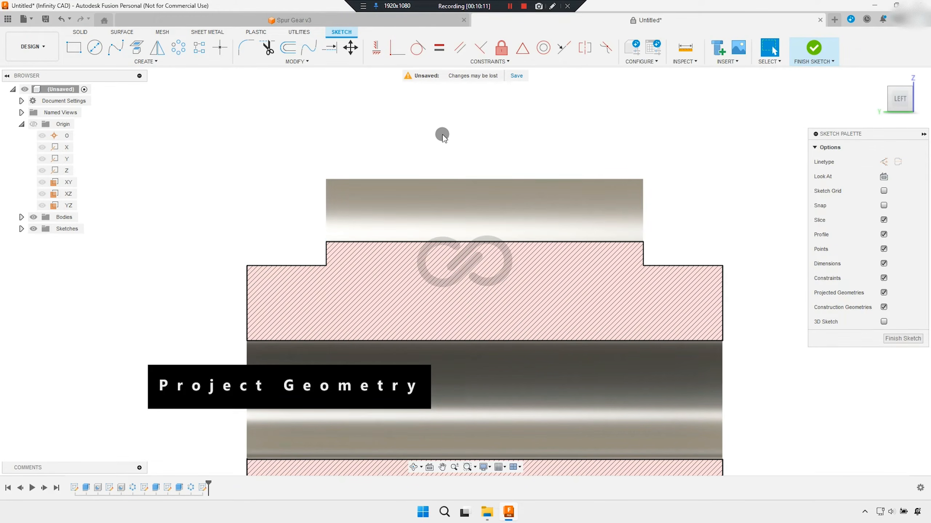
click(137, 47)
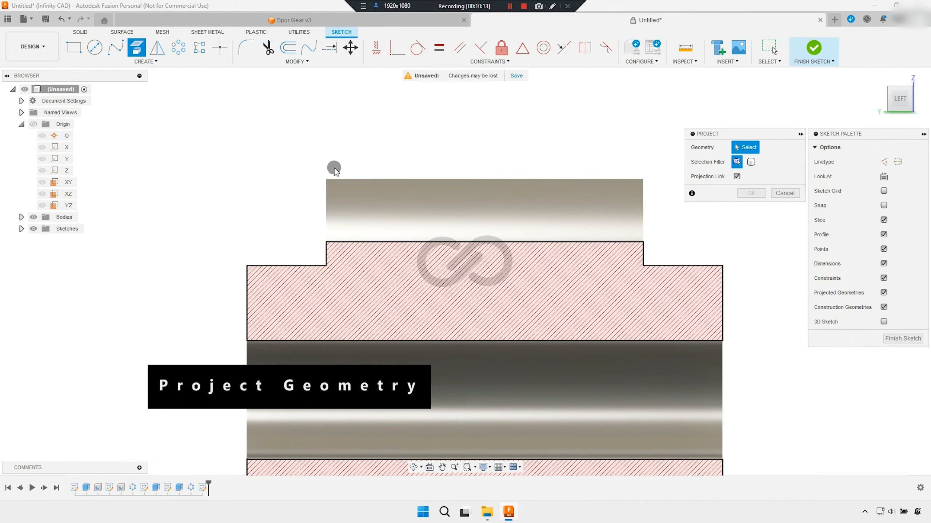
click(352, 178)
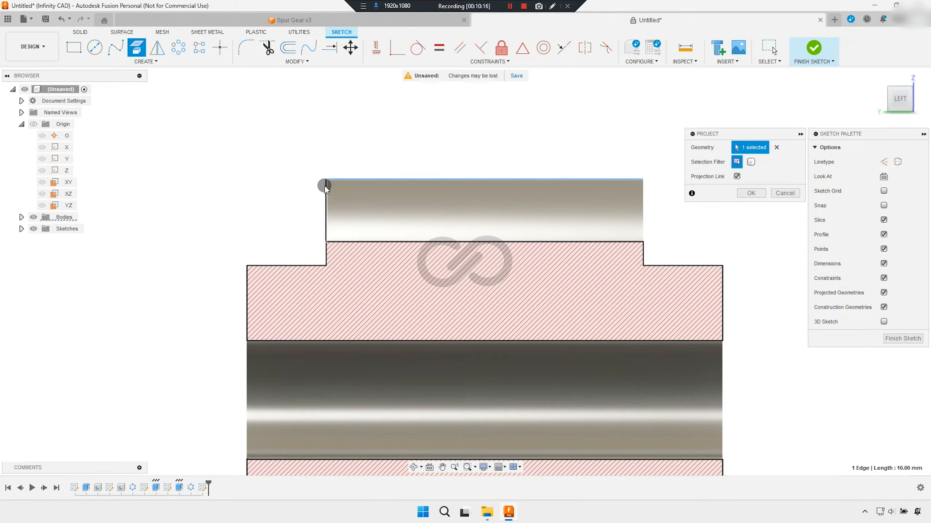
click(751, 193)
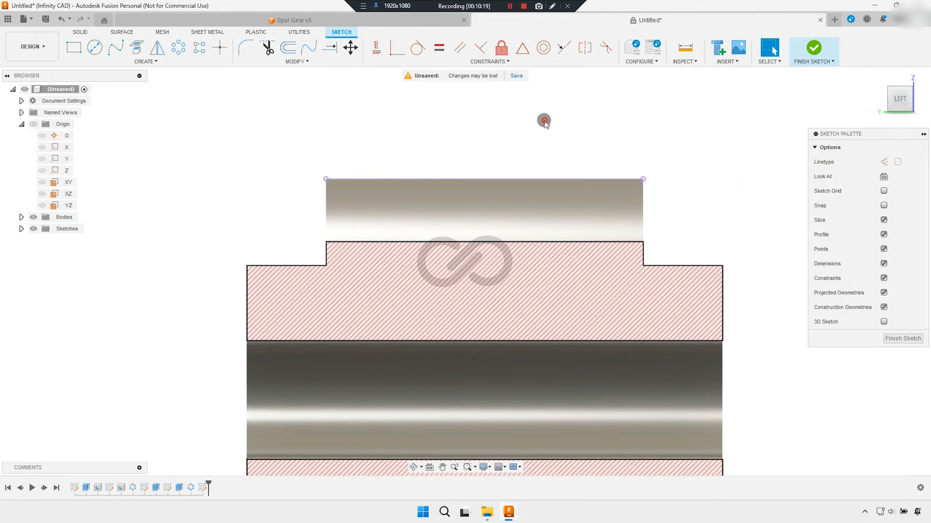
Draw a slanted line across the tooth's outer corner at the +Y end of the projected edge
scroll(410, 145, up, 3)
middle_drag(395, 149, 405, 155)
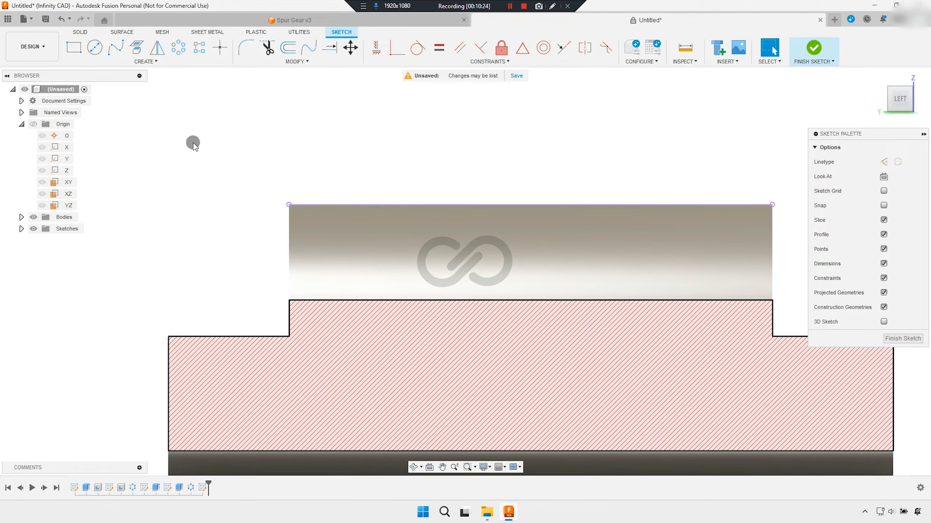
click(277, 258)
click(329, 196)
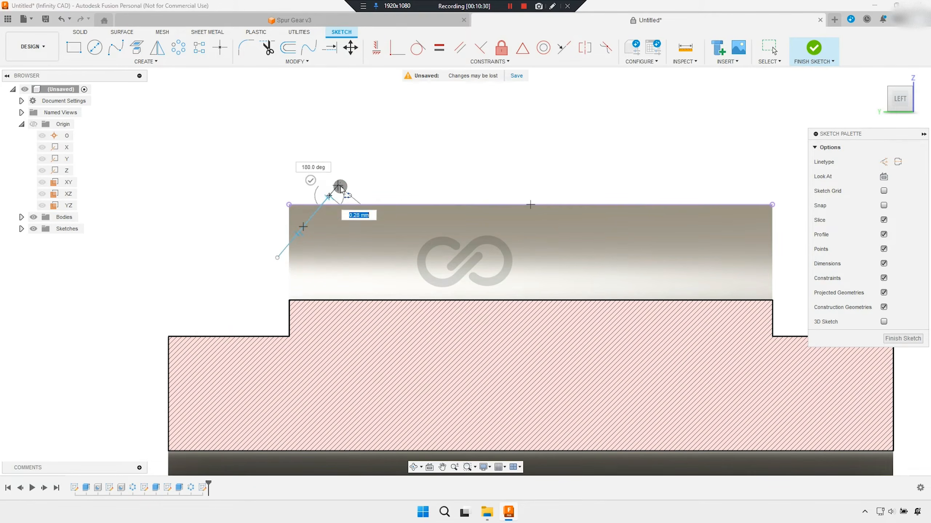
right_click(365, 190)
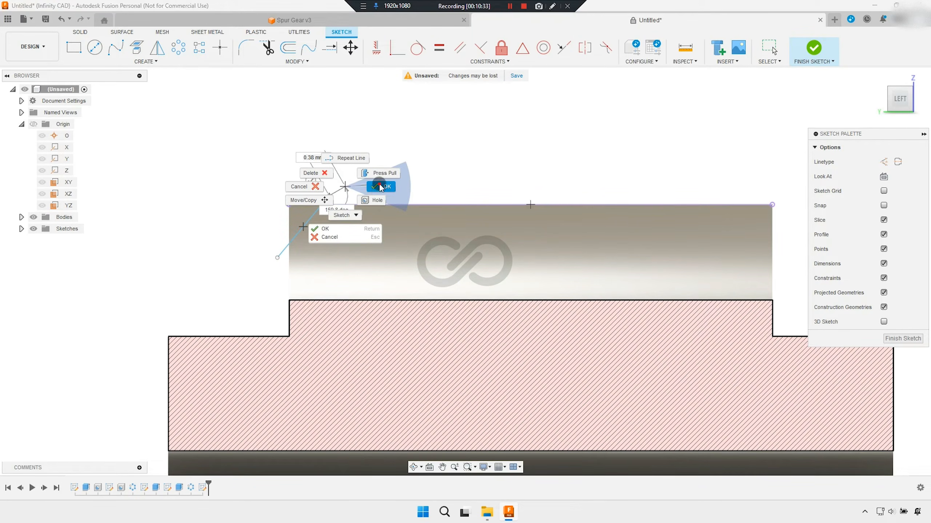
click(380, 187)
Constrain the slanted line's upper end horizontally and its lower end vertically to the projected edge's corner point
scroll(320, 191, up, 2)
click(377, 48)
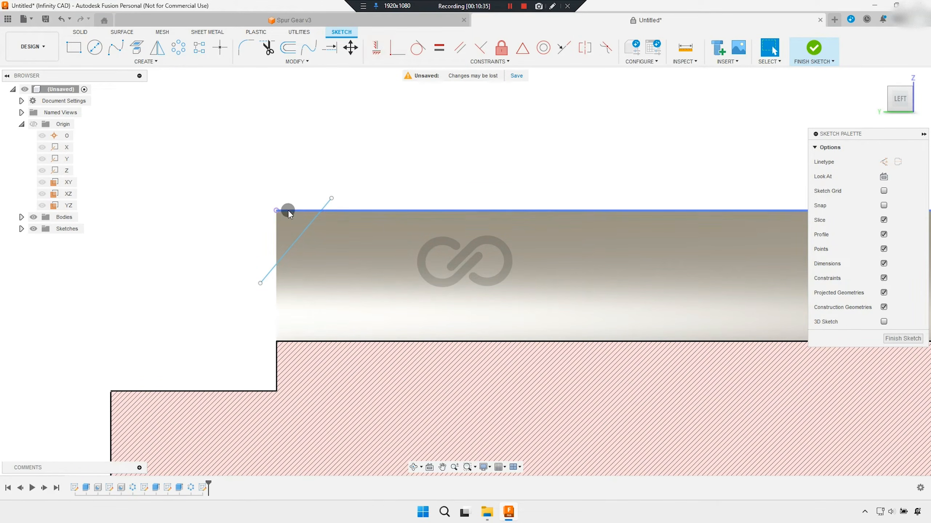
click(277, 211)
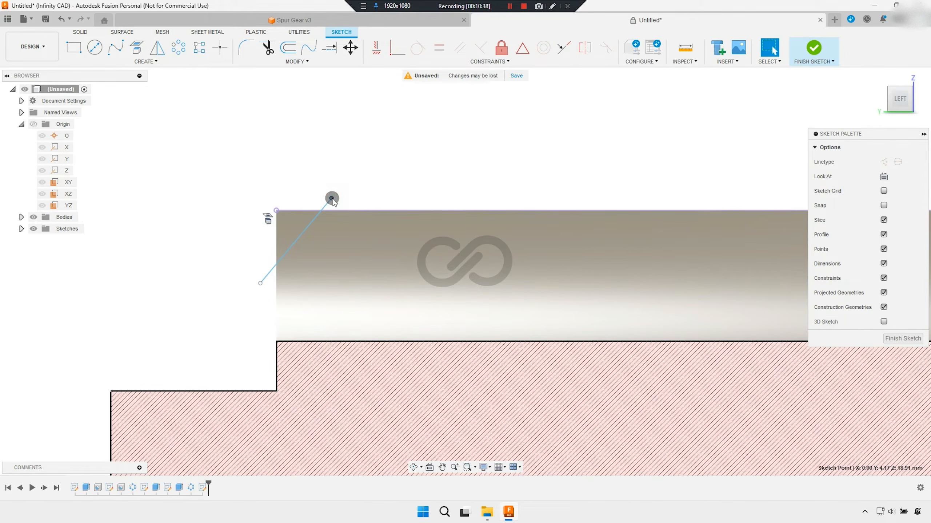
click(376, 48)
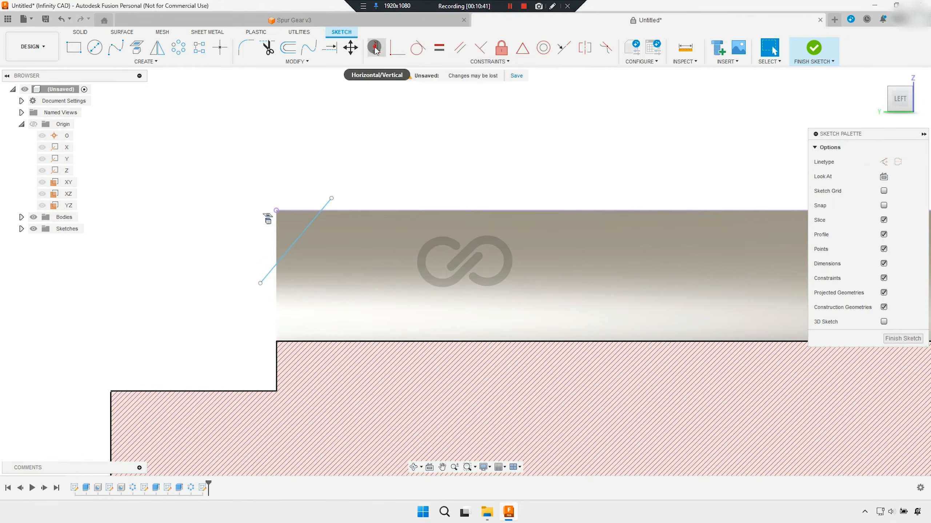
click(331, 198)
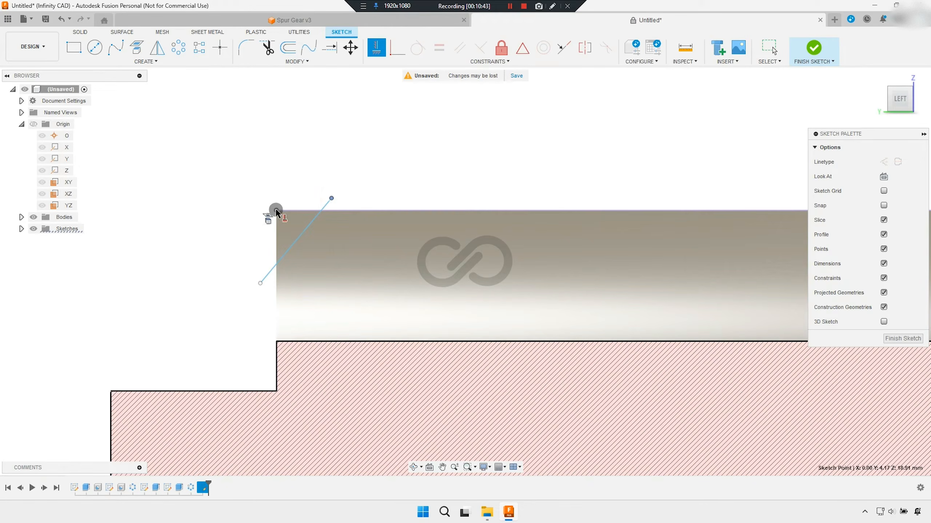
click(277, 210)
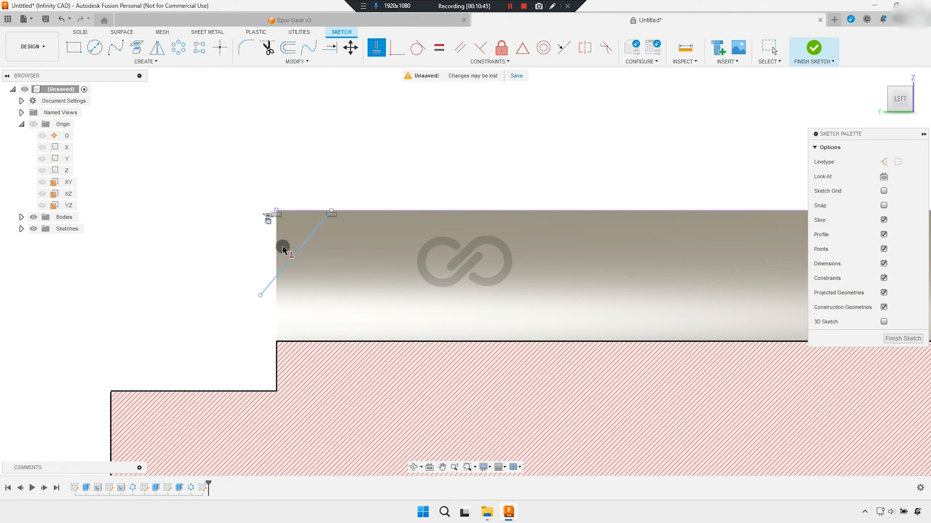
click(276, 212)
right_click(304, 182)
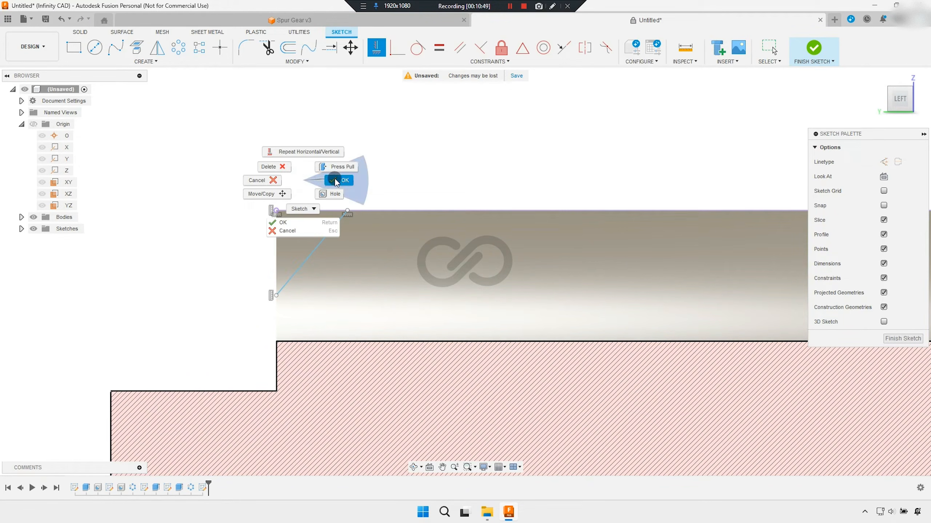
click(331, 177)
Dimension the horizontal distance from the tooth corner to the slanted line's upper end as 0.65 mm
scroll(311, 199, up, 2)
text(s)
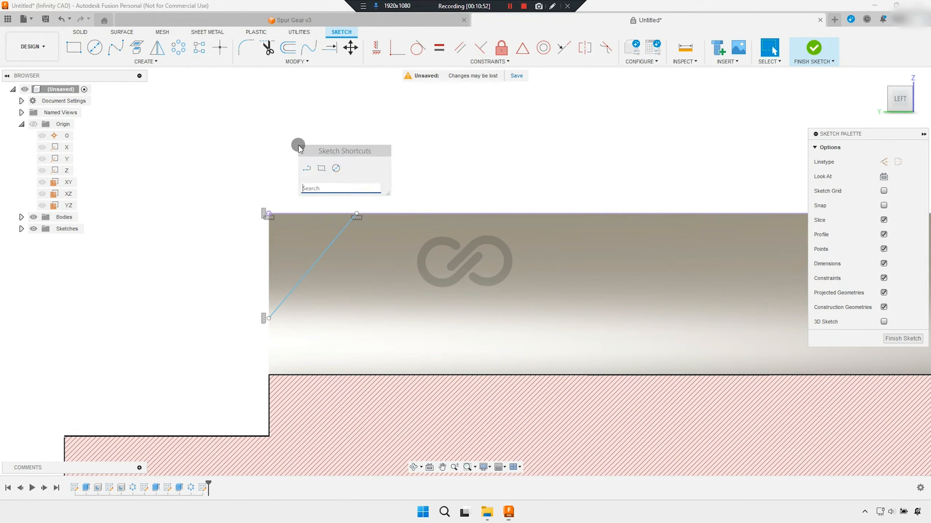
text(dime)
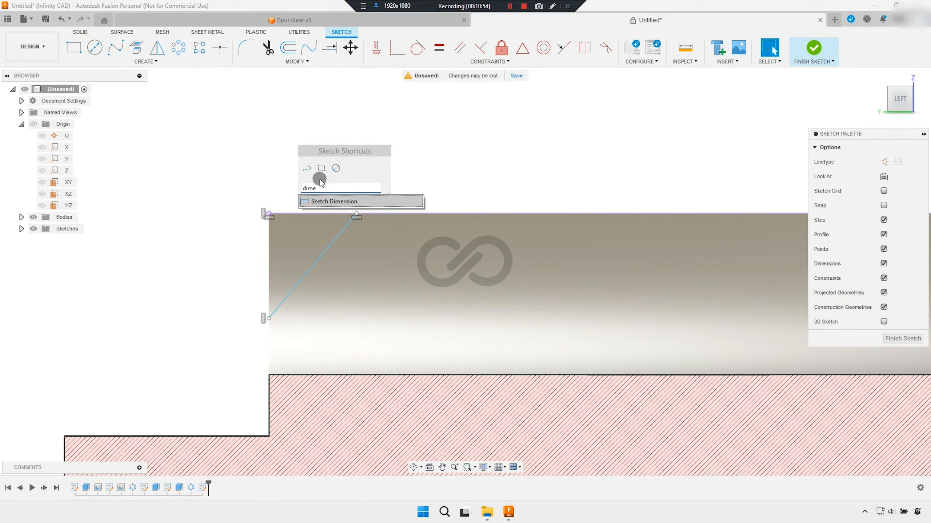
click(336, 201)
click(357, 215)
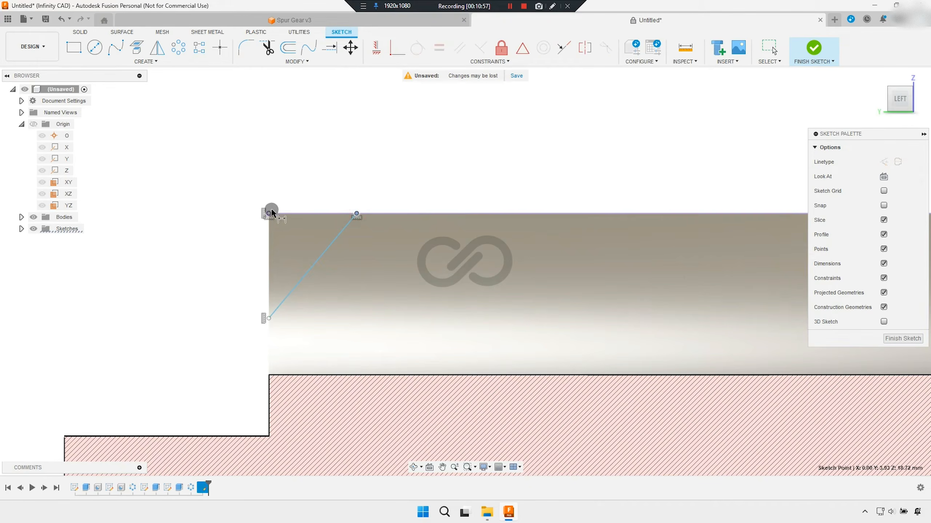
click(278, 204)
click(314, 193)
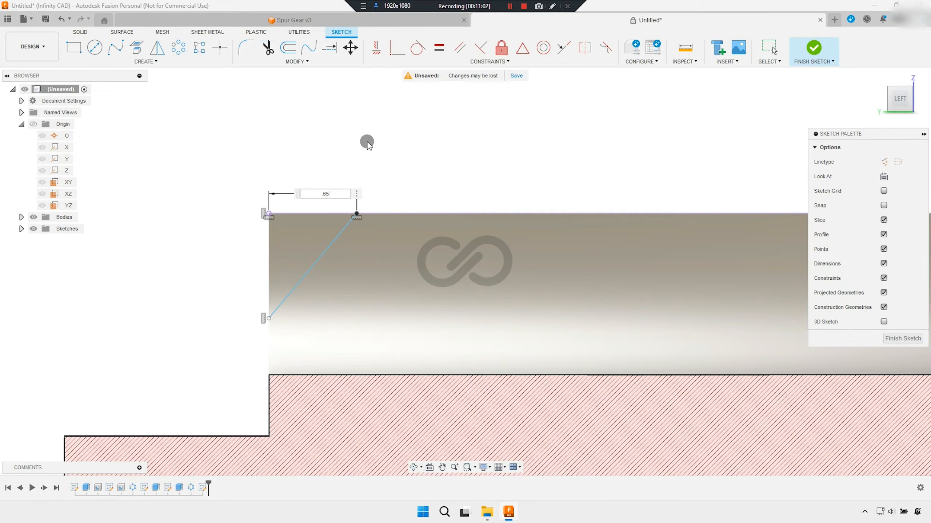
text(.65)
key(Return)
Dimension the vertical distance from the tooth corner to the slanted line's lower end as 0.65 mm and end dimensioning
middle_drag(176, 211, 267, 195)
scroll(155, 302, up, 2)
click(156, 288)
click(156, 212)
click(138, 251)
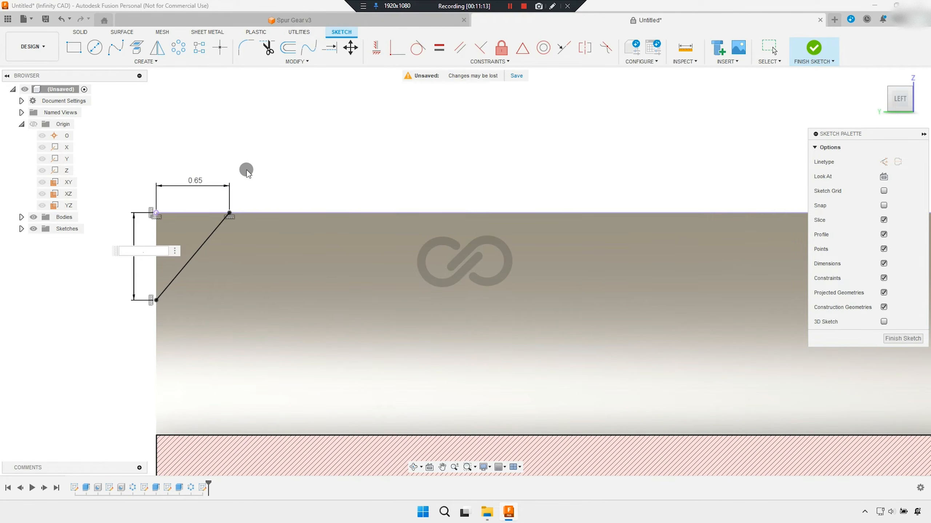
key(Return)
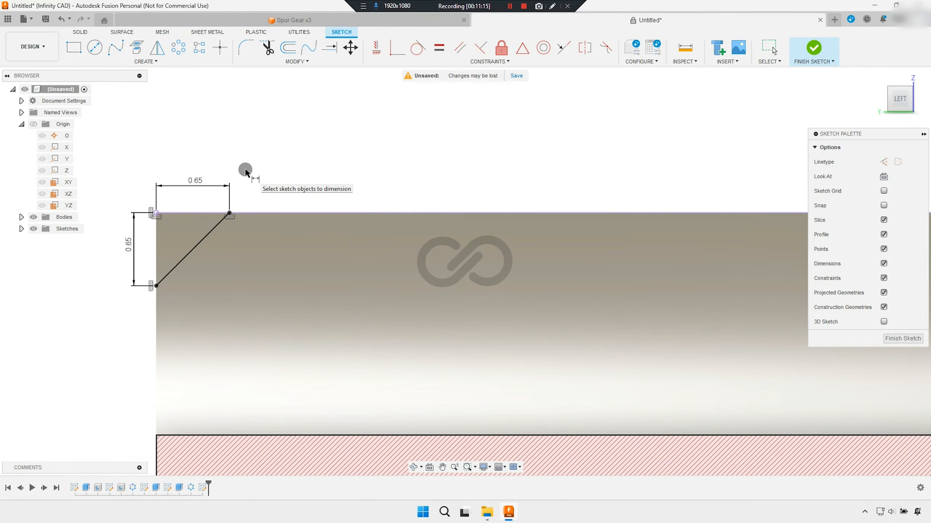
middle_drag(264, 181, 316, 183)
right_click(326, 184)
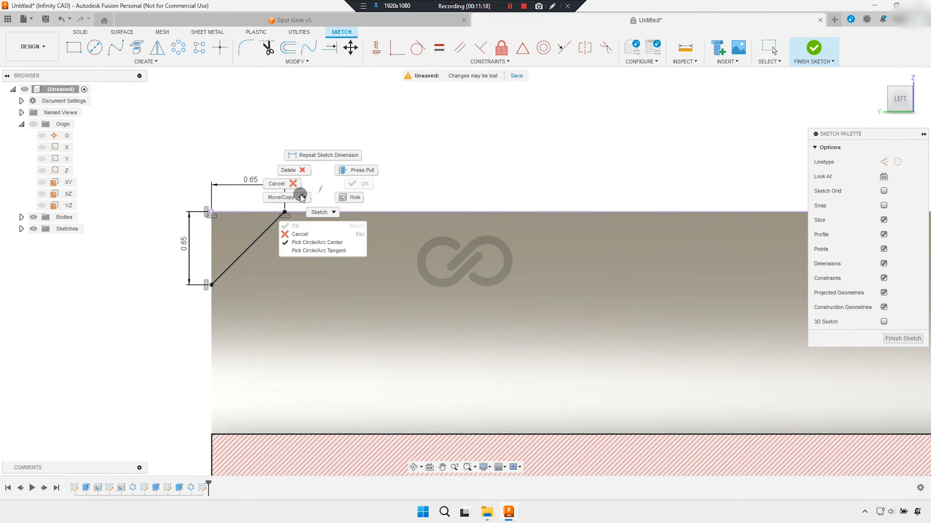
click(278, 184)
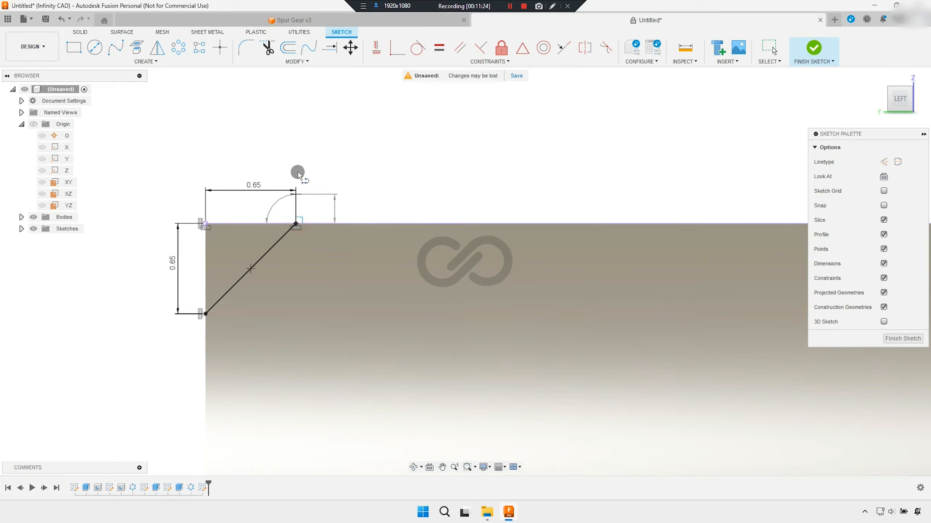
Close the profile around the outside of the tooth corner with four connected lines between the slanted line's ends, and finish the sketch
click(296, 141)
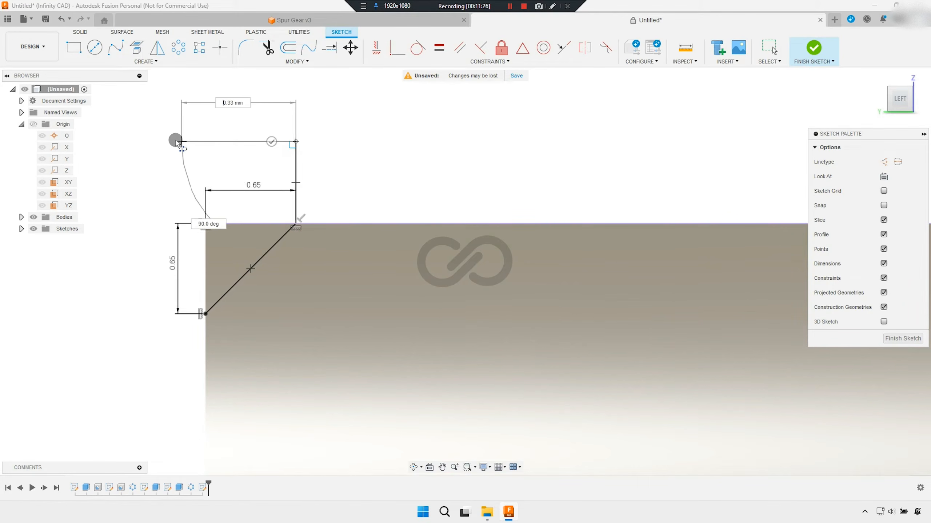
click(165, 141)
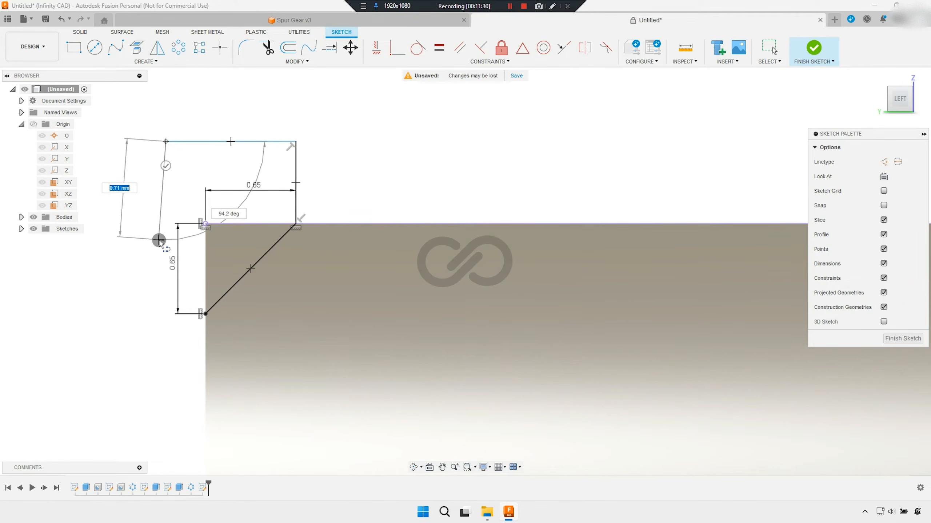
click(164, 242)
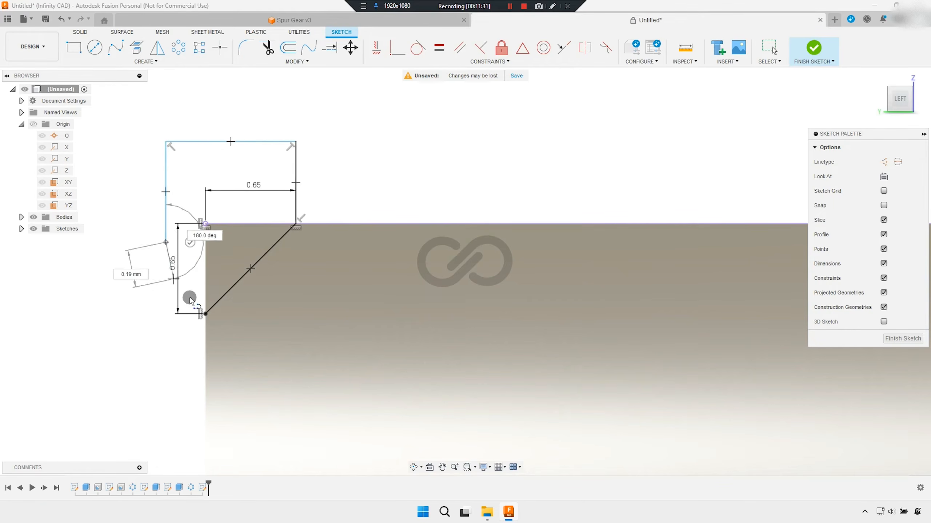
click(205, 313)
right_click(358, 197)
click(382, 200)
middle_drag(361, 205, 390, 218)
scroll(367, 212, up, 2)
scroll(376, 210, up, 1)
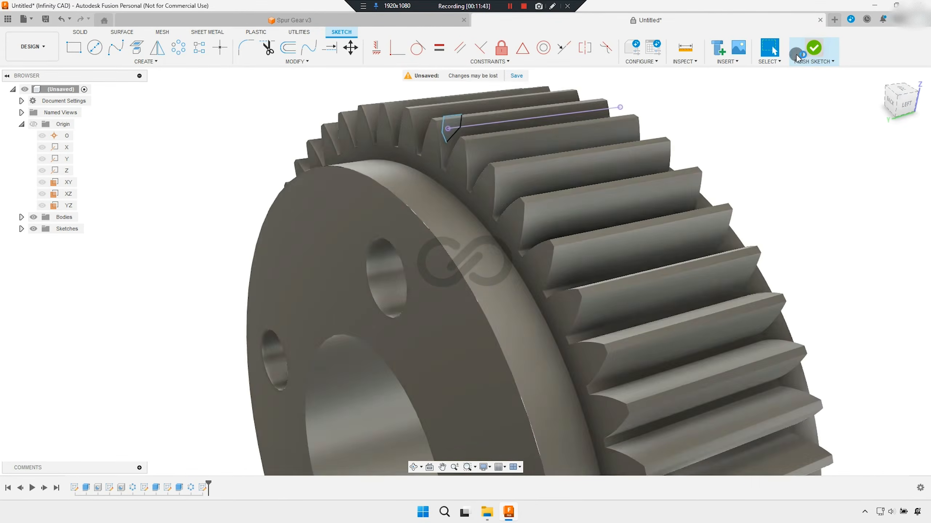
click(814, 49)
Revolve the corner profile about the Y origin axis as a cut with extent type Full to chamfer the tooth ends
scroll(524, 125, up, 5)
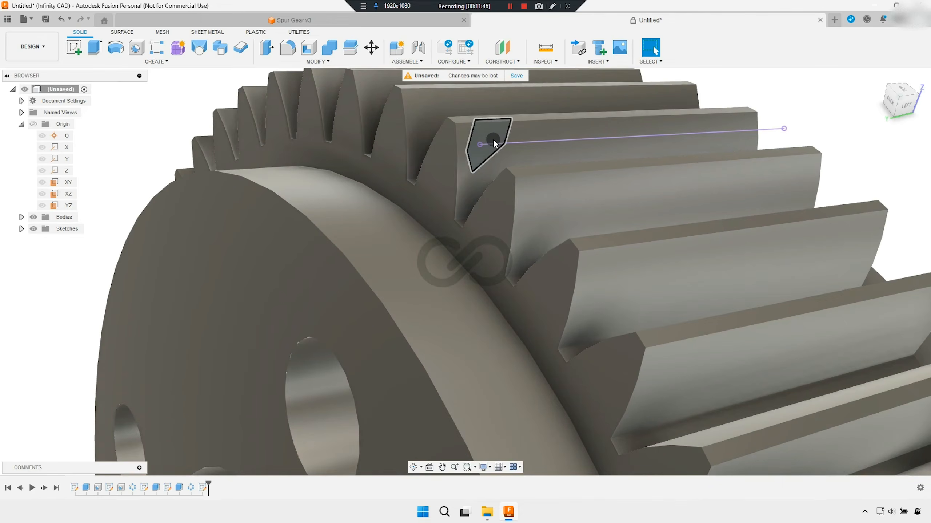
scroll(494, 140, up, 2)
click(115, 48)
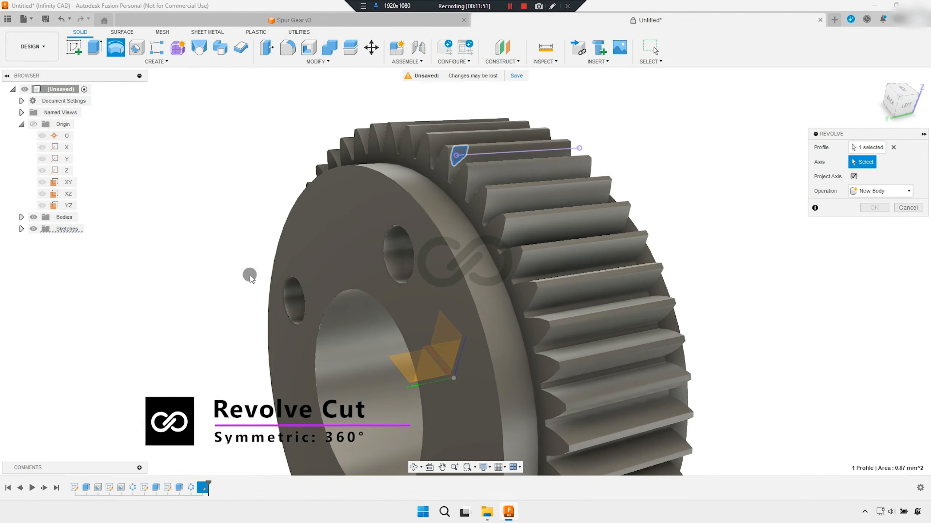
click(65, 160)
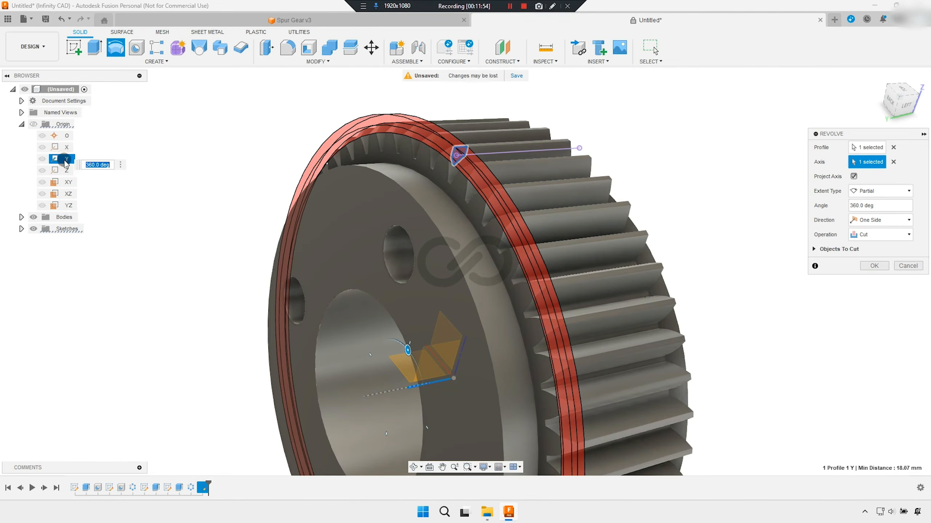
scroll(490, 172, up, 2)
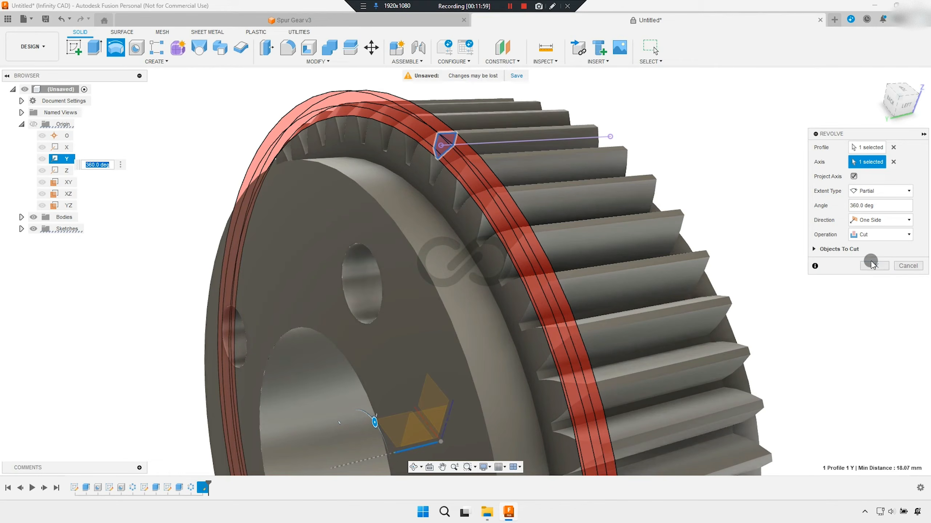
click(875, 192)
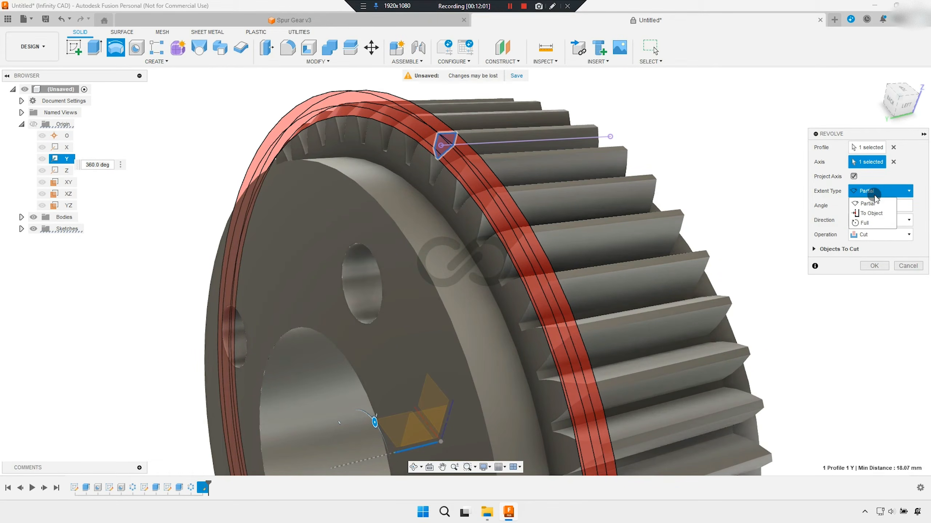
click(872, 223)
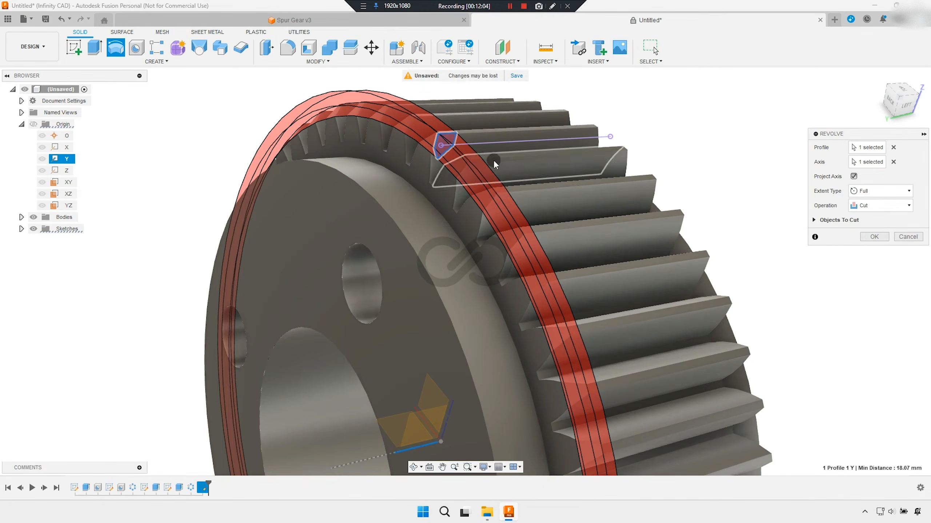
scroll(587, 244, down, 3)
click(873, 236)
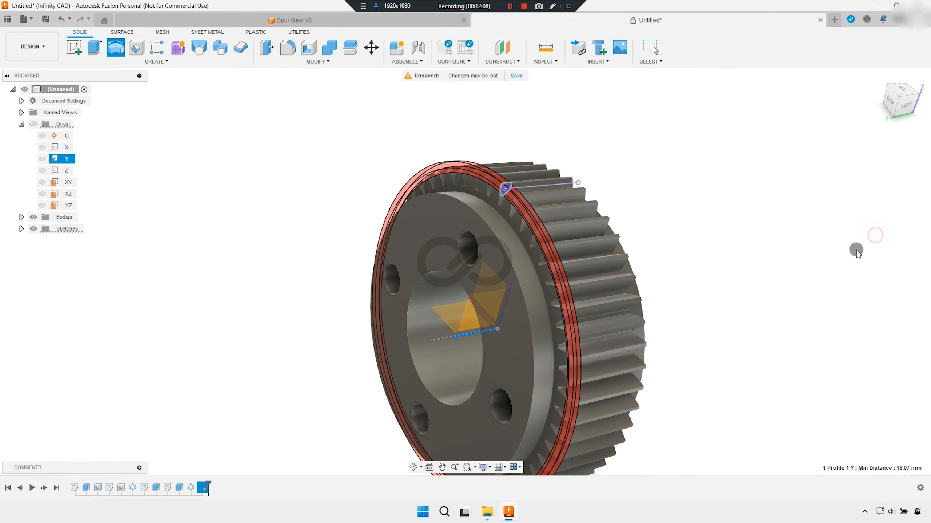
scroll(563, 290, up, 3)
shift+middle_drag(515, 250, 511, 249)
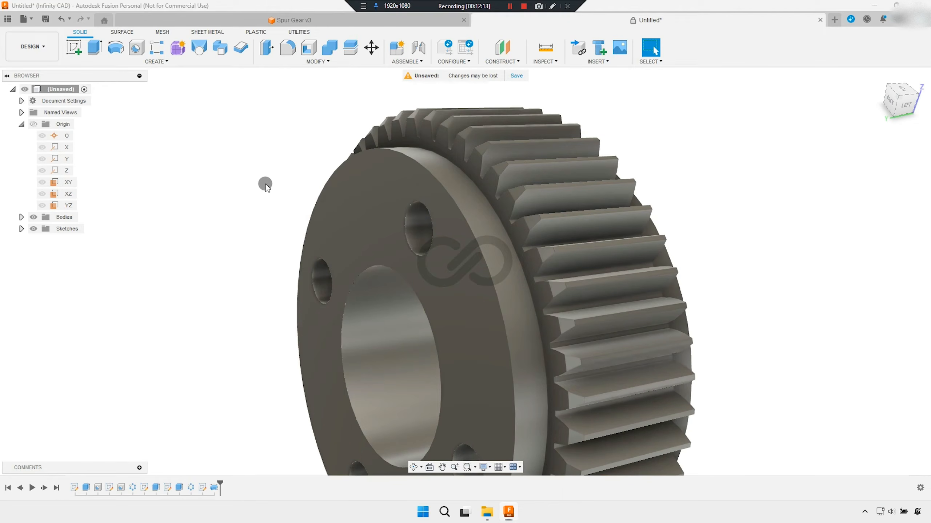
Mirror the revolved cut feature across the XZ origin plane with compute type Adjust to chamfer the opposite tooth ends
text(s)
text(mirr)
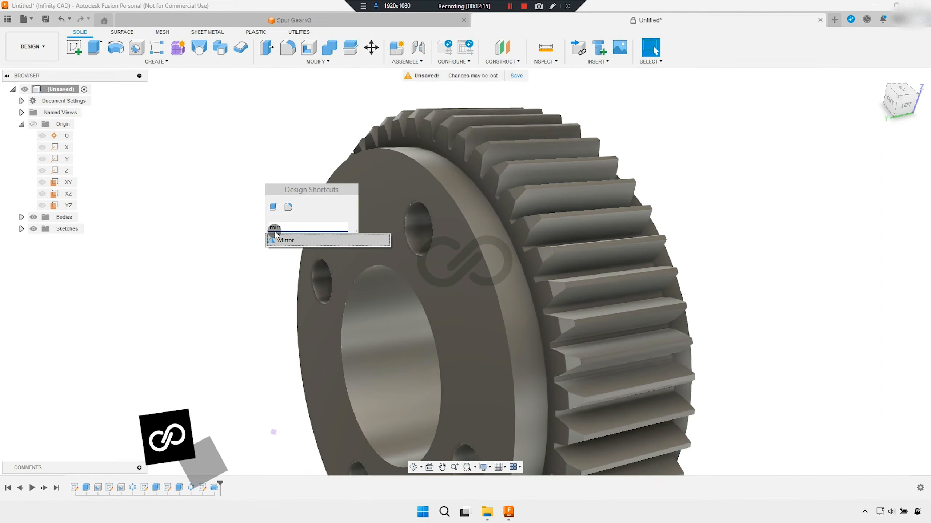
key(Return)
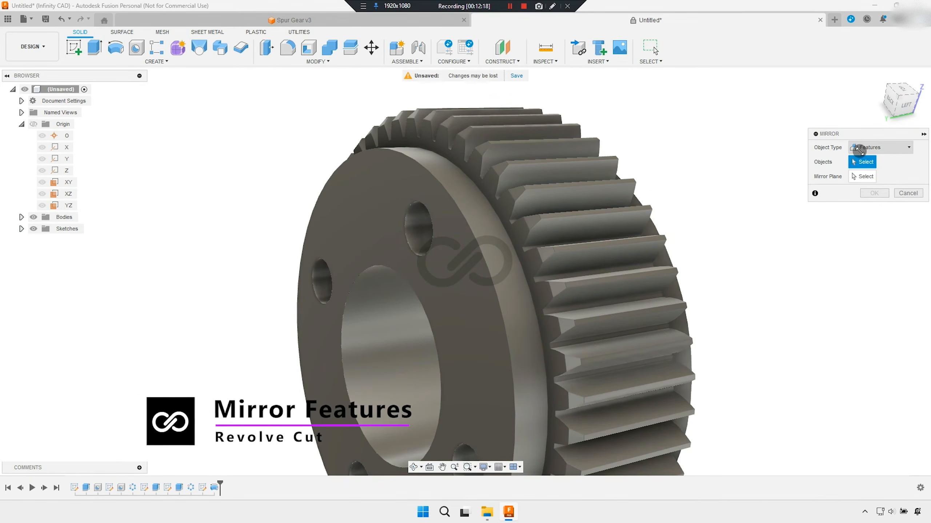
click(870, 147)
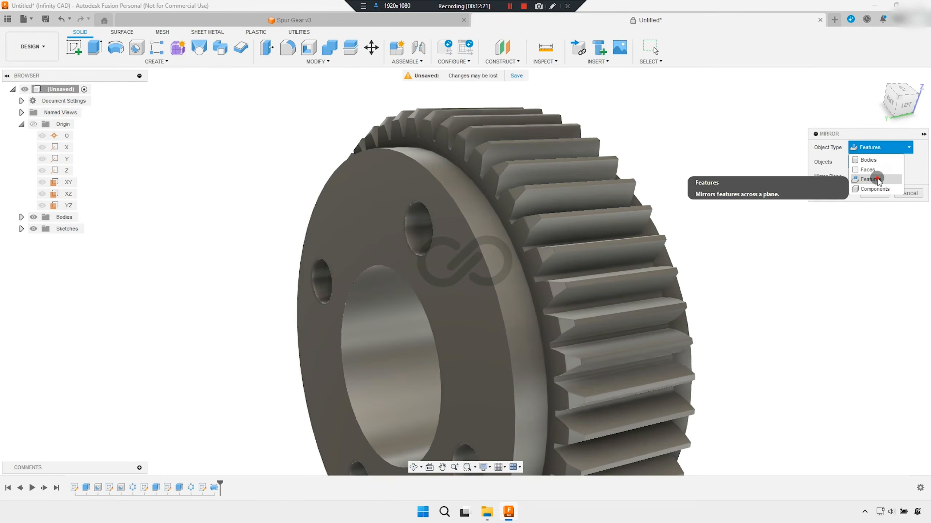
click(873, 180)
click(214, 487)
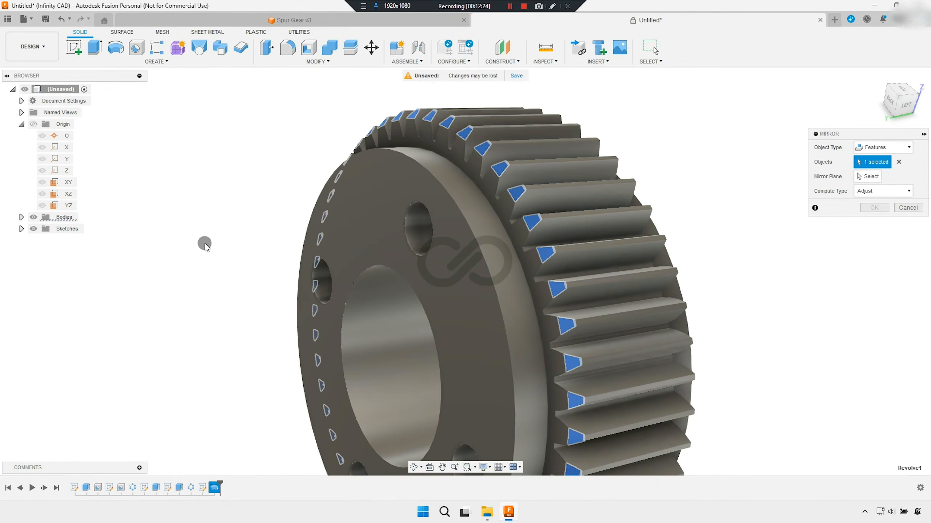
click(869, 176)
shift+middle_drag(723, 166, 707, 192)
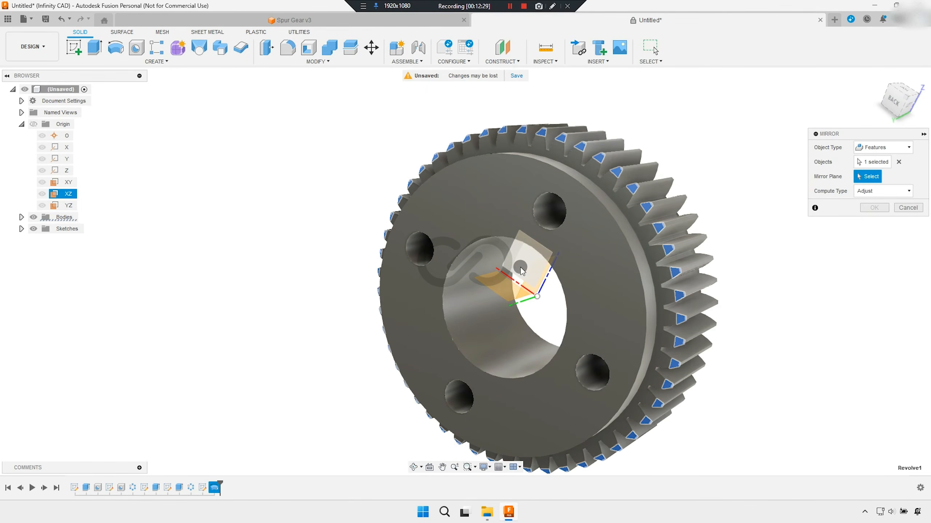
click(518, 267)
shift+middle_drag(678, 286, 619, 264)
scroll(562, 130, up, 4)
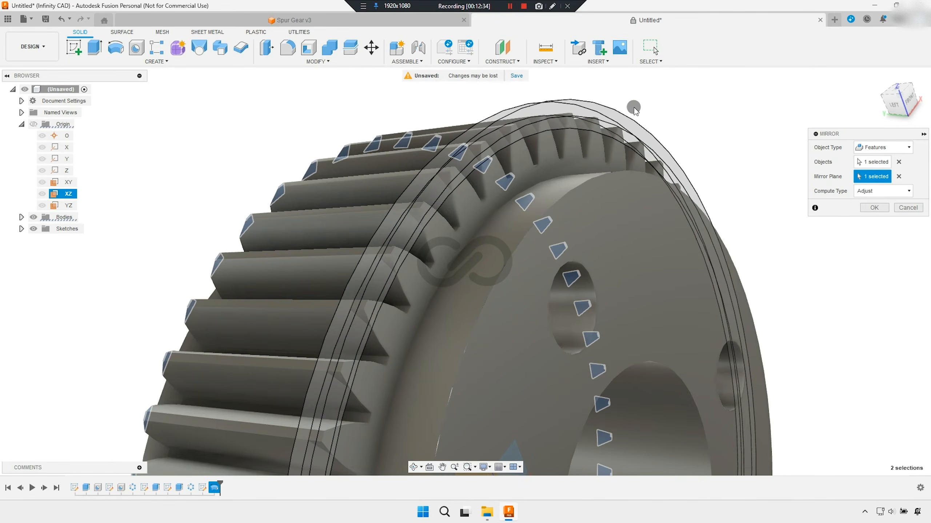
click(874, 208)
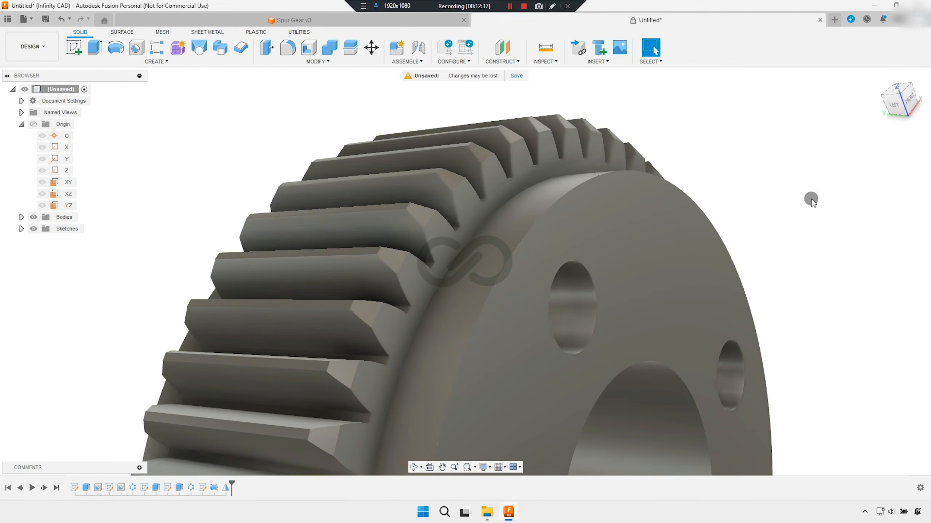
Create an offset plane from the hub's flat front face at a distance of -3.75 mm, inside the gear
scroll(547, 165, down, 5)
mouse_move(503, 210)
shift+middle_down()
mouse_move(547, 211)
mouse_move(493, 207)
shift+middle_up()
click(499, 51)
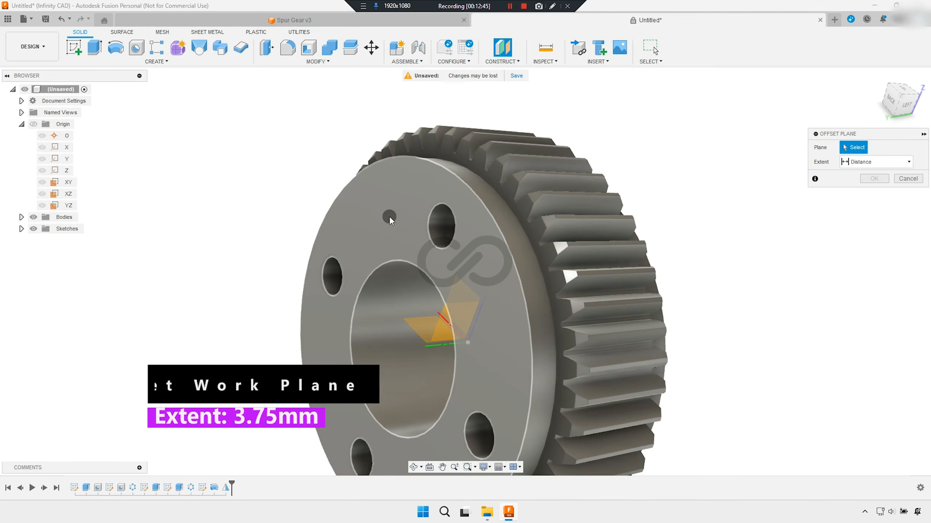
click(391, 217)
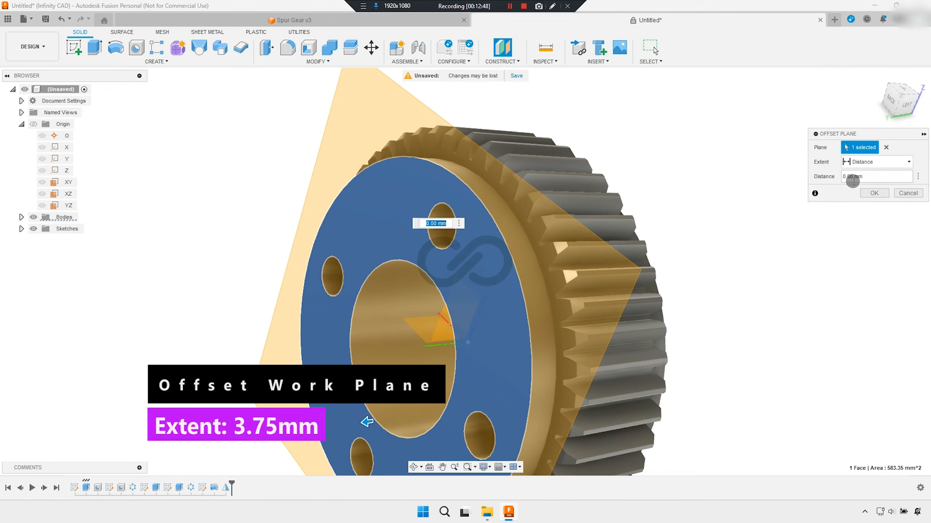
click(839, 180)
text(3)
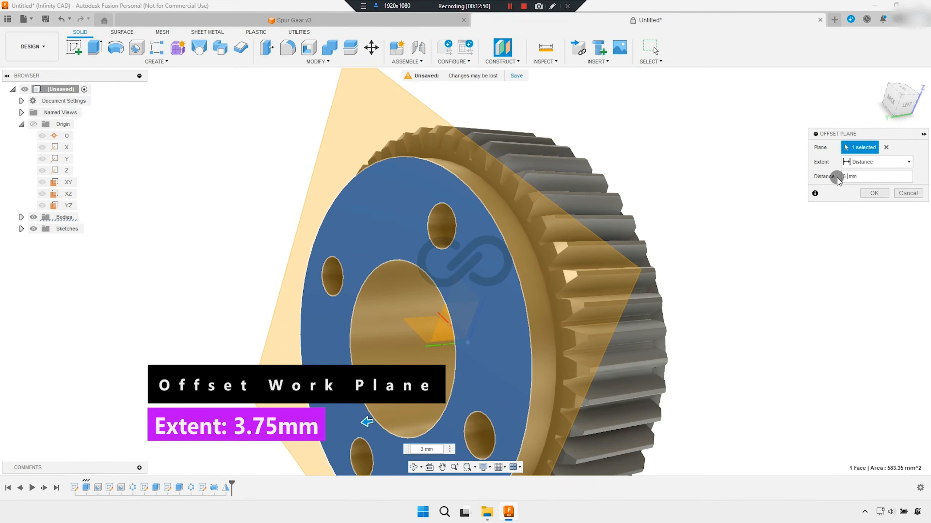
text(.75)
shift+middle_drag(704, 259, 644, 257)
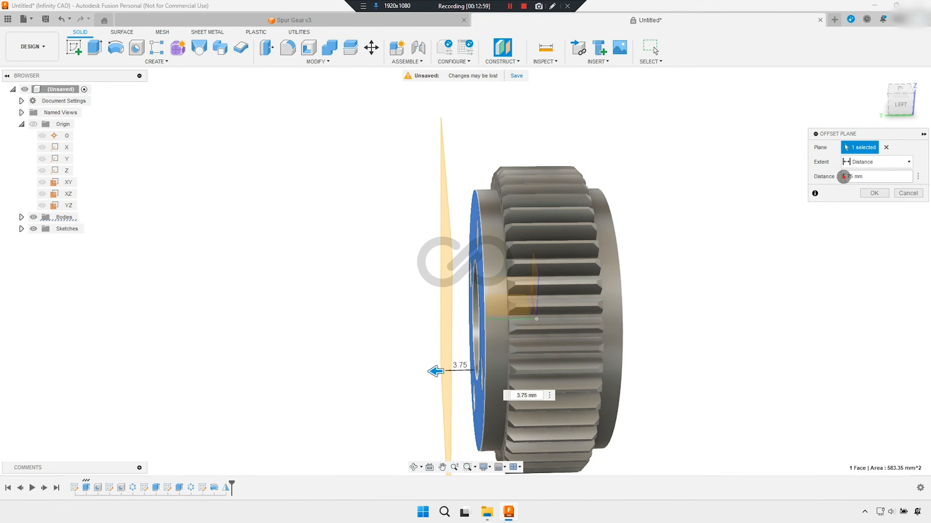
text(-)
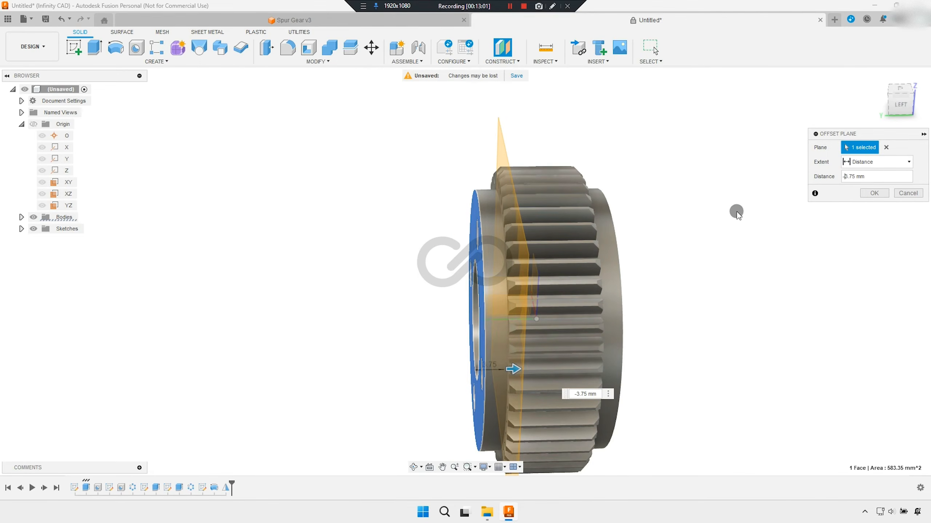
shift+middle_drag(648, 230, 661, 221)
click(867, 194)
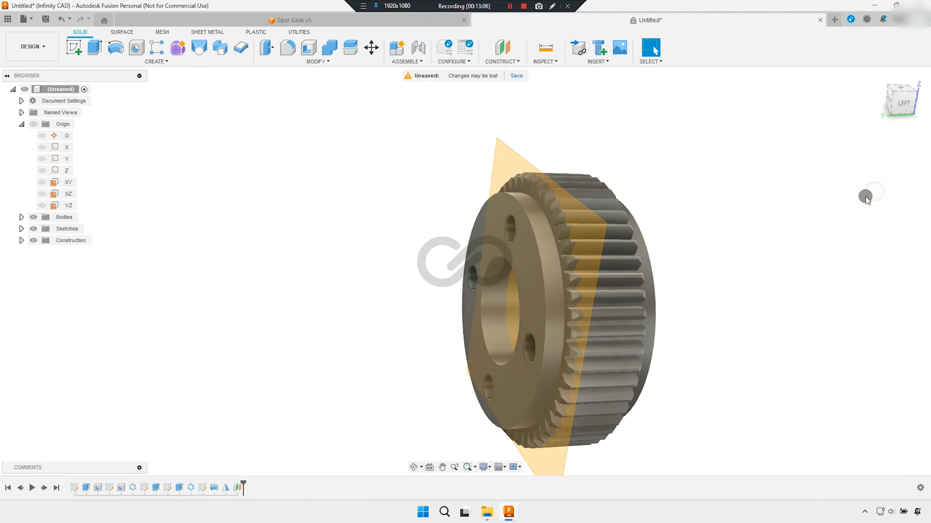
Start a sketch on the new offset plane and enable Slice to show the gear's cross-section
click(515, 155)
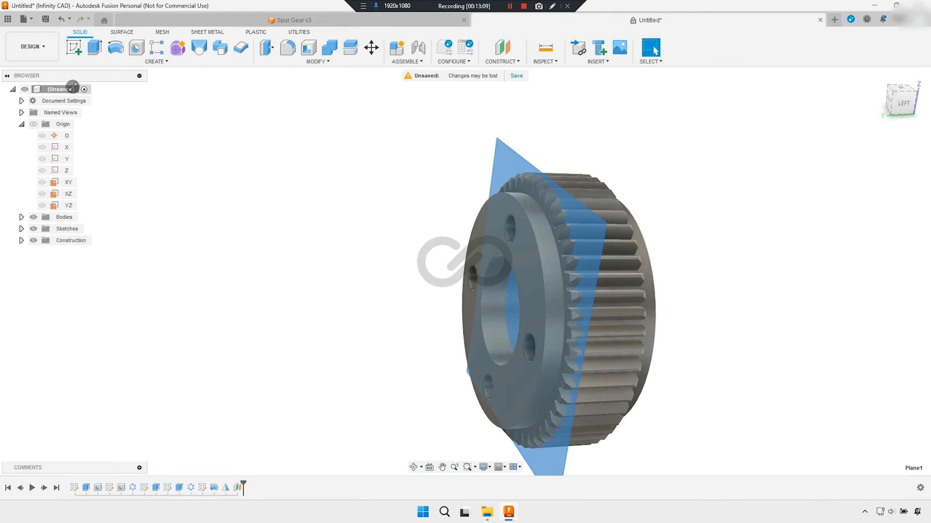
click(74, 47)
scroll(465, 273, up, 4)
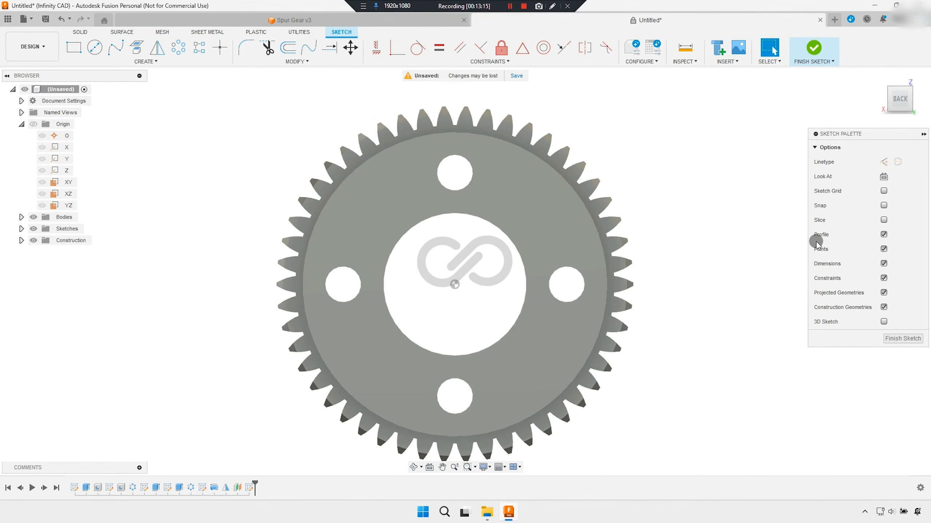
click(883, 220)
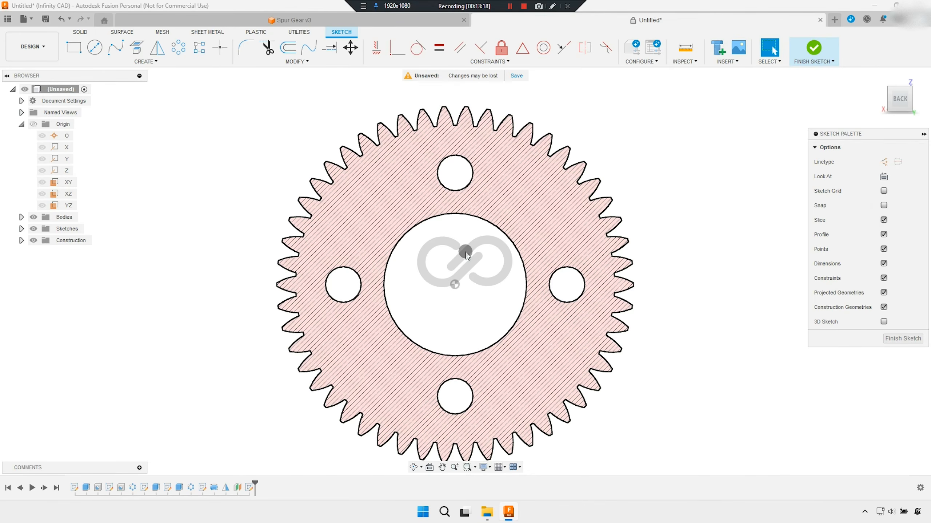
Project the edge of the central bore into the sketch
scroll(466, 253, up, 1)
middle_drag(466, 253, 442, 235)
click(137, 47)
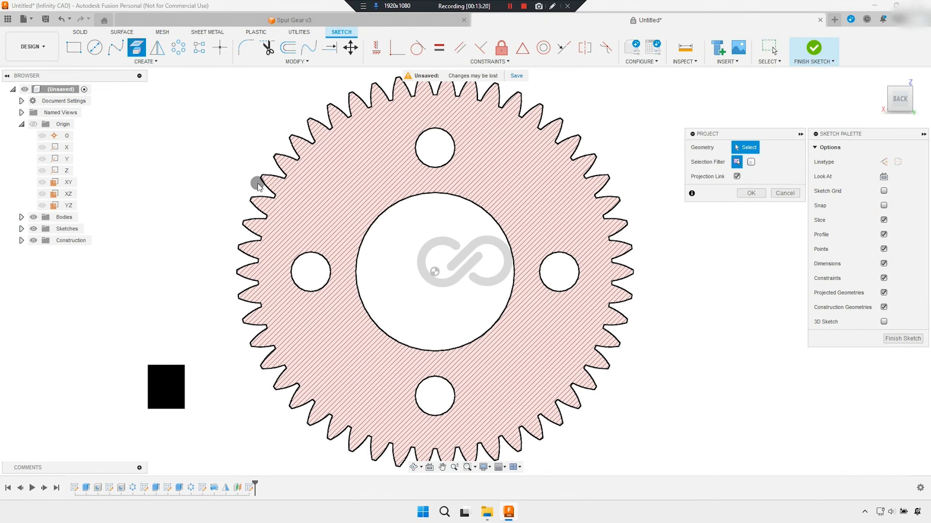
click(374, 220)
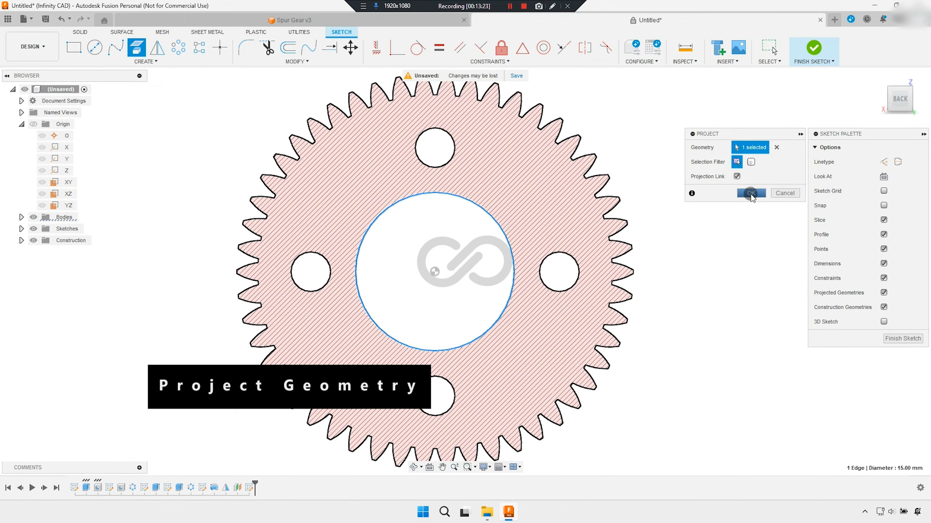
click(750, 193)
Draw an 11.25 mm diameter circle centred on the origin inside the projected bore edge, and finish the sketch
scroll(592, 218, down, 1)
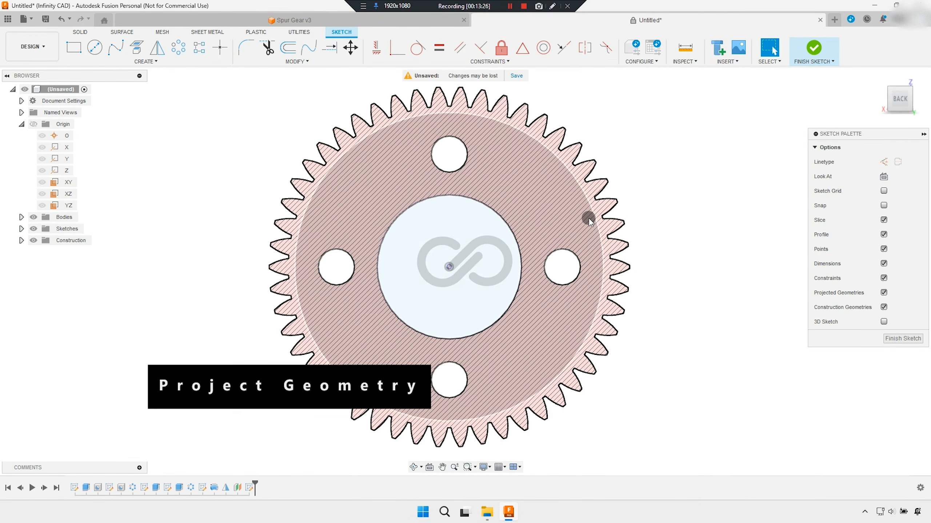
scroll(589, 218, down, 1)
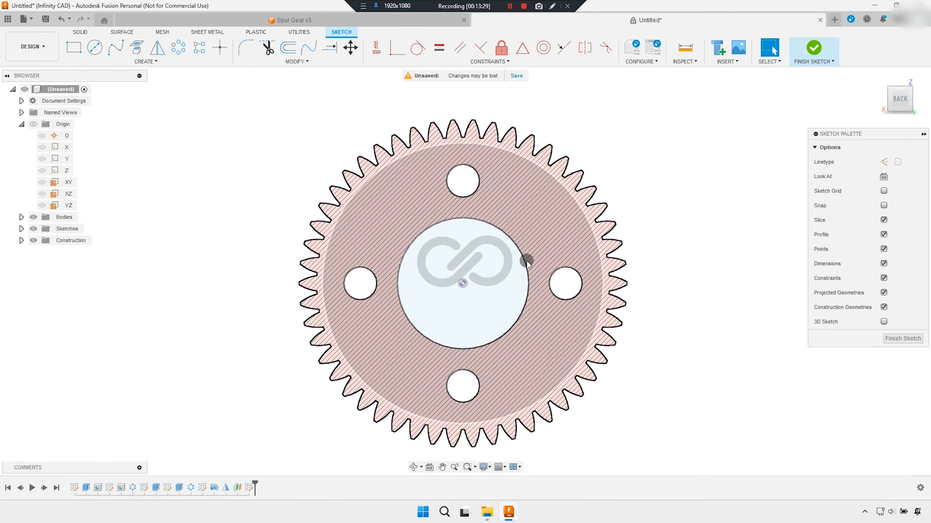
scroll(531, 258, up, 2)
click(96, 47)
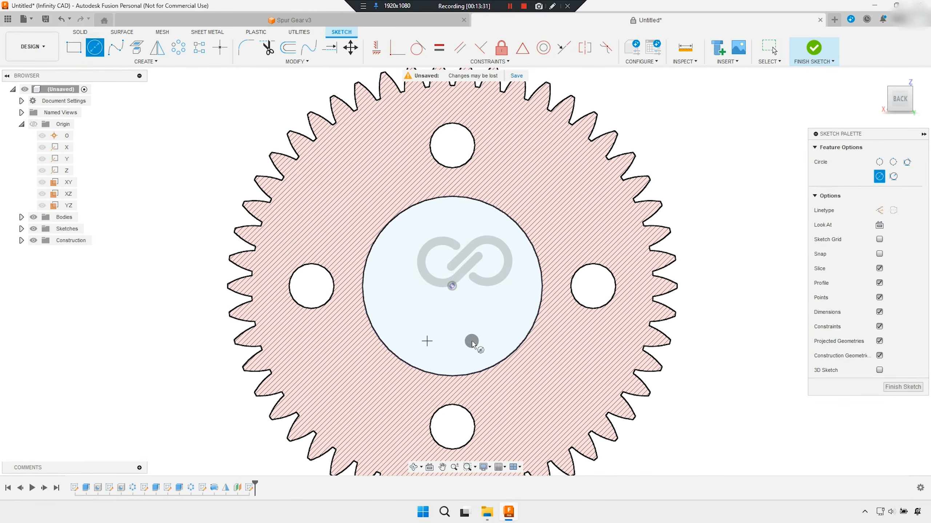
click(452, 285)
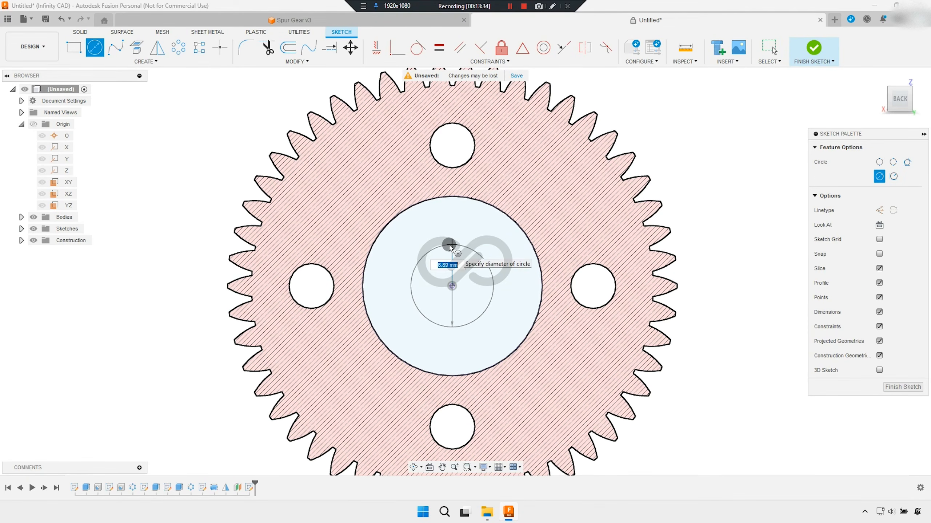
text(11.25)
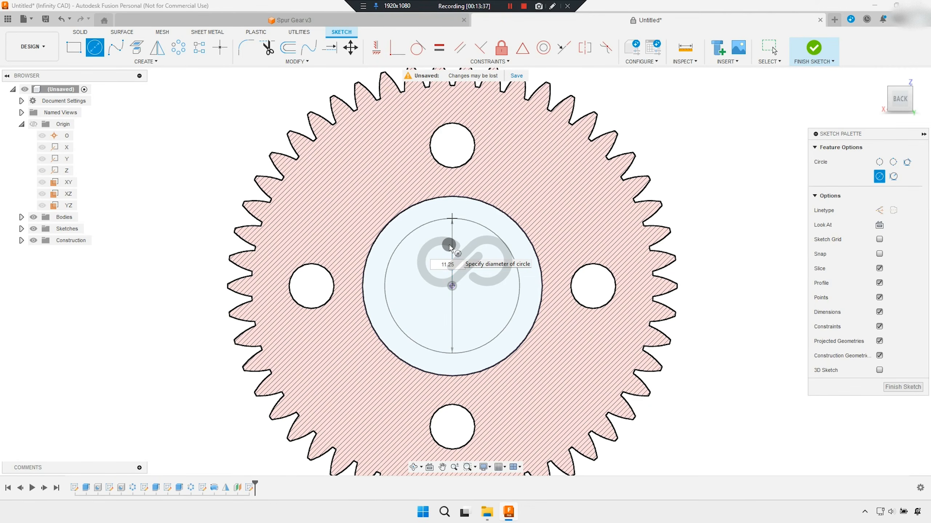
key(Return)
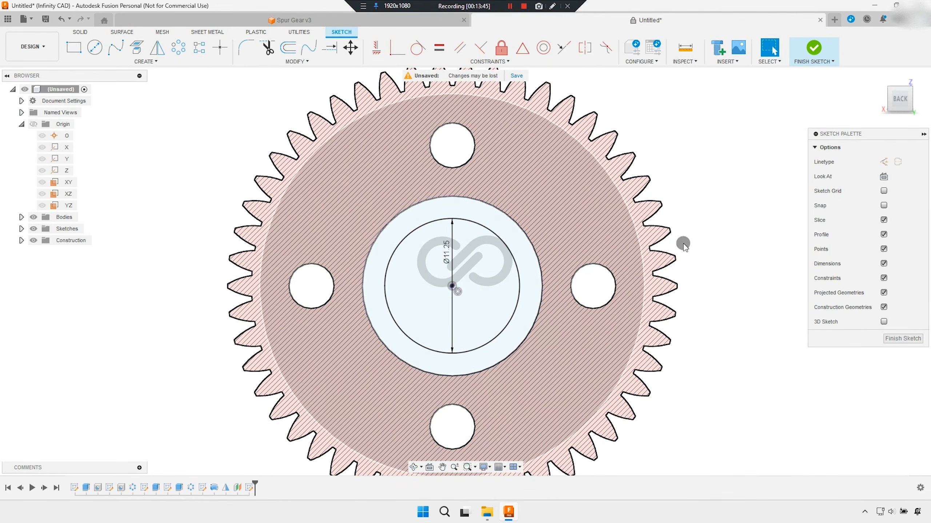
click(813, 47)
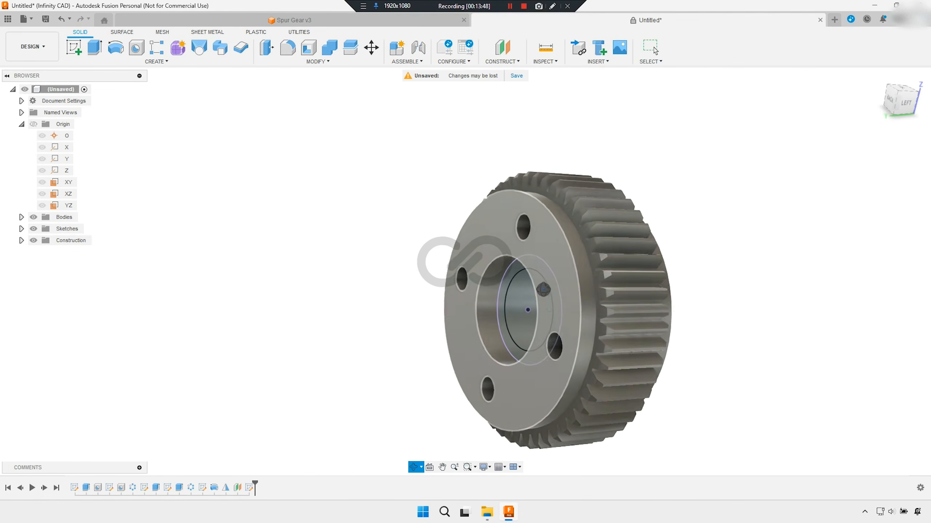
Extrude the ring between the 11.25 mm circle and the bore edge by -8.5 mm as a Join
click(95, 47)
click(473, 267)
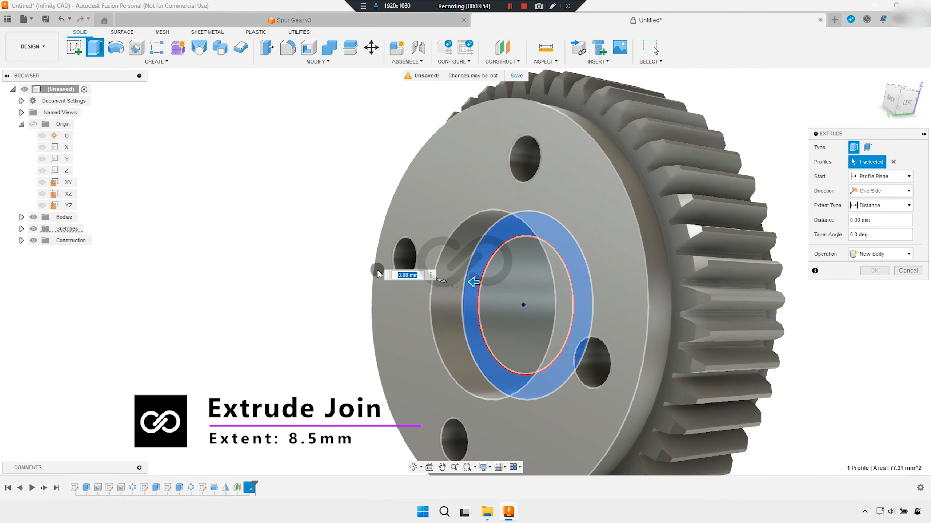
scroll(379, 274, down, 2)
scroll(436, 270, up, 3)
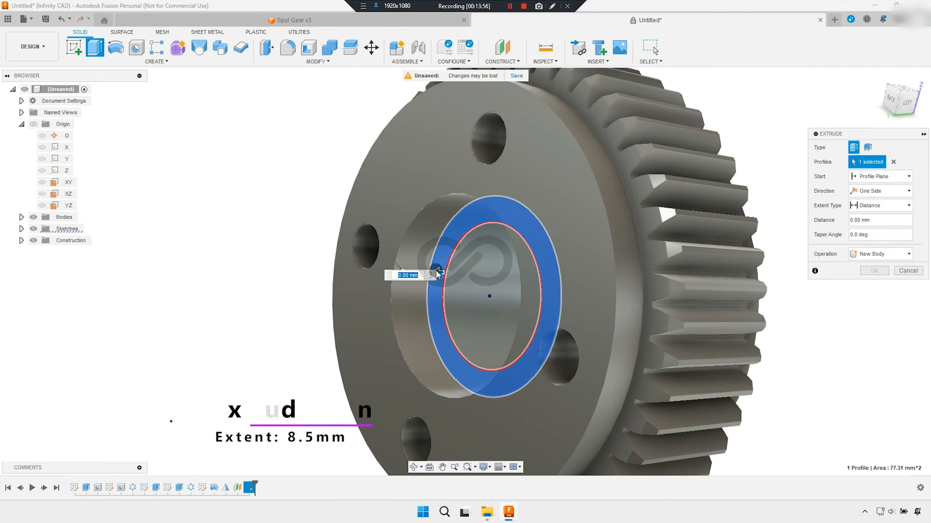
scroll(436, 270, up, 2)
drag(500, 274, 508, 274)
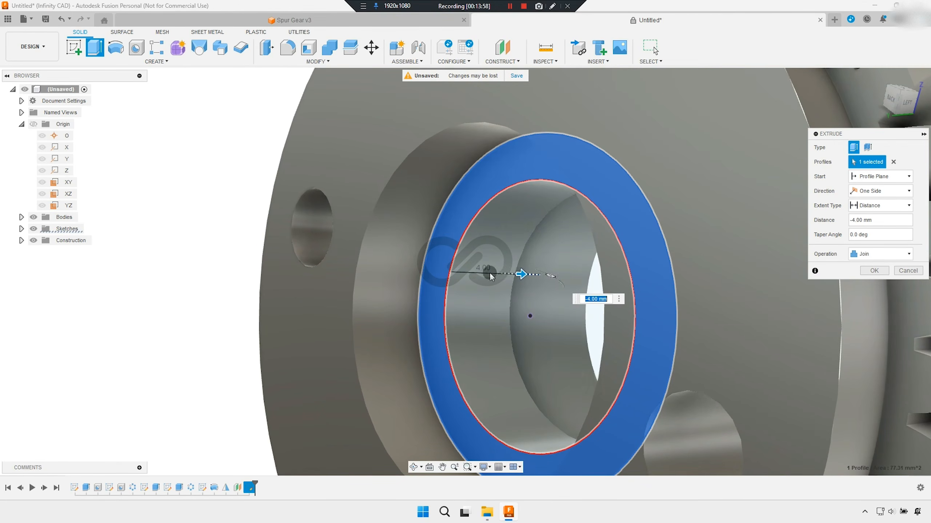
scroll(481, 273, down, 6)
shift+middle_drag(467, 285, 562, 253)
scroll(562, 253, up, 6)
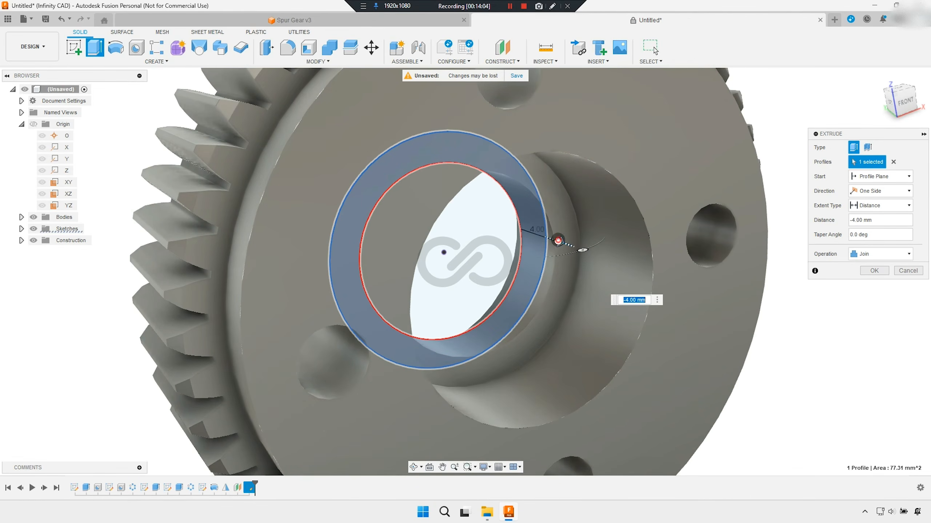
drag(558, 243, 583, 261)
text(-8.5)
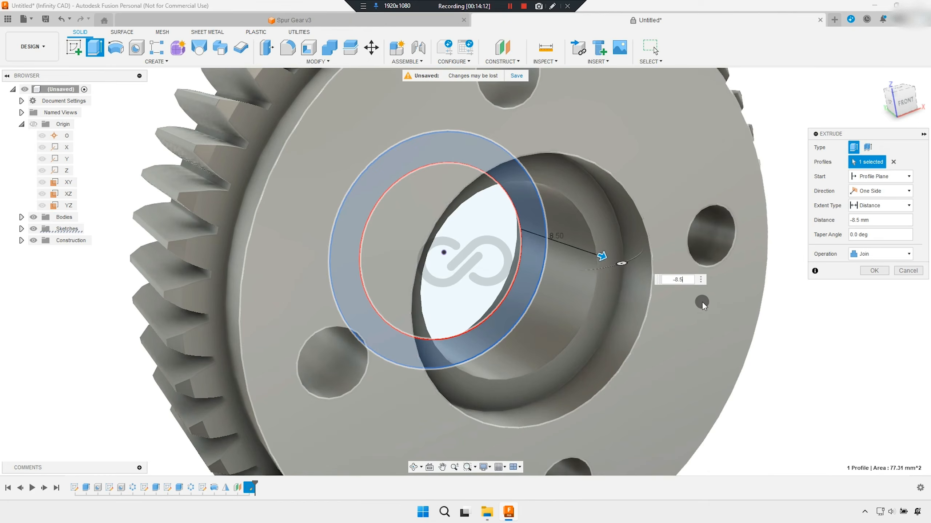
scroll(510, 198, down, 6)
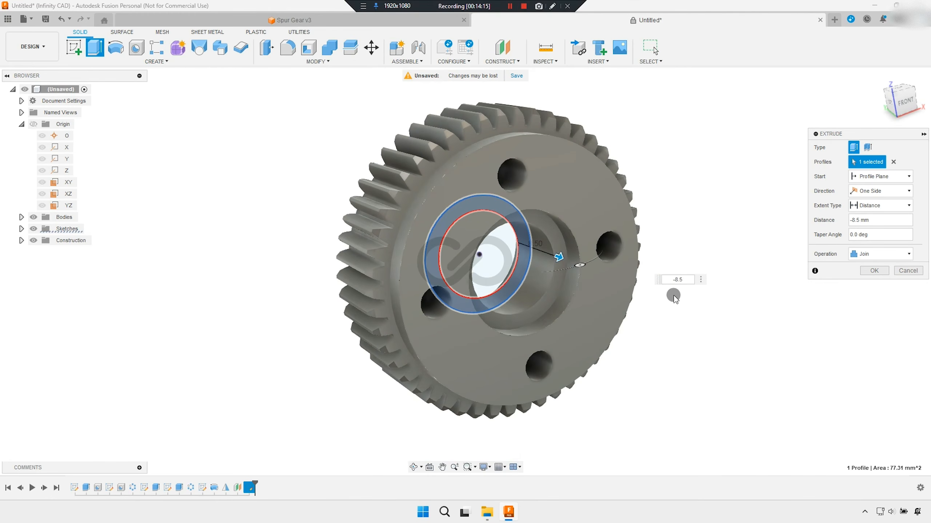
click(874, 272)
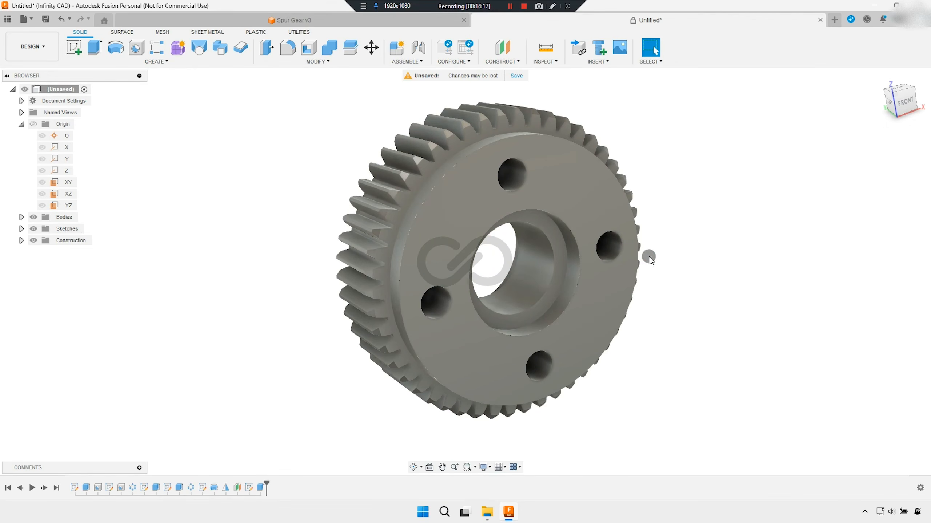
Start a Fillet with a 1 mm radius on the two circular edges where the raised hub faces meet the tooth ring, one per side
click(887, 91)
shift+middle_drag(635, 275, 576, 268)
scroll(575, 268, up, 3)
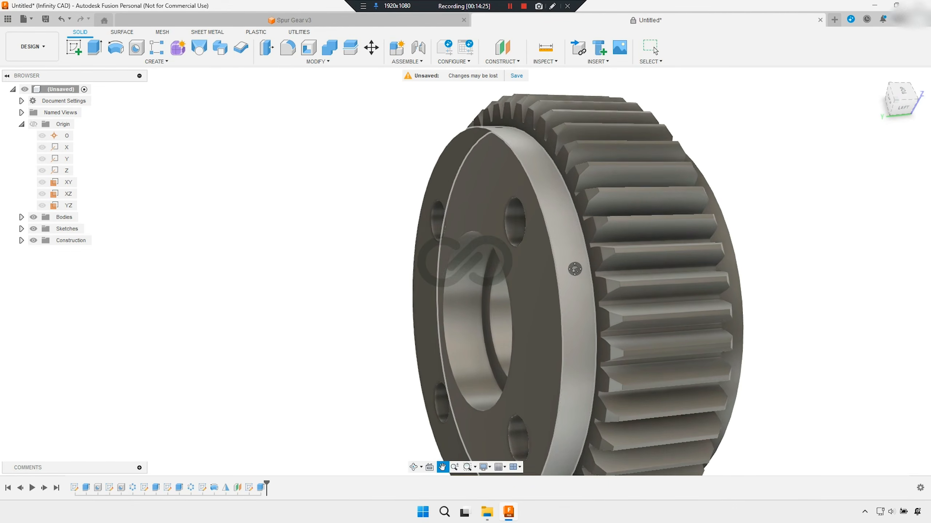
click(288, 48)
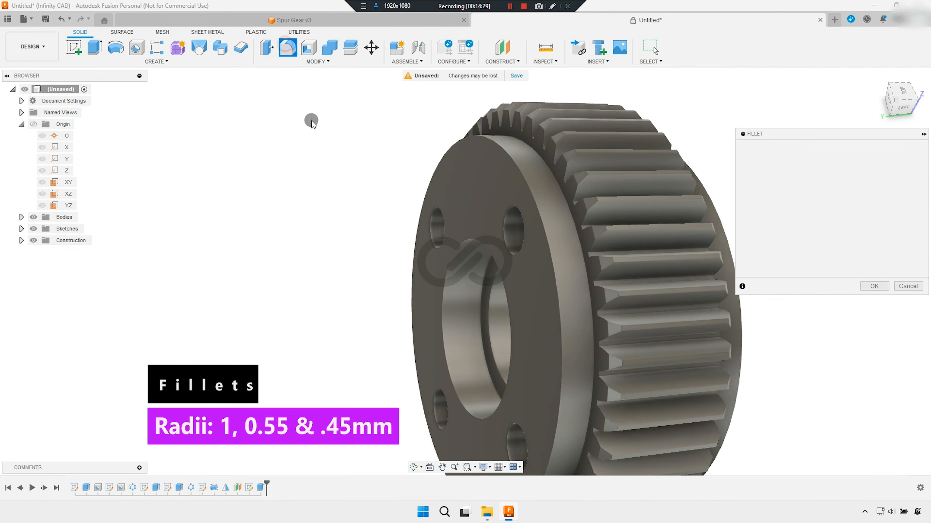
click(519, 168)
shift+middle_drag(440, 178, 397, 219)
click(458, 183)
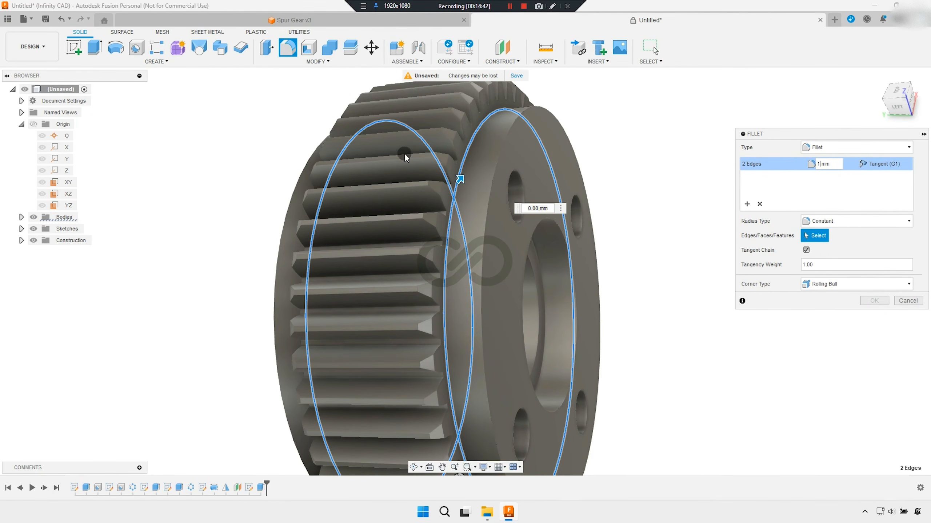
scroll(462, 134, down, 3)
shift+middle_drag(466, 203, 514, 136)
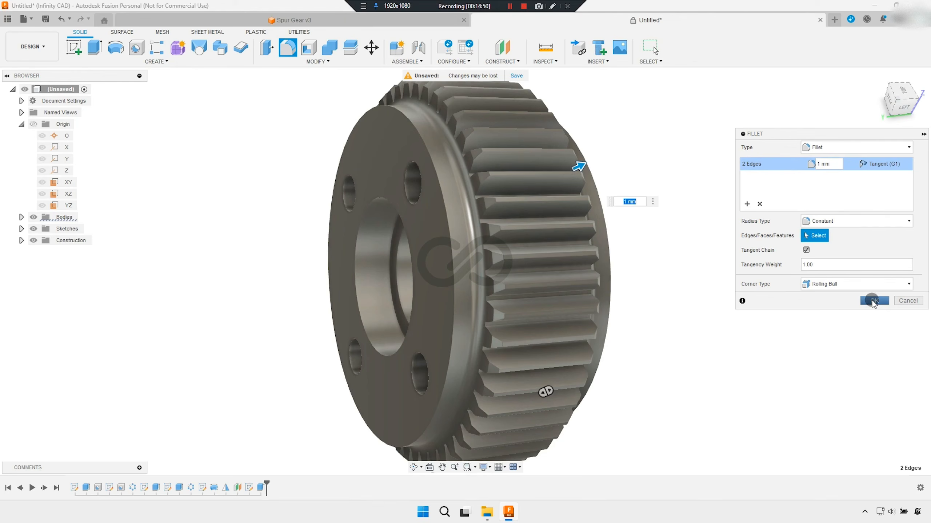
Add a second fillet selection set with a 0.55 mm radius on the outer rim edges of both hub faces
click(748, 208)
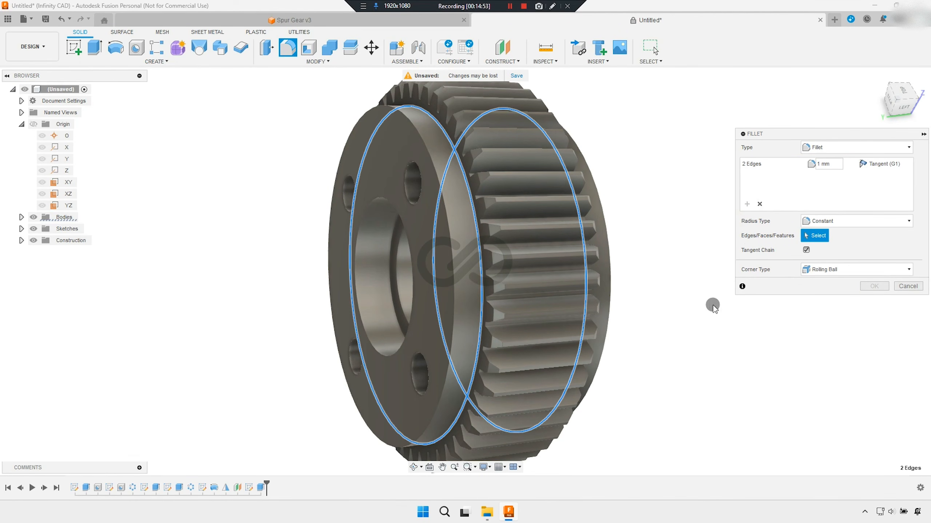
click(497, 258)
shift+middle_drag(623, 285, 584, 278)
click(464, 222)
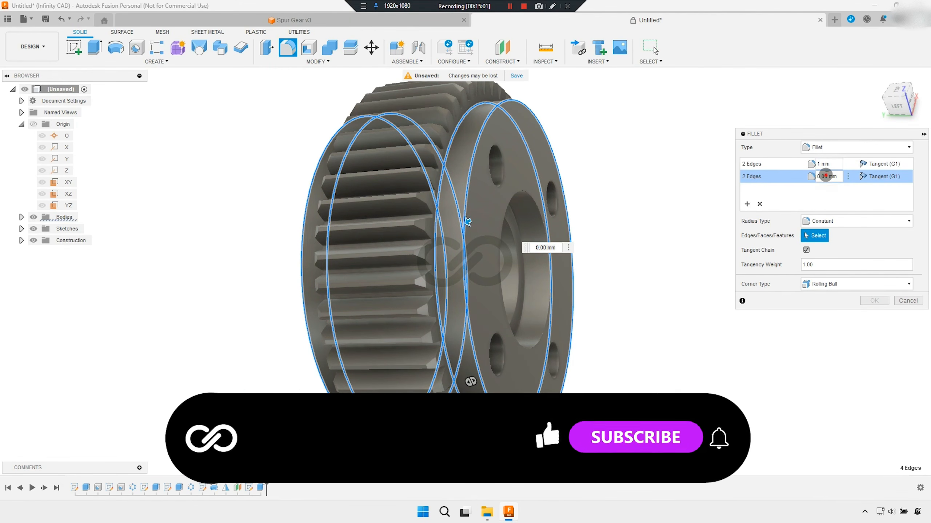
click(812, 177)
text(.55)
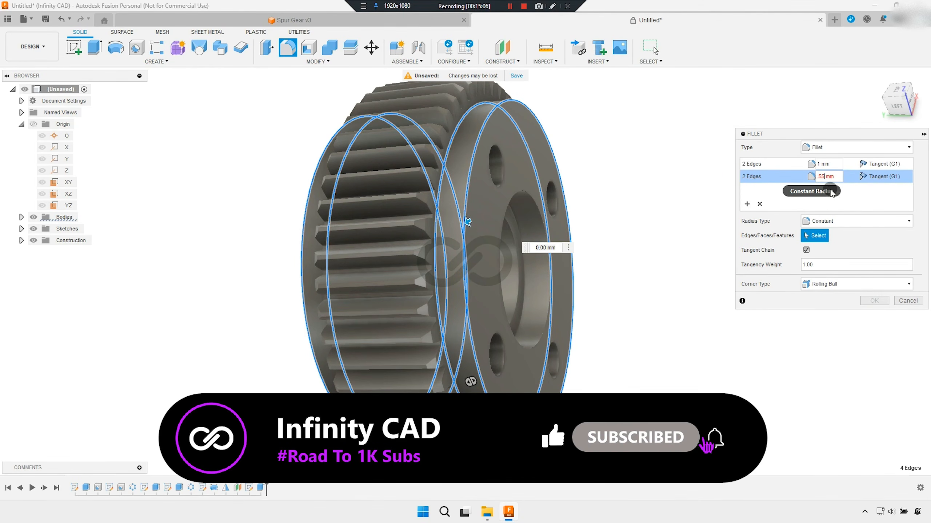
scroll(456, 226, down, 3)
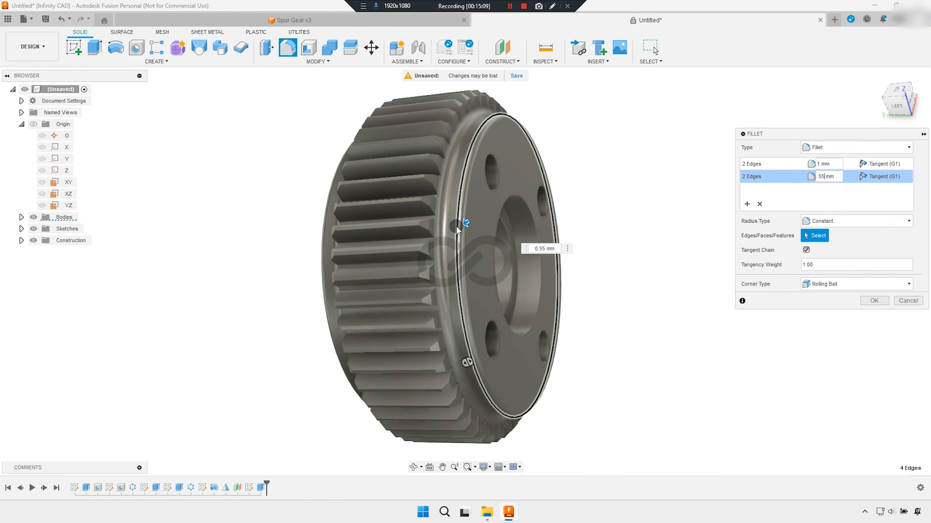
shift+middle_drag(489, 232, 527, 229)
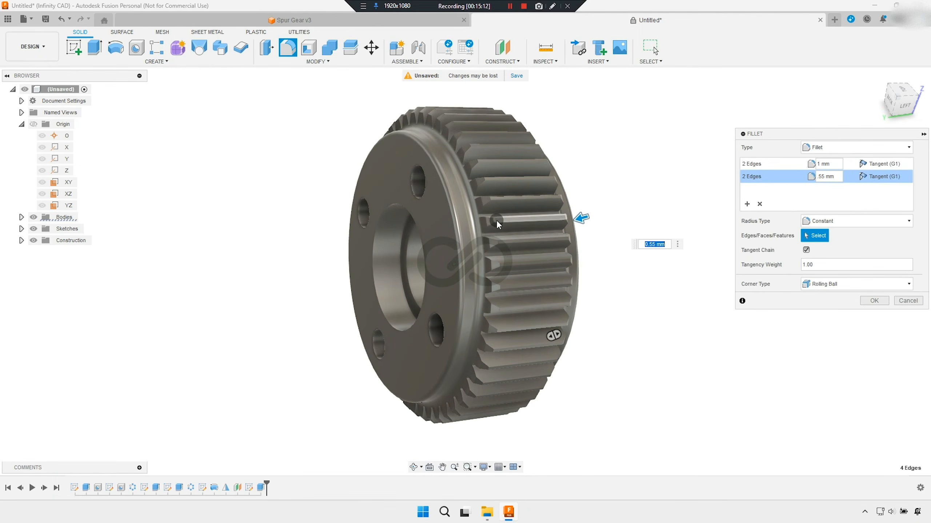
scroll(493, 223, up, 2)
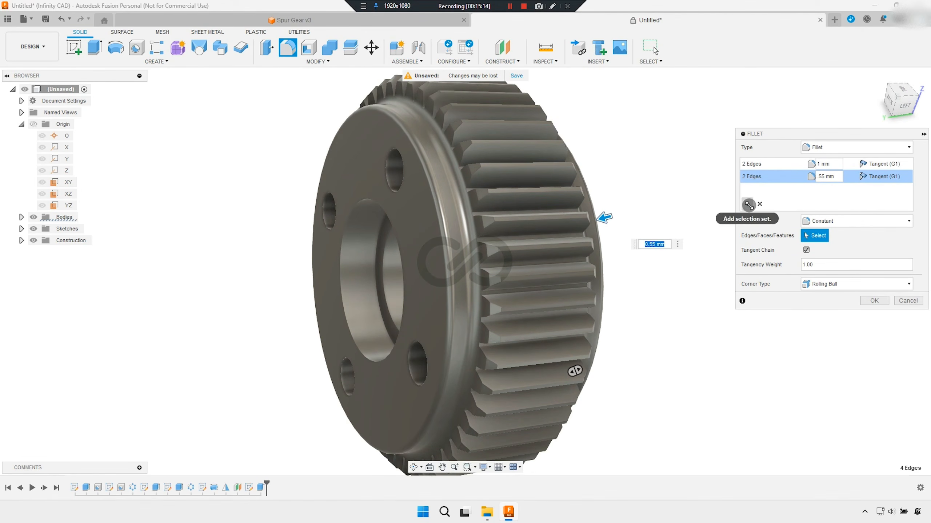
Add a third selection set with a 0.45 mm radius on the two circular edges of the inner bore ring and apply the fillets
click(750, 205)
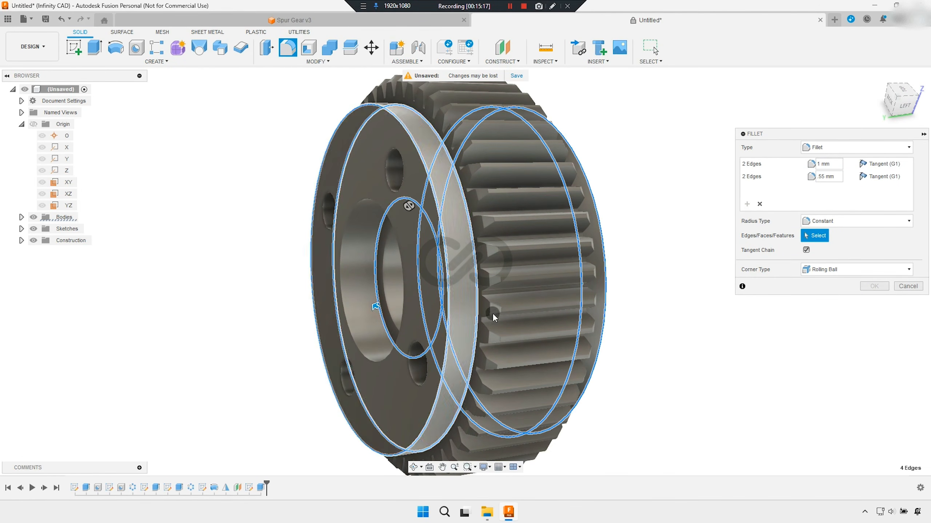
click(482, 318)
shift+middle_drag(482, 318, 531, 306)
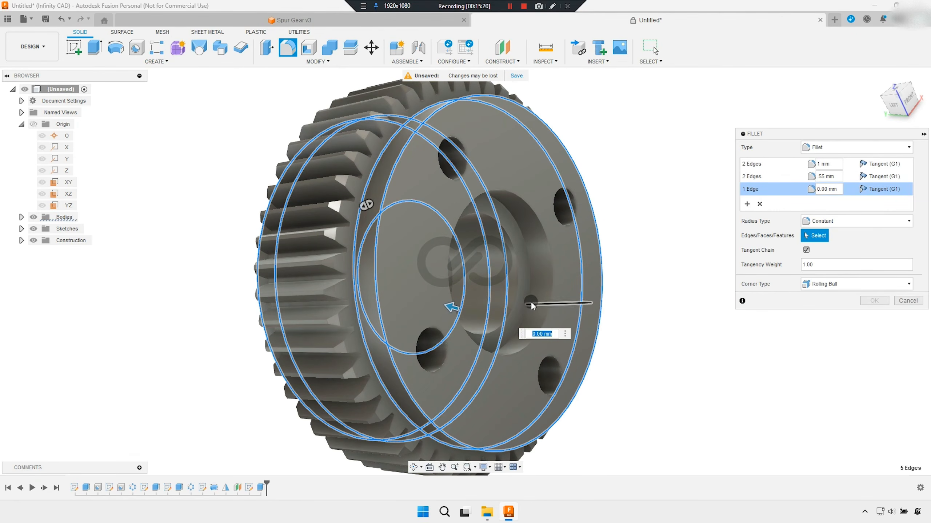
click(531, 302)
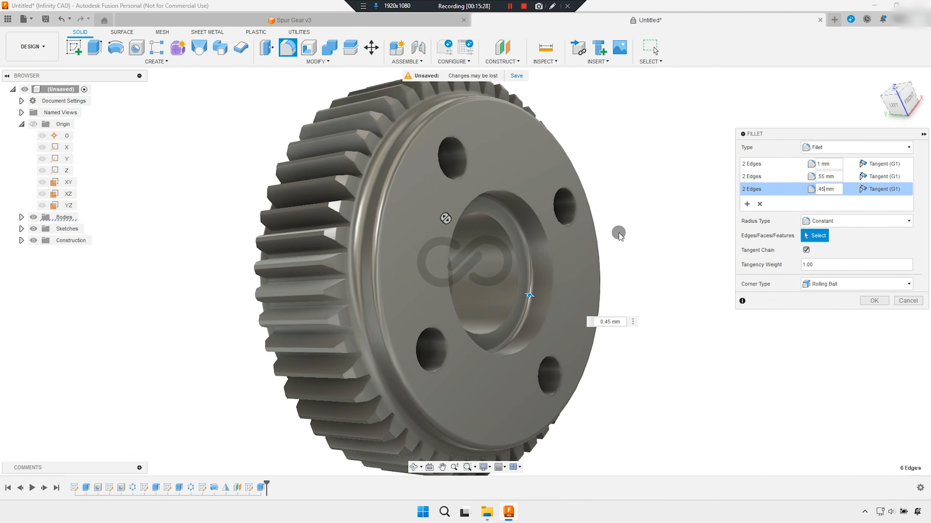
scroll(601, 251, up, 1)
scroll(559, 245, down, 3)
shift+middle_drag(556, 249, 537, 251)
scroll(534, 245, up, 3)
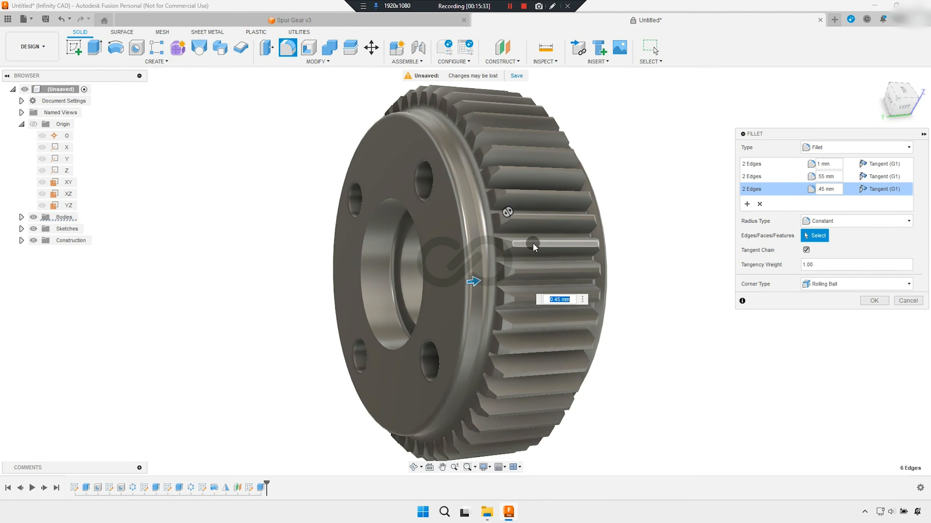
click(873, 300)
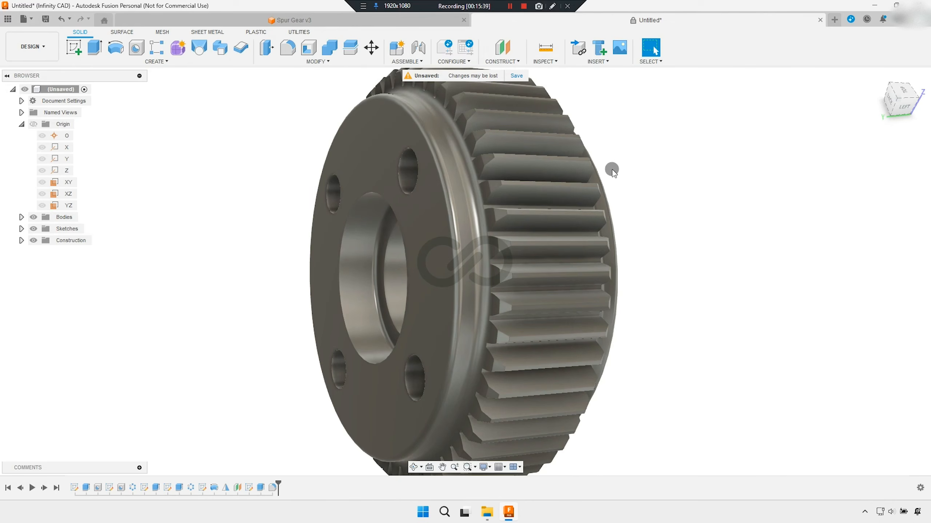
scroll(550, 226, down, 2)
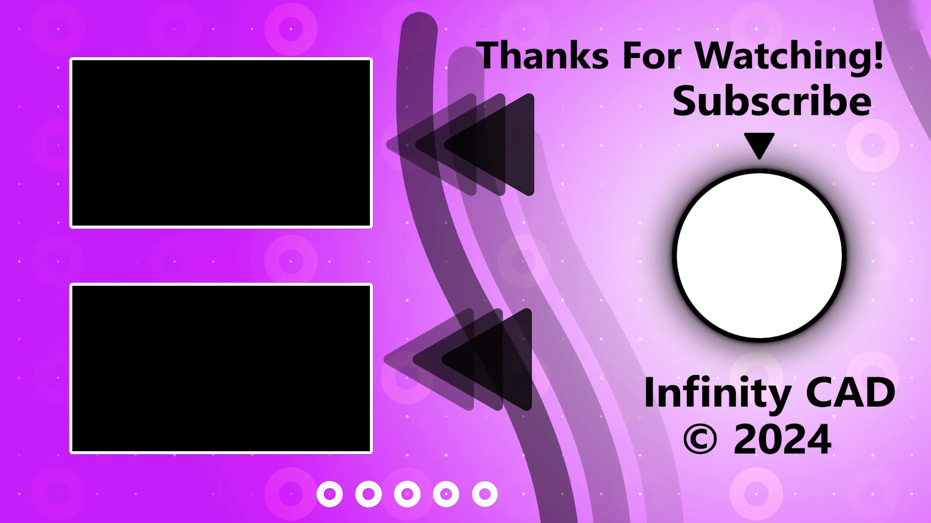